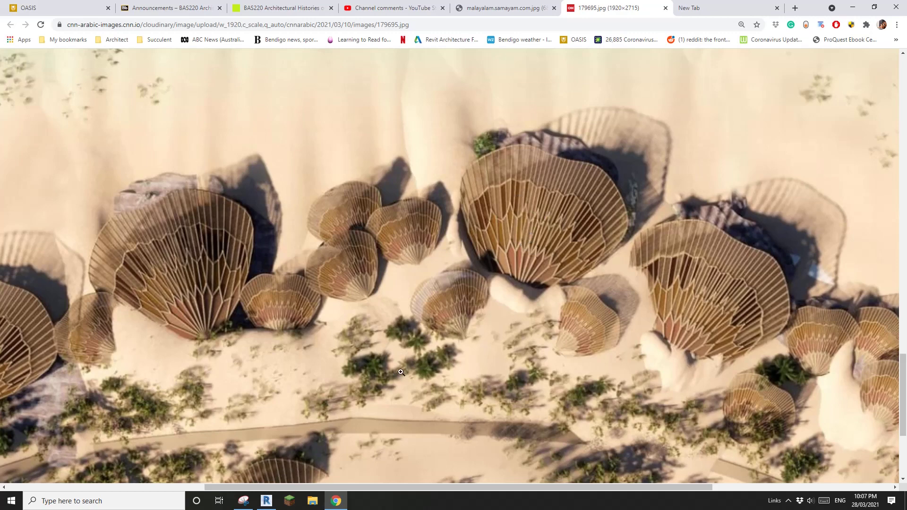
pyautogui.click(267, 500)
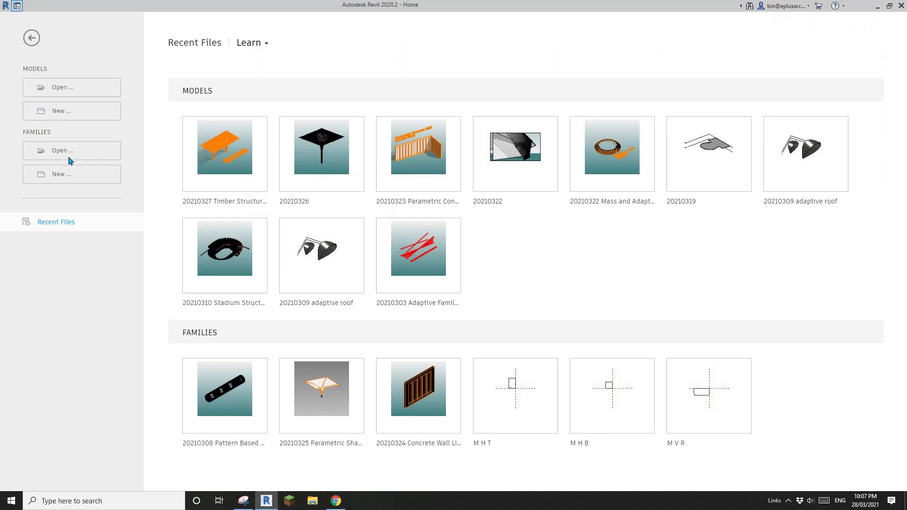
pyautogui.click(336, 502)
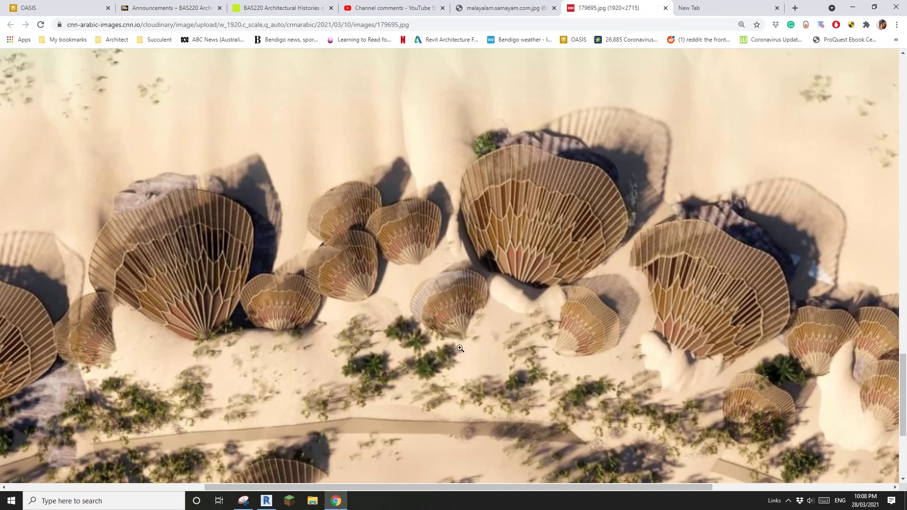
pyautogui.click(266, 501)
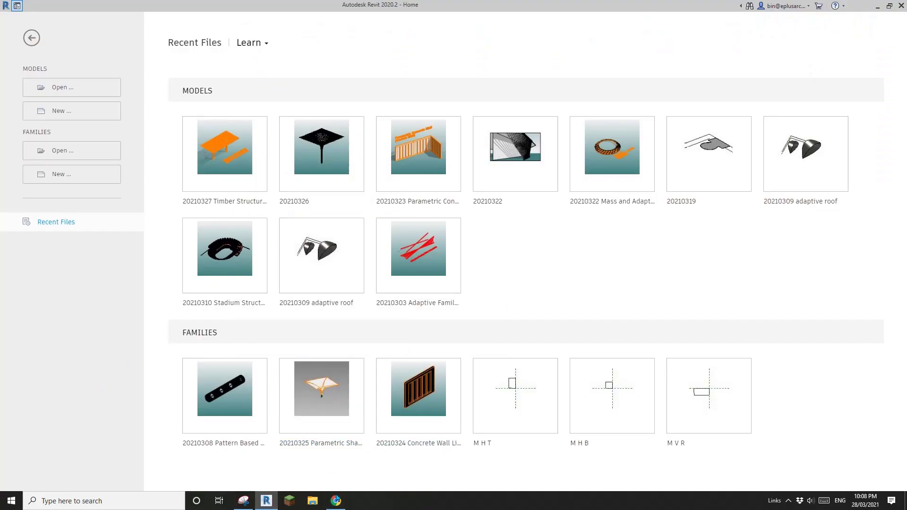
pyautogui.hotkey('alt', 'Tab')
# - Switch to Revit and create a new family from the Metric Curtain Panel Pattern Based template
pyautogui.click(266, 501)
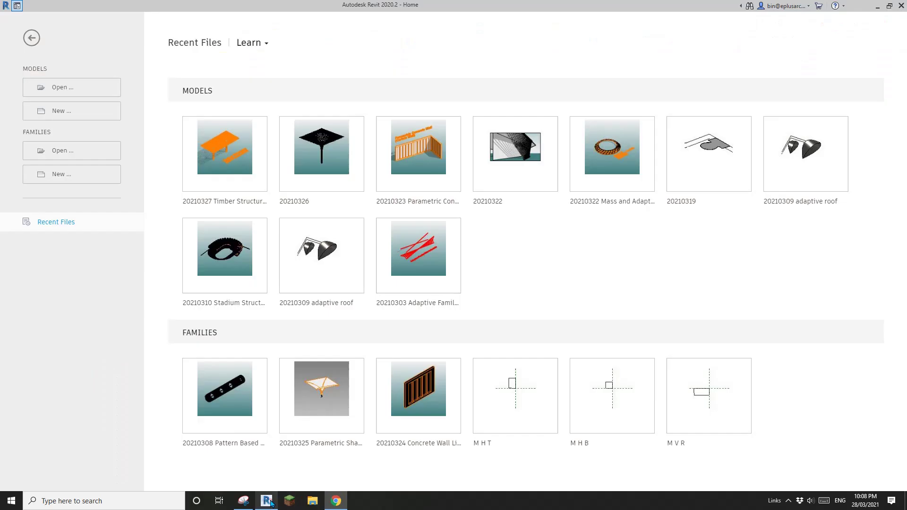
pyautogui.click(70, 175)
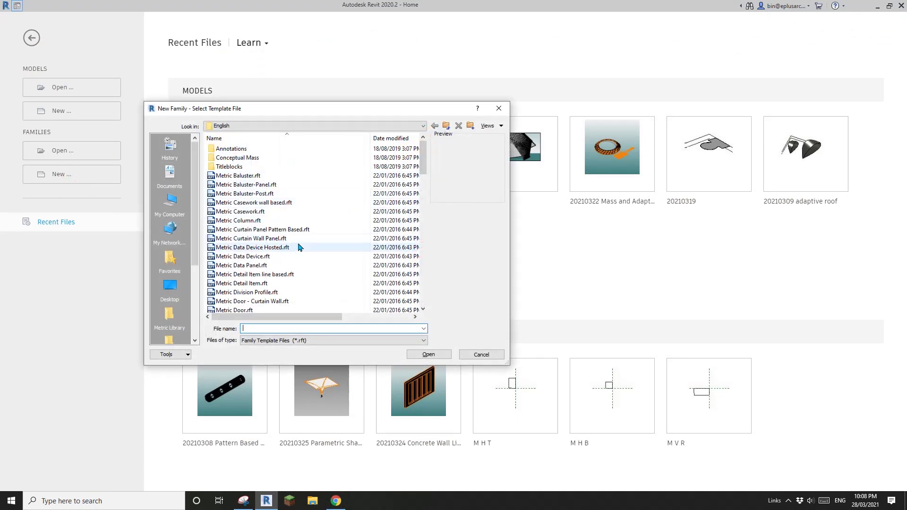
pyautogui.click(276, 229)
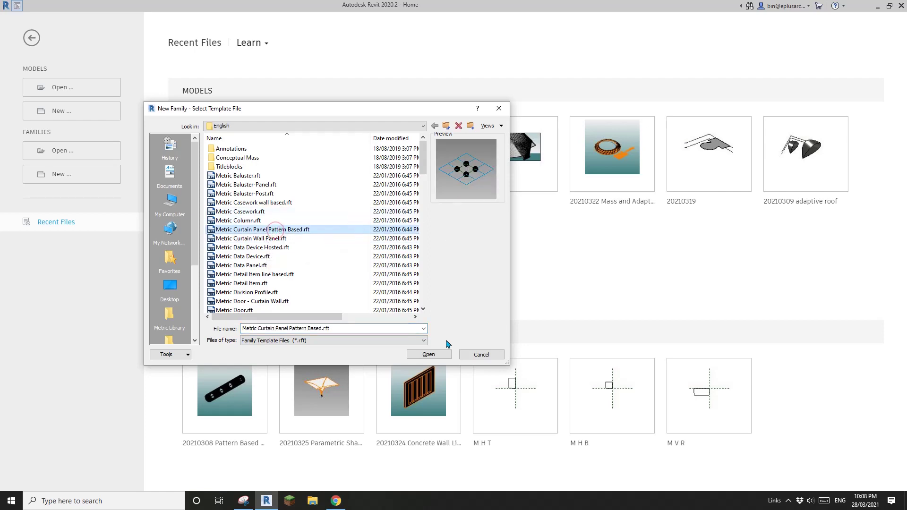
pyautogui.click(428, 354)
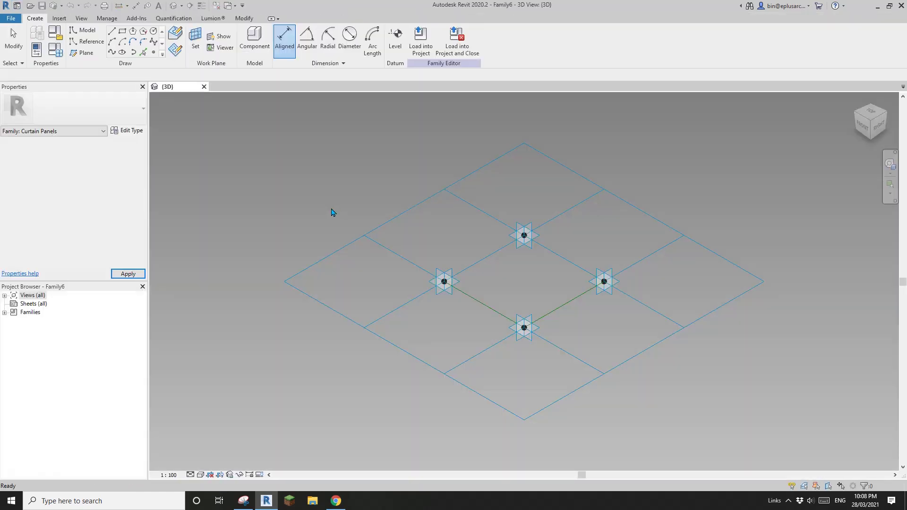
# - Set the vertical spacing of the rectangular tile pattern grid to 20000
pyautogui.keyDown('shift'); pyautogui.moveTo(376, 288); pyautogui.dragTo(493, 308, button='middle'); pyautogui.keyUp('shift')
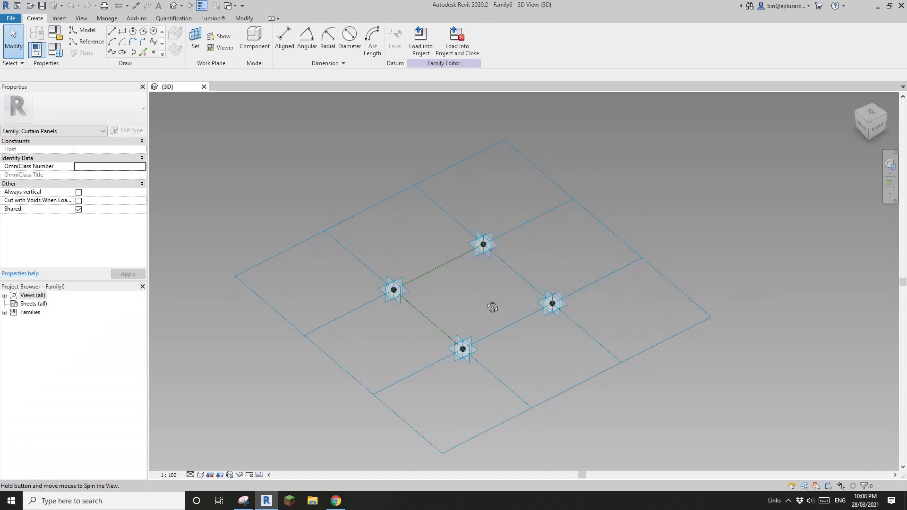
pyautogui.click(415, 189)
pyautogui.click(101, 160)
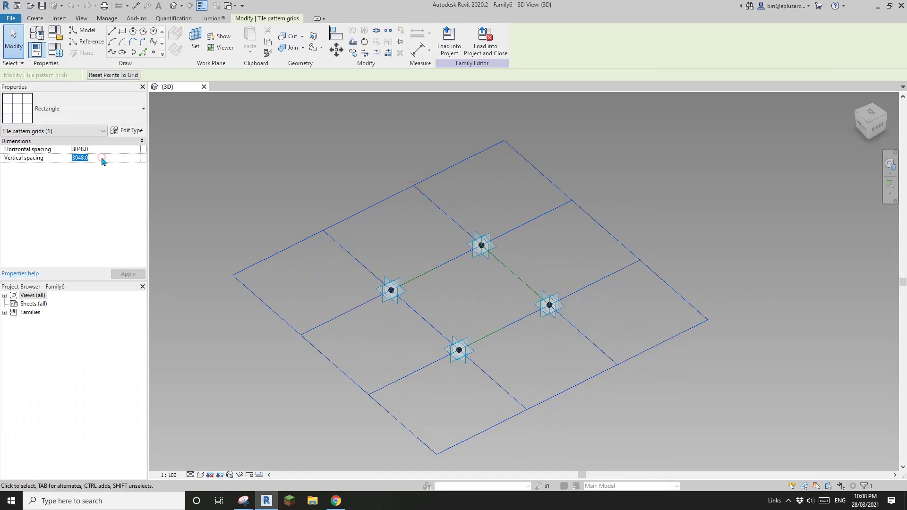
pyautogui.write('20000')
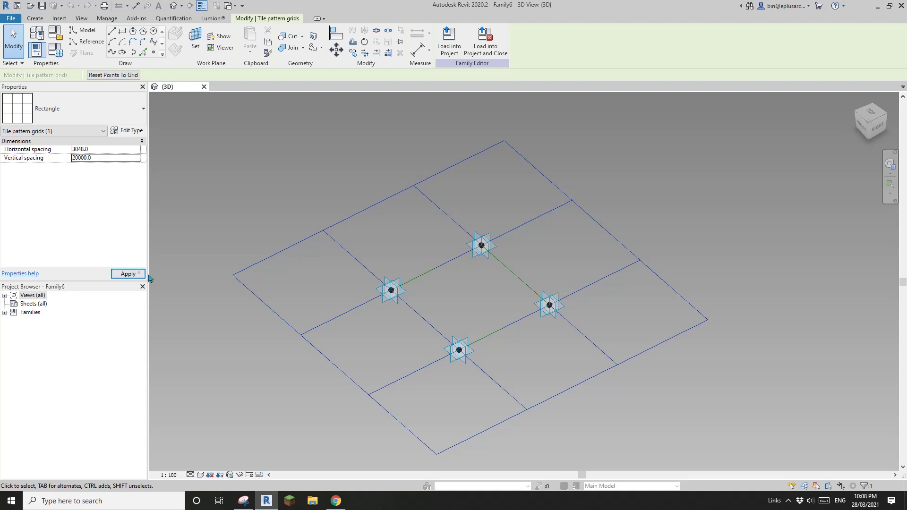
pyautogui.scroll(-3, 406, 258)
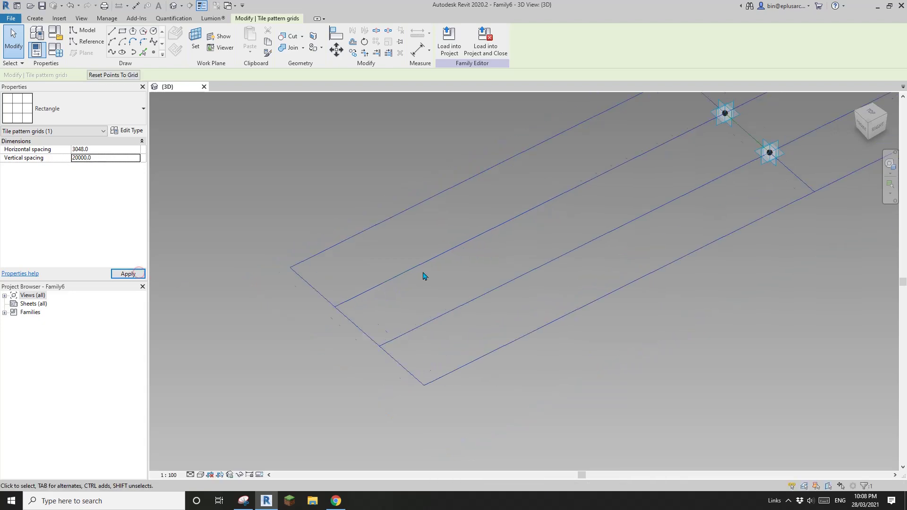
pyautogui.moveTo(636, 205); pyautogui.dragTo(520, 259, button='middle')
pyautogui.scroll(-3, 530, 258)
pyautogui.moveTo(680, 192); pyautogui.dragTo(350, 344, button='middle')
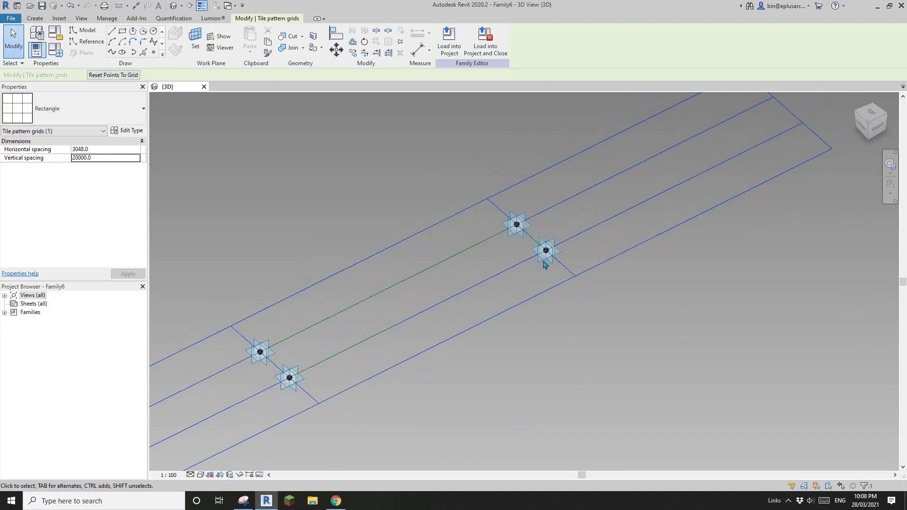
pyautogui.moveTo(543, 262); pyautogui.dragTo(538, 265, button='middle')
pyautogui.click(432, 322)
# - Switch to Snipping Tool and outline one long tapering strip of the large shell roof on the aerial snip in magenta
pyautogui.click(338, 502)
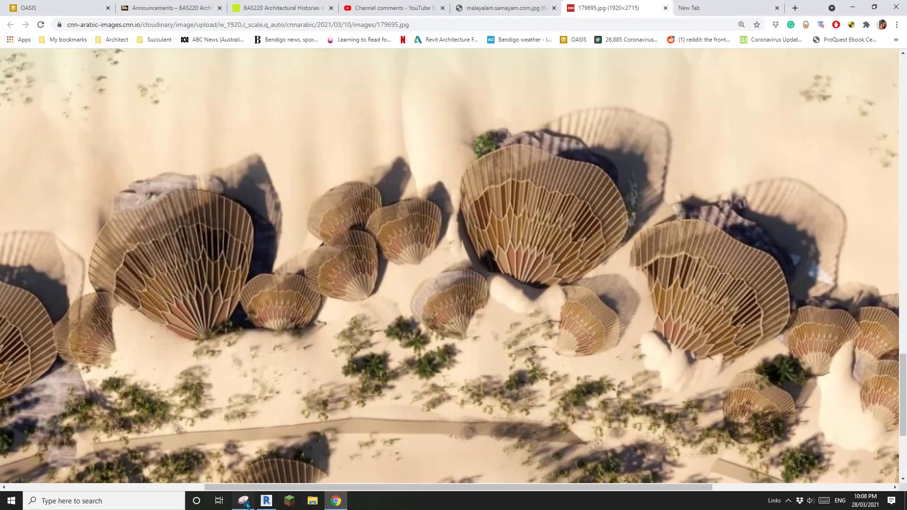
pyautogui.click(244, 501)
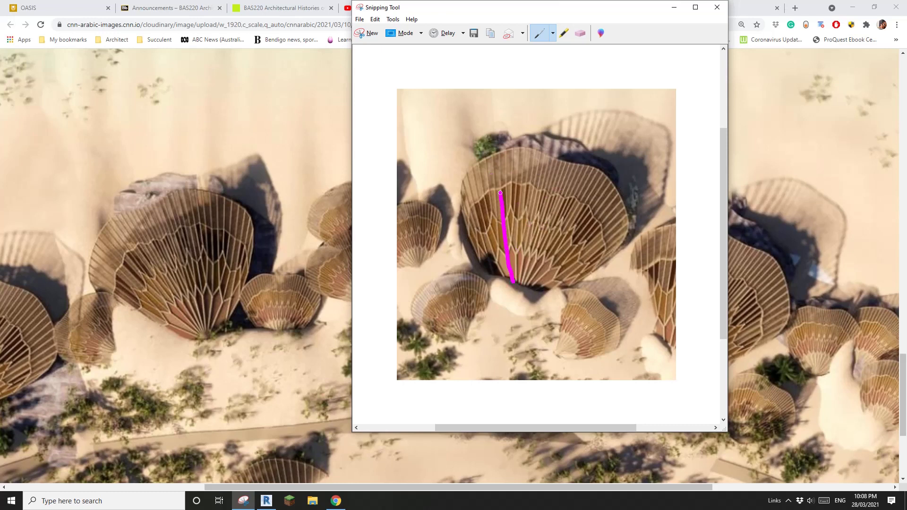
pyautogui.moveTo(500, 193); pyautogui.dragTo(498, 170)
pyautogui.moveTo(522, 162); pyautogui.dragTo(521, 185)
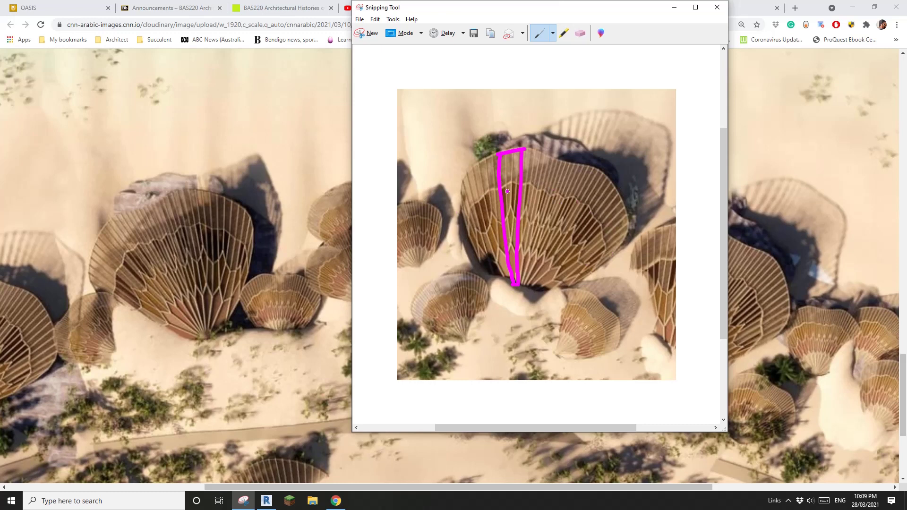
# - Examine the night-time waterfront image and the aerial image of the shell roofs in Chrome
pyautogui.click(266, 500)
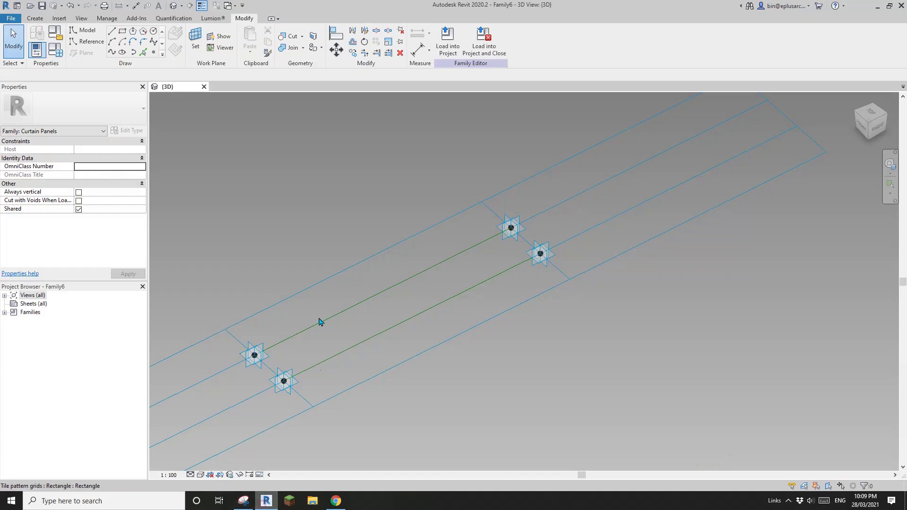
pyautogui.moveTo(336, 312); pyautogui.dragTo(401, 326, button='middle')
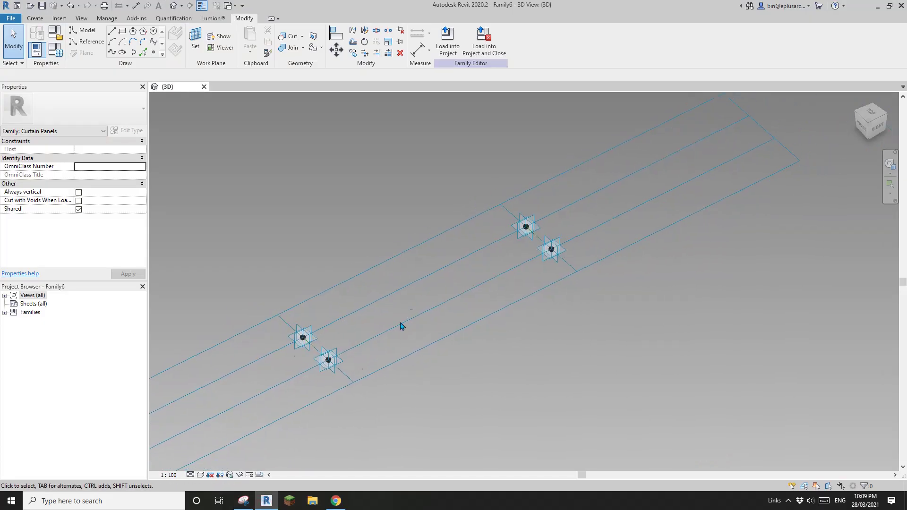
pyautogui.click(336, 501)
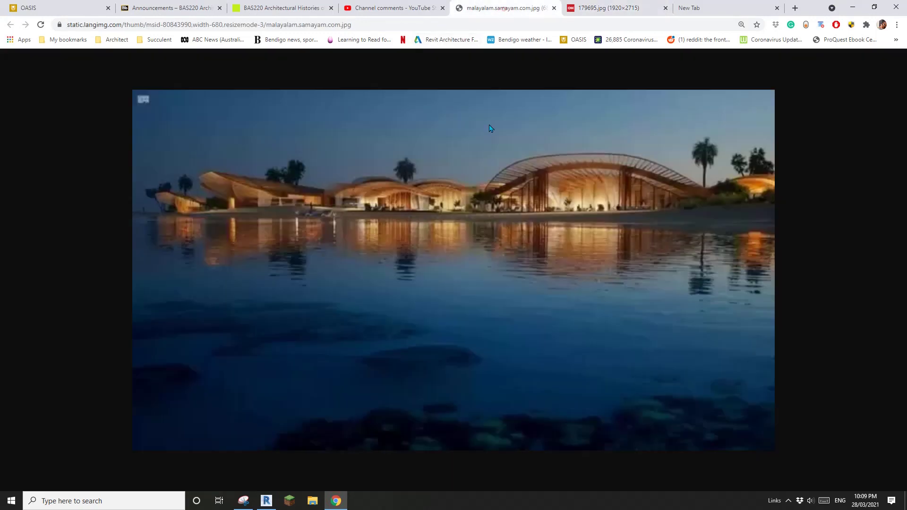
pyautogui.click(503, 8)
pyautogui.click(599, 13)
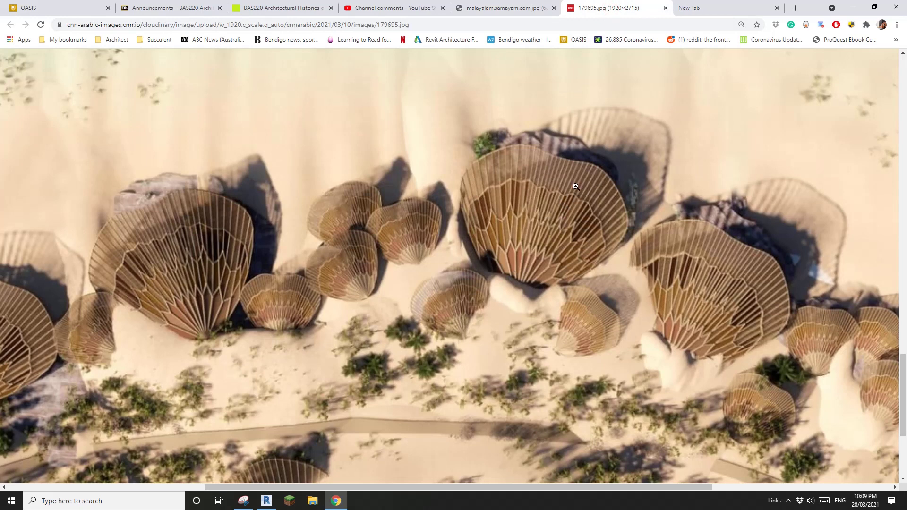
# - Switch to Revit and place a reference point near the middle of each of the two long reference lines
pyautogui.click(267, 501)
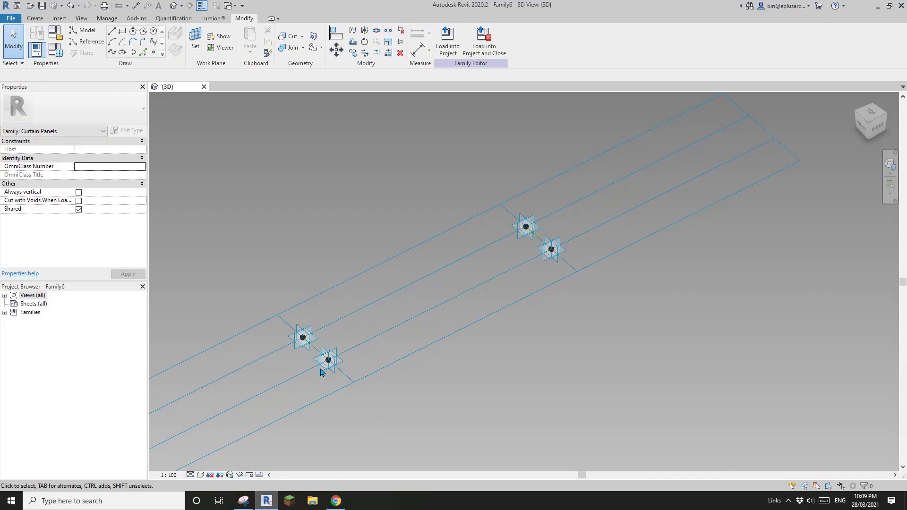
pyautogui.keyDown('shift'); pyautogui.moveTo(391, 349); pyautogui.dragTo(415, 345, button='middle'); pyautogui.keyUp('shift')
pyautogui.scroll(1, 411, 344)
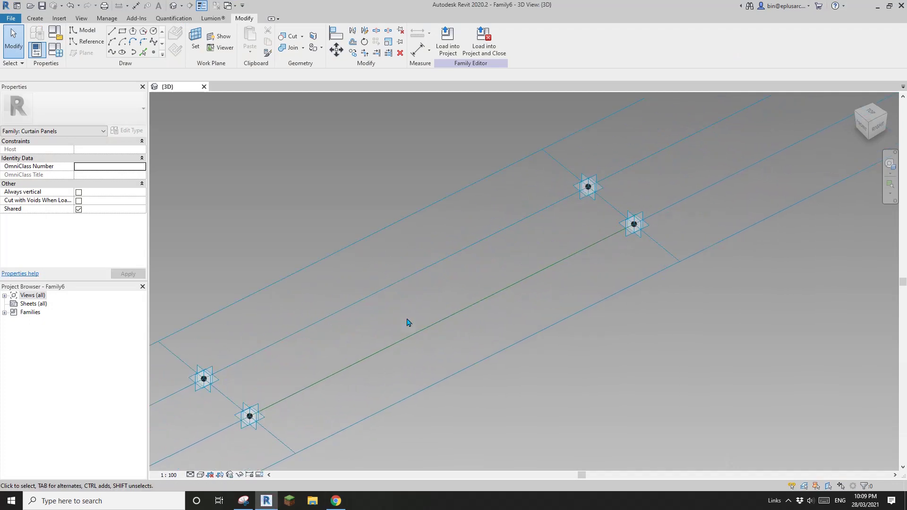
pyautogui.press('Tab')
pyautogui.moveTo(343, 324); pyautogui.dragTo(446, 291, button='middle')
pyautogui.scroll(-1, 446, 292)
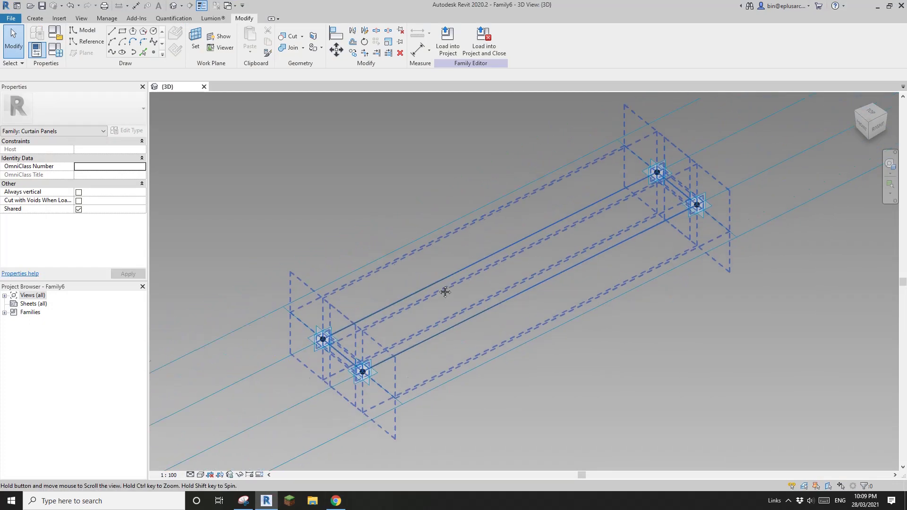
pyautogui.click(154, 53)
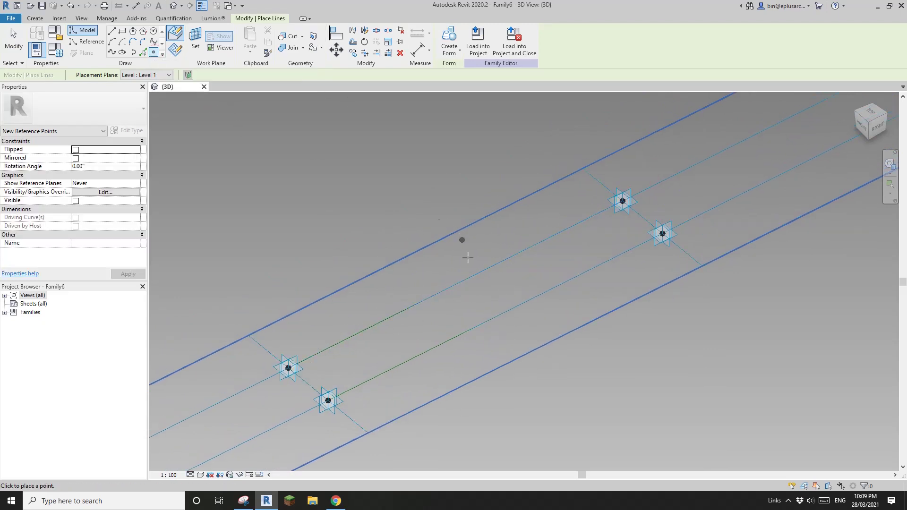
pyautogui.click(455, 285)
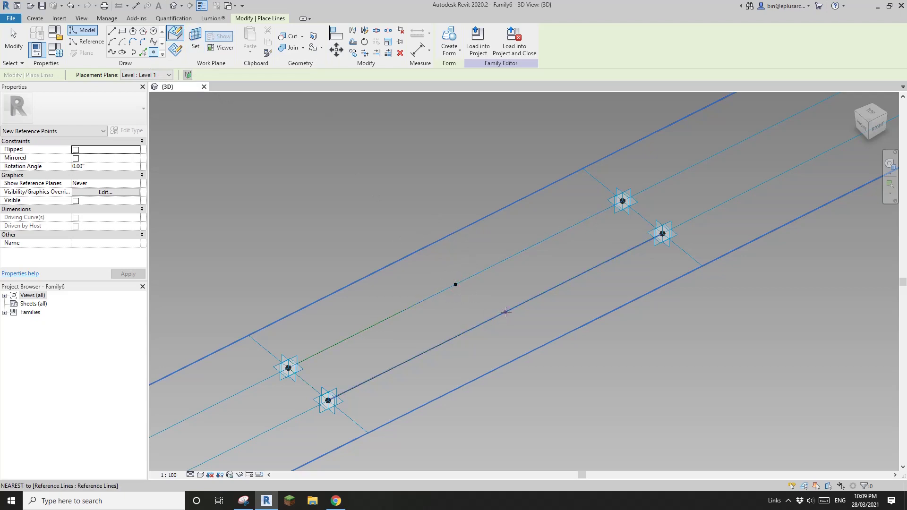
pyautogui.click(494, 316)
pyautogui.scroll(1, 552, 298)
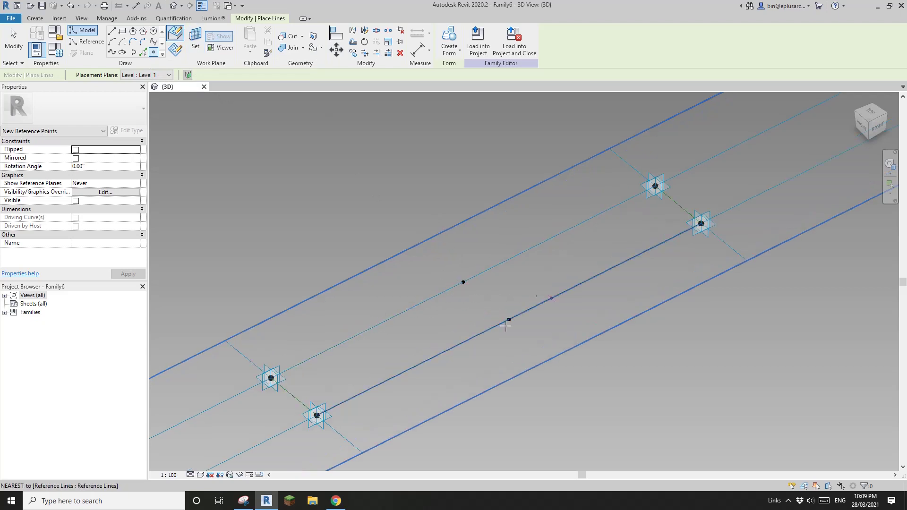
pyautogui.press('Escape')
pyautogui.press('Escape')
# - Place a reference point hosted on the work plane of the middle point on the first long reference line
pyautogui.click(158, 54)
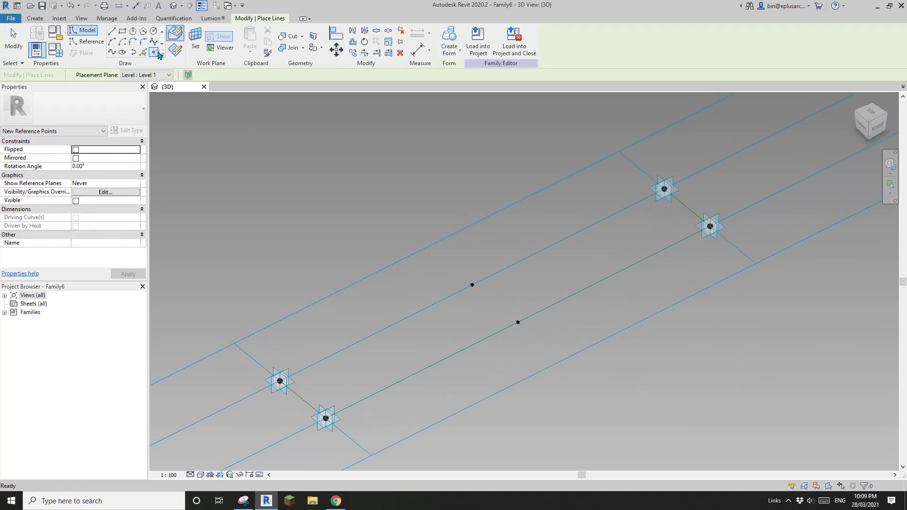
pyautogui.click(175, 50)
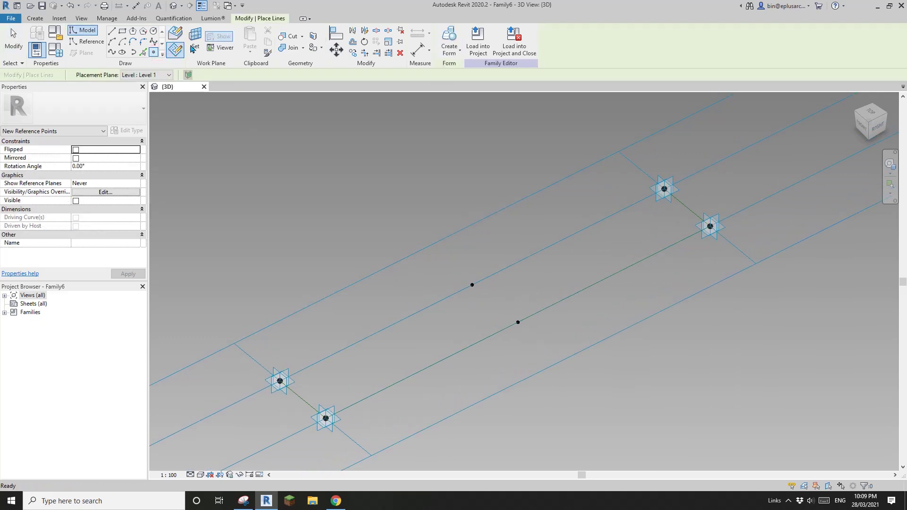
pyautogui.click(193, 48)
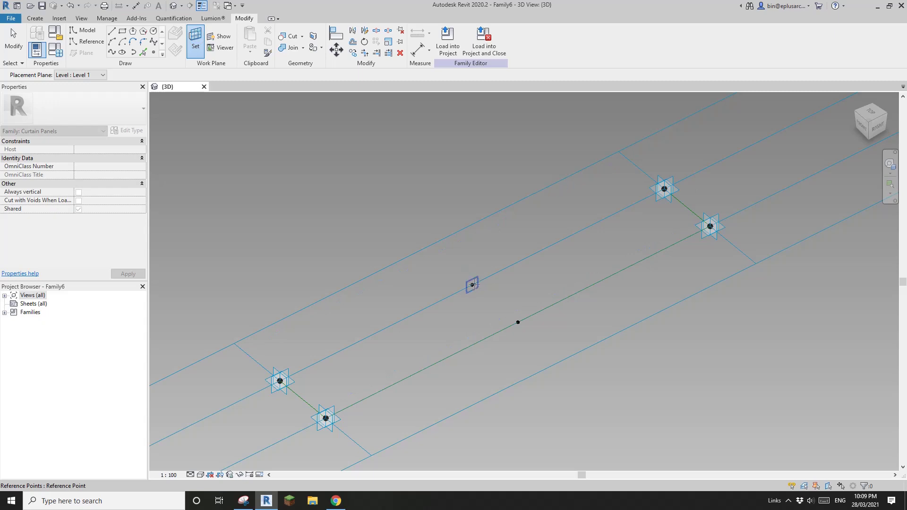
pyautogui.click(473, 285)
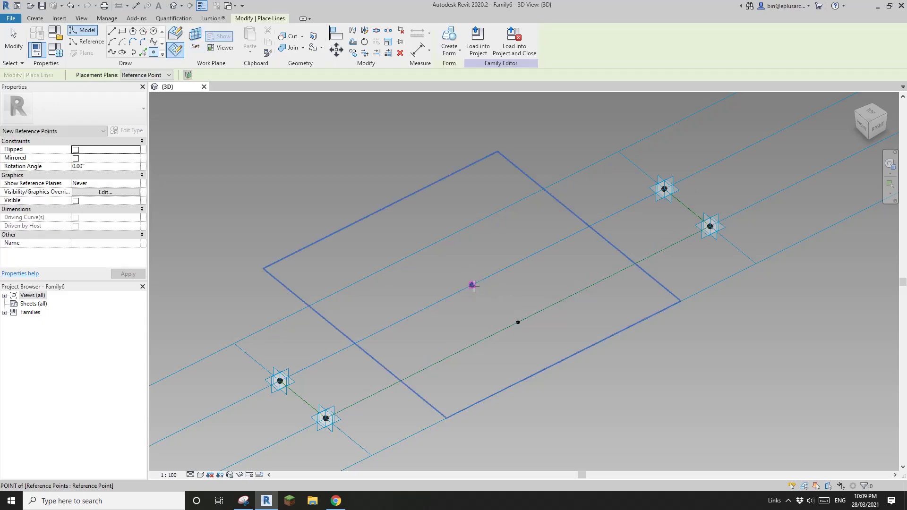
pyautogui.click(517, 292)
pyautogui.click(500, 282)
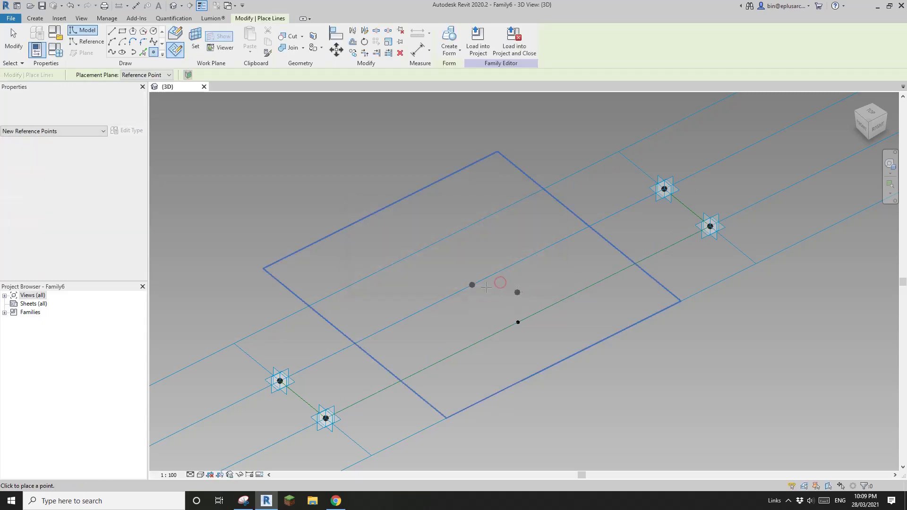
# - Place another reference point hosted on the work plane of the second long line's middle point
pyautogui.click(197, 40)
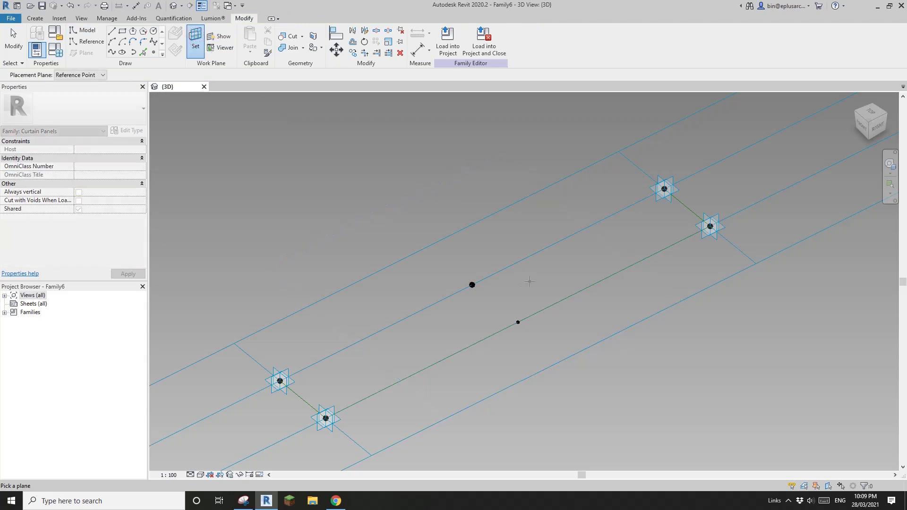
pyautogui.click(518, 323)
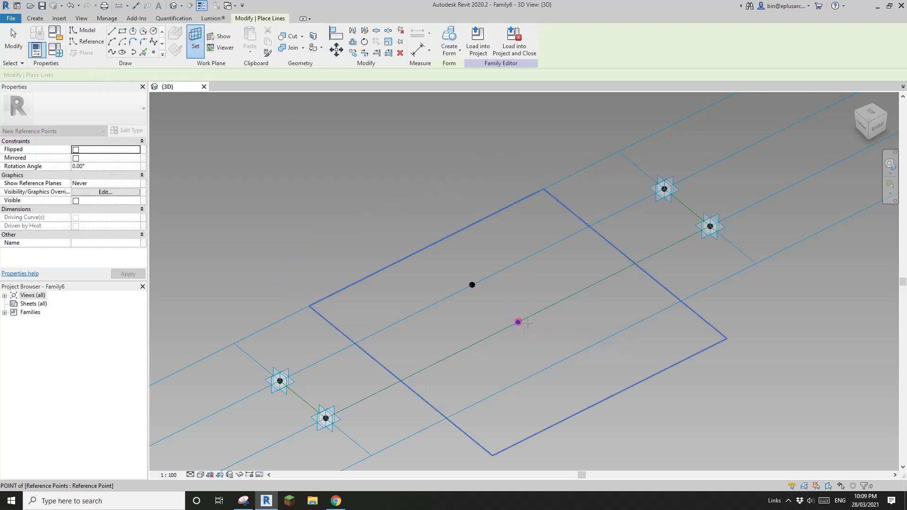
pyautogui.click(518, 322)
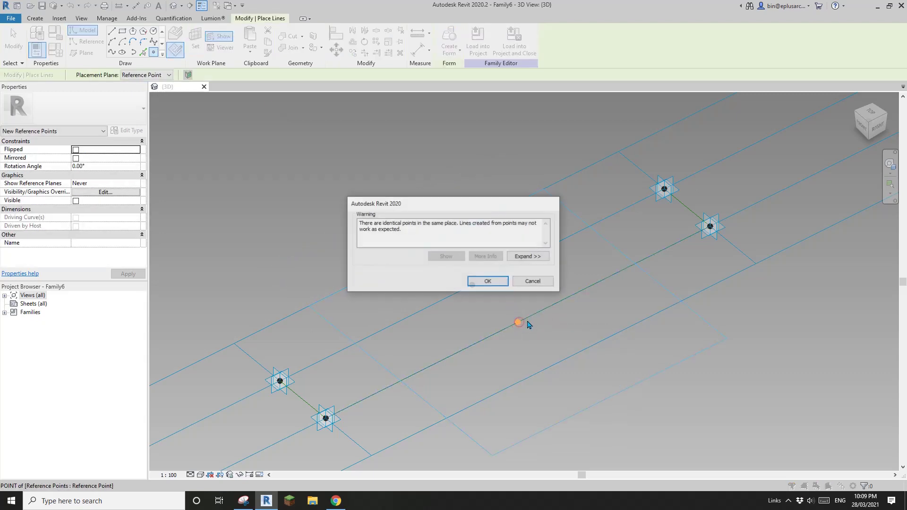
pyautogui.click(500, 282)
pyautogui.press('Escape')
# - Raise the two hosted reference points above the middle points of the long reference lines
pyautogui.click(472, 284)
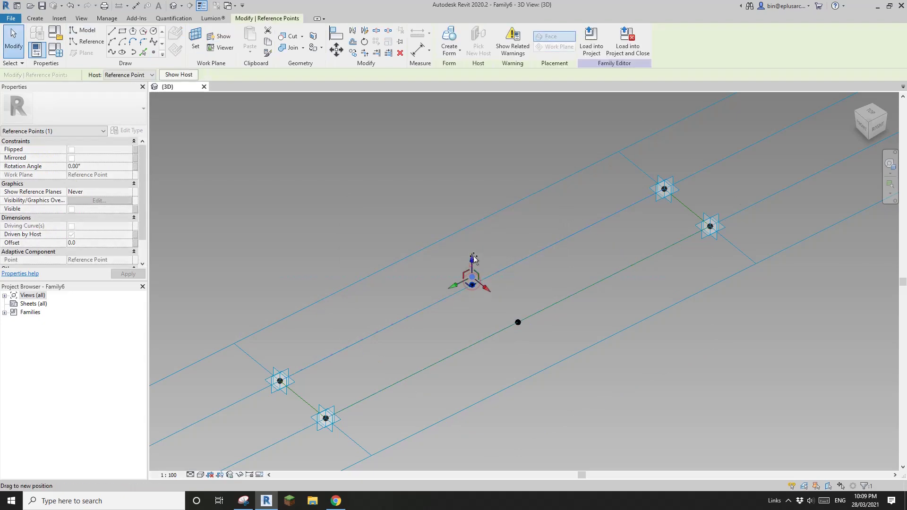
pyautogui.click(521, 320)
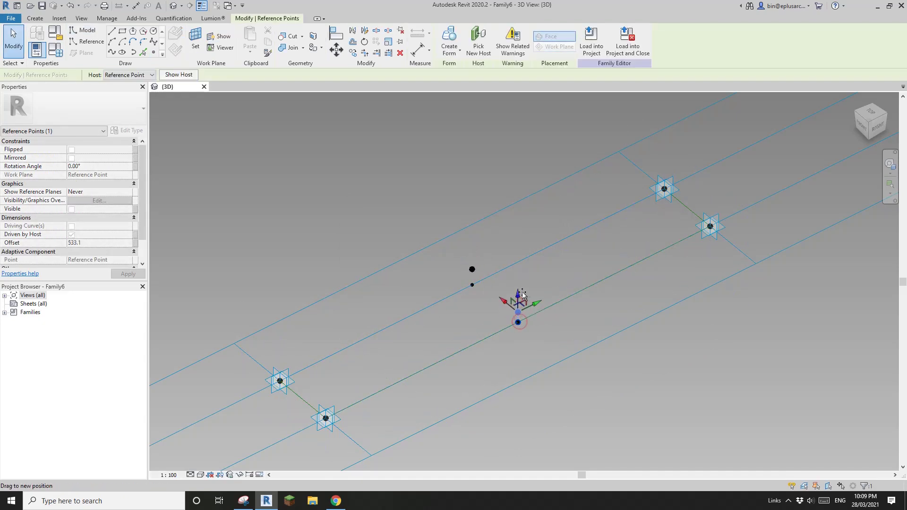
# - Associate the offset of both raised points with a new instance family parameter named OFFSET
pyautogui.keyDown('ctrl'); pyautogui.click(473, 270); pyautogui.keyUp('ctrl')
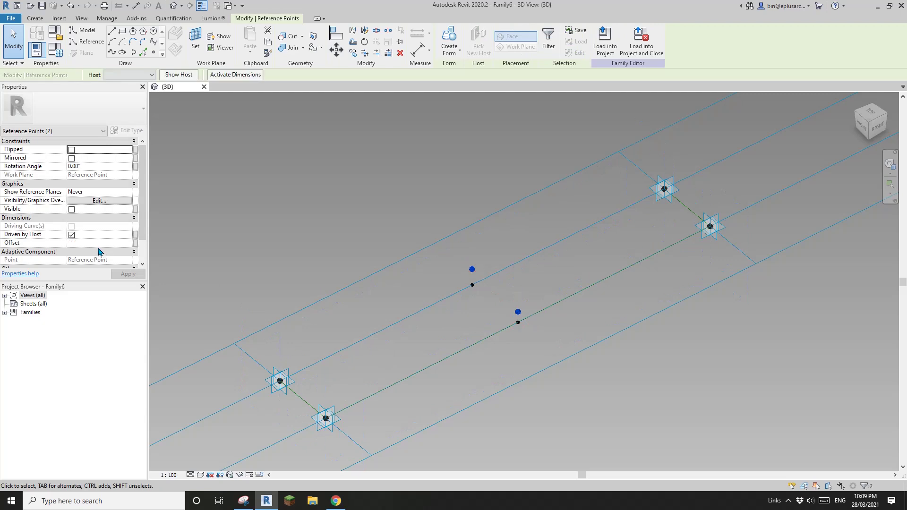
pyautogui.click(136, 243)
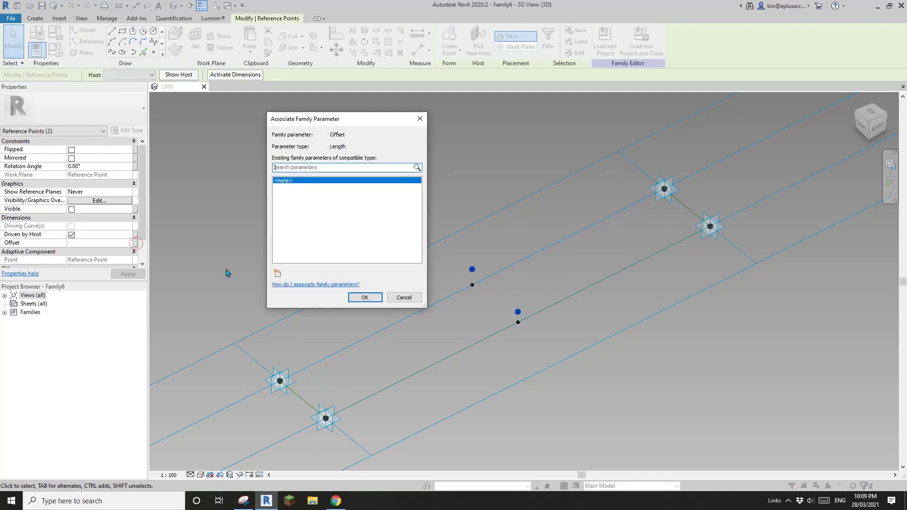
pyautogui.click(278, 273)
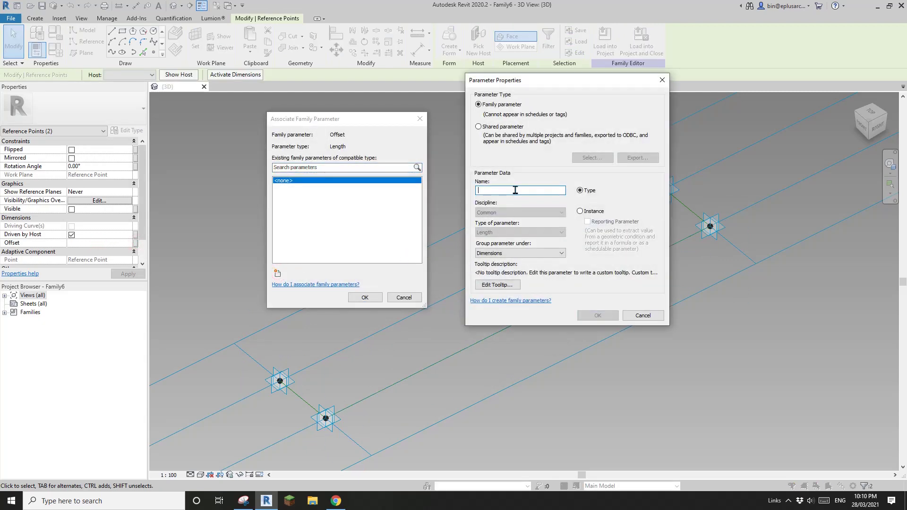
pyautogui.write('H')
pyautogui.moveTo(502, 191); pyautogui.dragTo(474, 192)
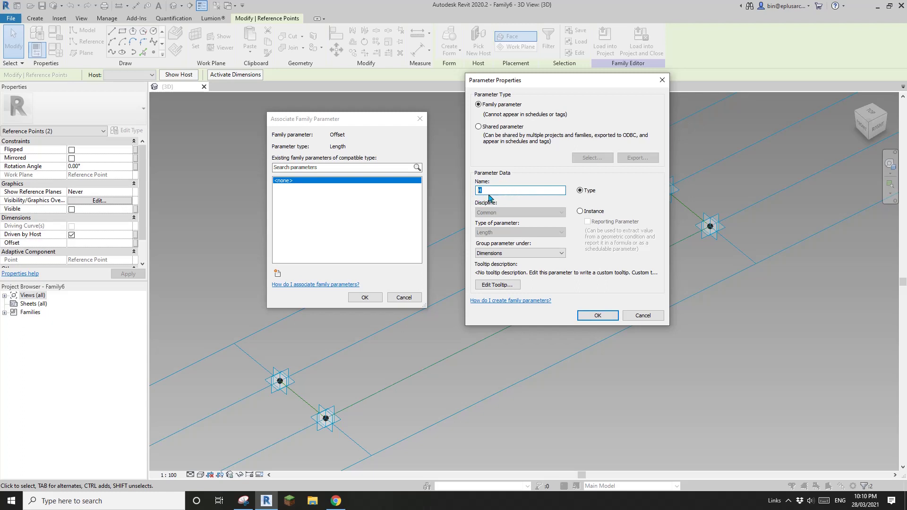
pyautogui.write('OFFSET')
pyautogui.click(580, 212)
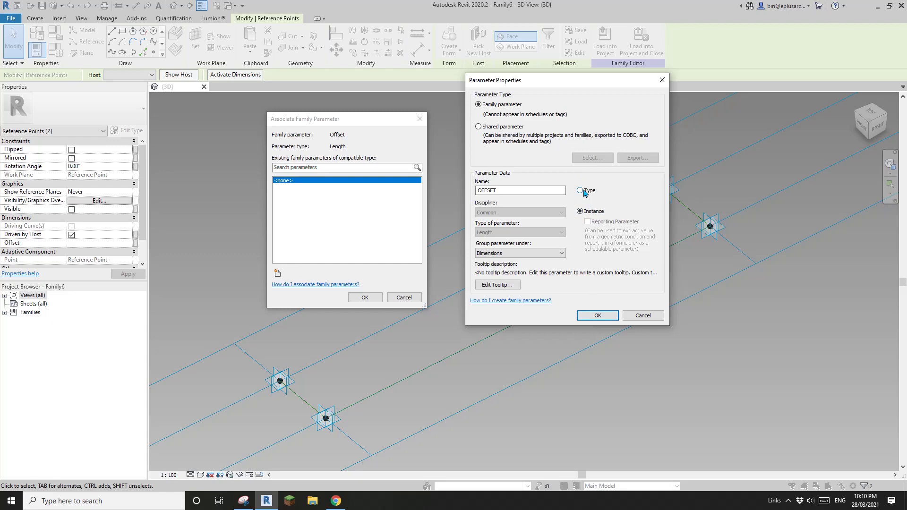
pyautogui.click(598, 315)
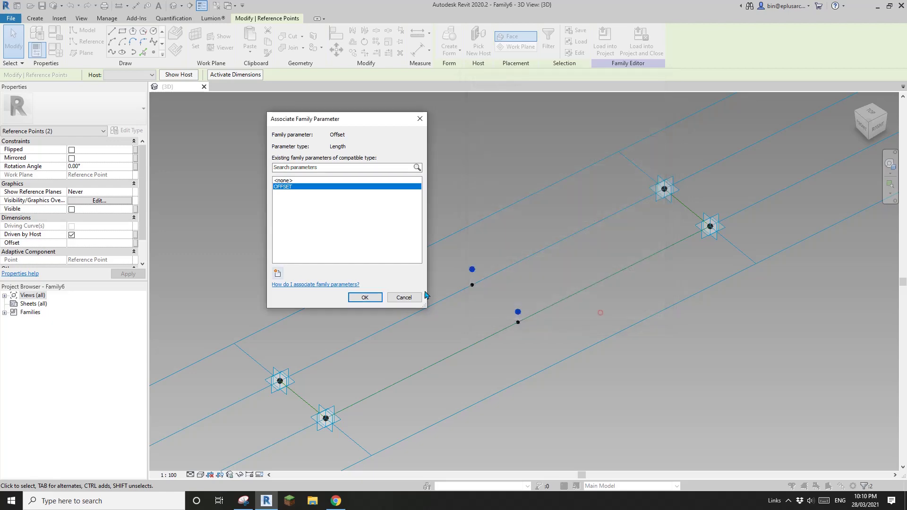
pyautogui.click(365, 297)
pyautogui.press('Escape')
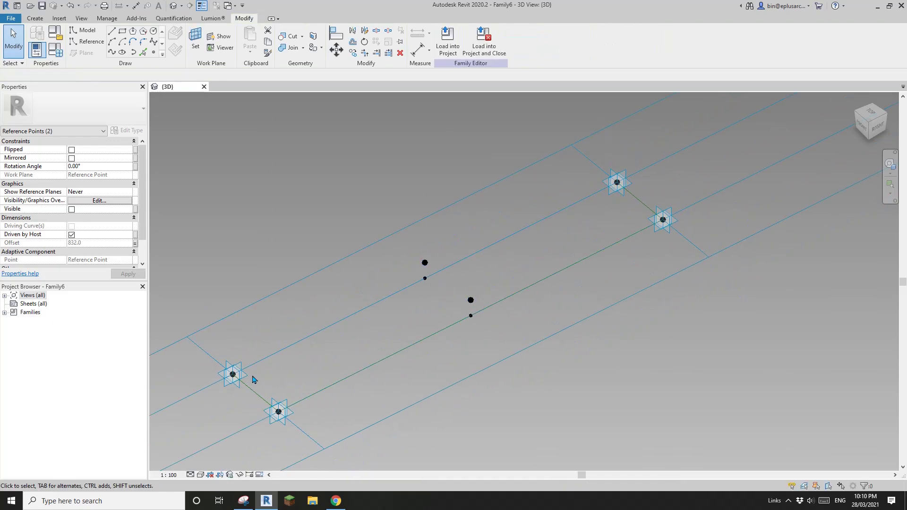
# - Draw a spline through the first long side's end points and its raised middle point, and make it a reference line
pyautogui.click(246, 381)
pyautogui.keyDown('ctrl'); pyautogui.click(425, 263); pyautogui.keyUp('ctrl')
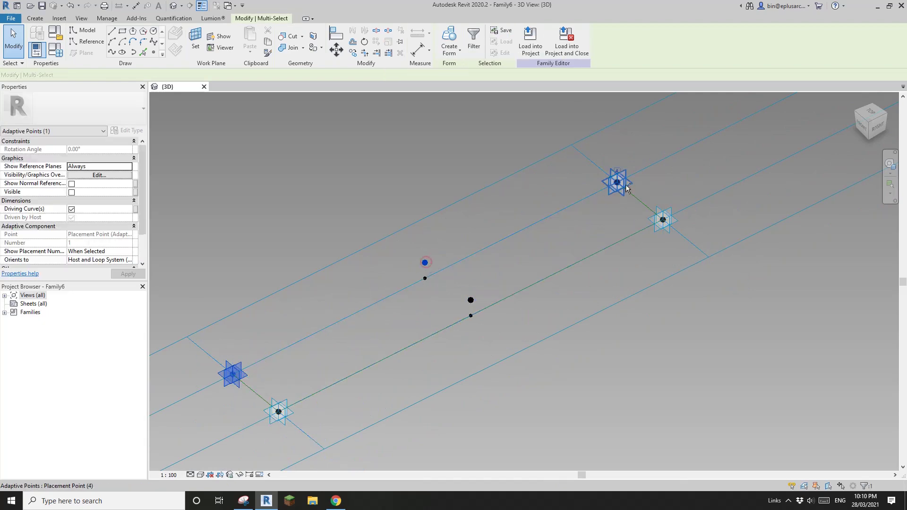
pyautogui.keyDown('ctrl'); pyautogui.click(617, 182); pyautogui.keyUp('ctrl')
pyautogui.click(112, 52)
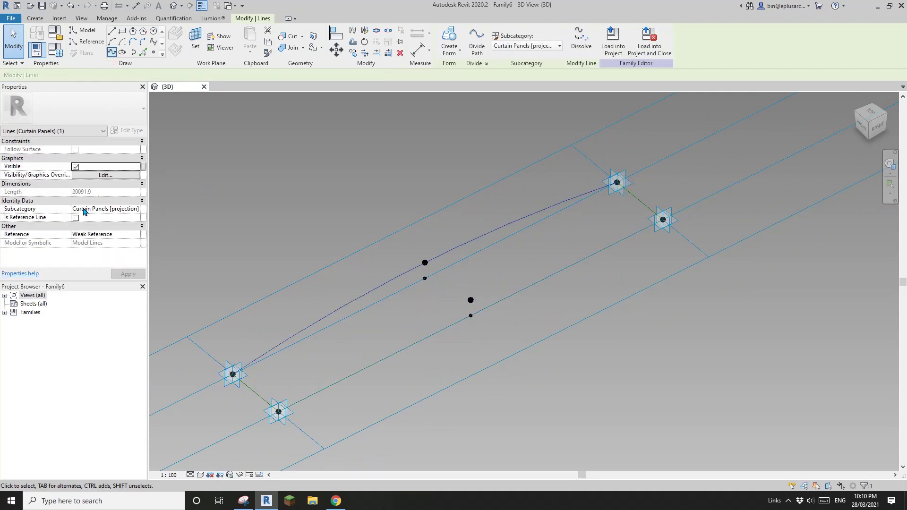
# - Create a matching spline through the second long side's end points and raised middle point, and make it a reference line
pyautogui.click(279, 412)
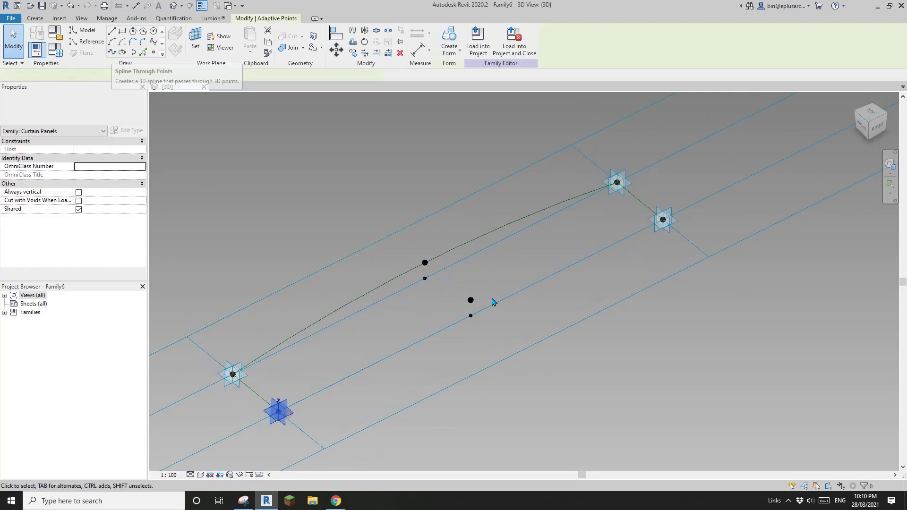
pyautogui.keyDown('ctrl'); pyautogui.click(663, 220); pyautogui.keyUp('ctrl')
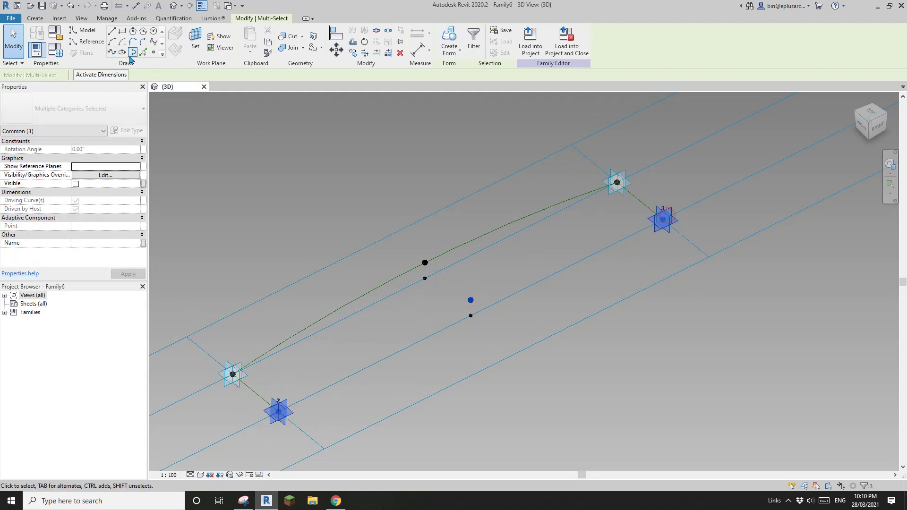
pyautogui.click(114, 53)
pyautogui.click(76, 219)
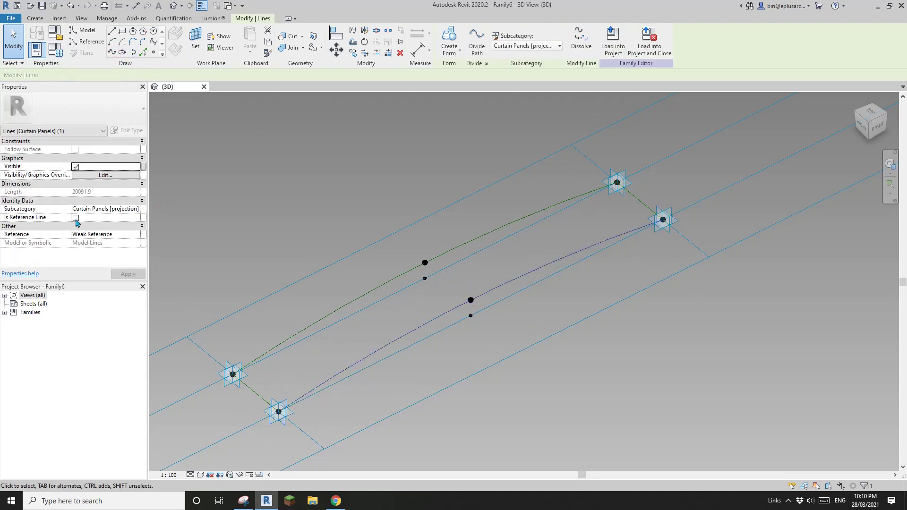
pyautogui.click(446, 200)
pyautogui.scroll(-1, 489, 257)
pyautogui.moveTo(489, 257); pyautogui.dragTo(526, 220, button='middle')
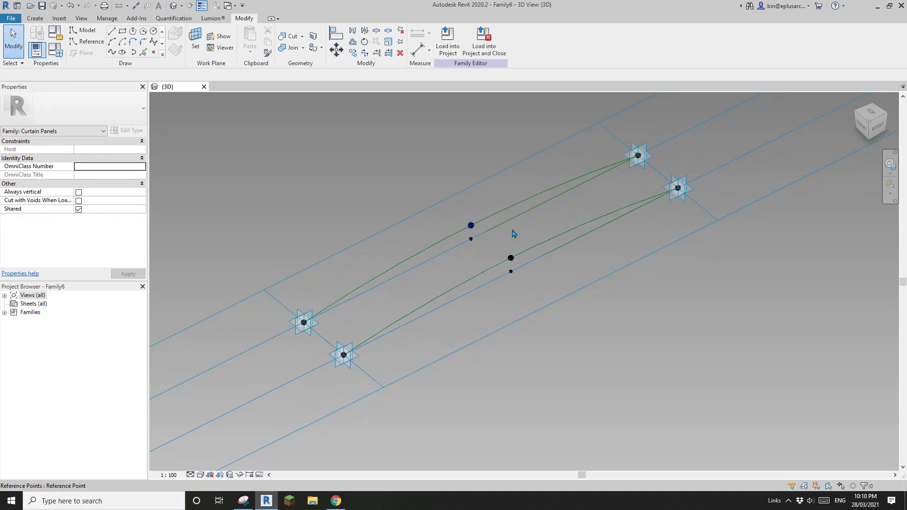
pyautogui.keyDown('shift'); pyautogui.moveTo(526, 270); pyautogui.dragTo(556, 343, button='middle'); pyautogui.keyUp('shift')
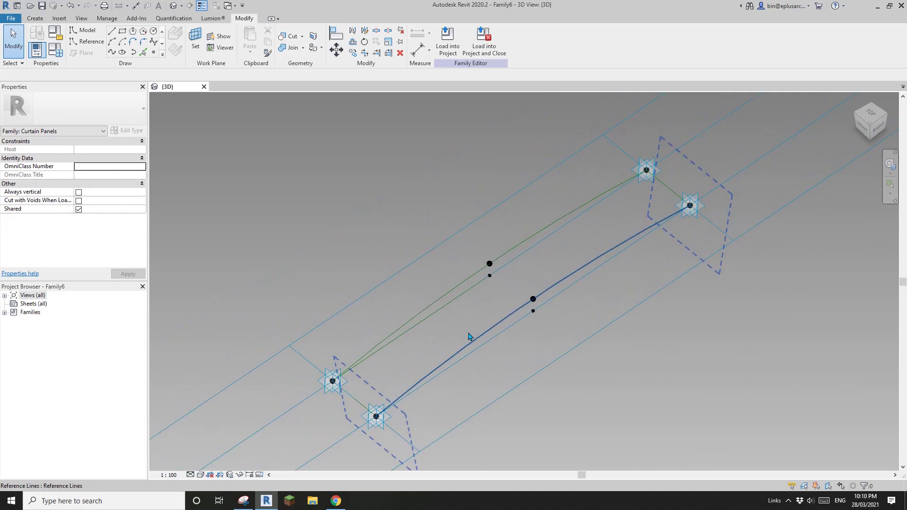
# - Switch to the Snipping Tool and mark three blue pen dots along each long edge of the magenta strip outline
pyautogui.click(247, 501)
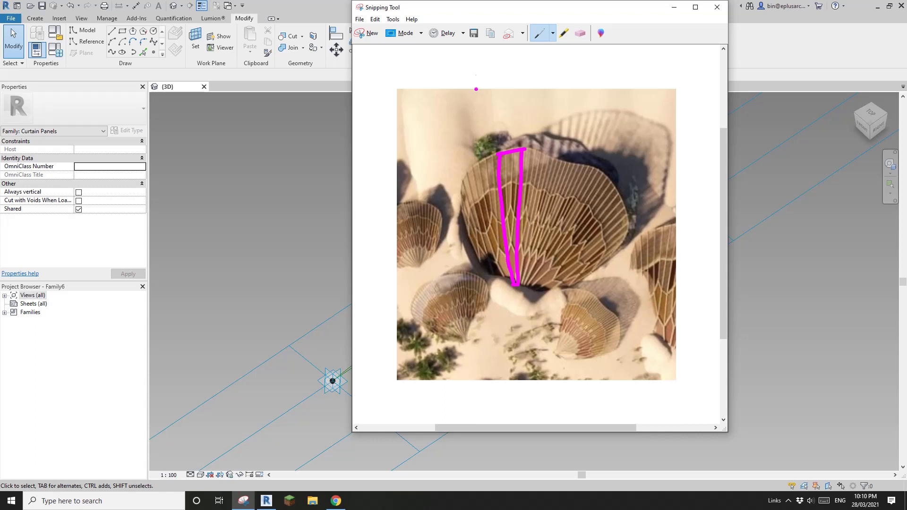
pyautogui.click(553, 34)
pyautogui.click(552, 33)
pyautogui.click(552, 34)
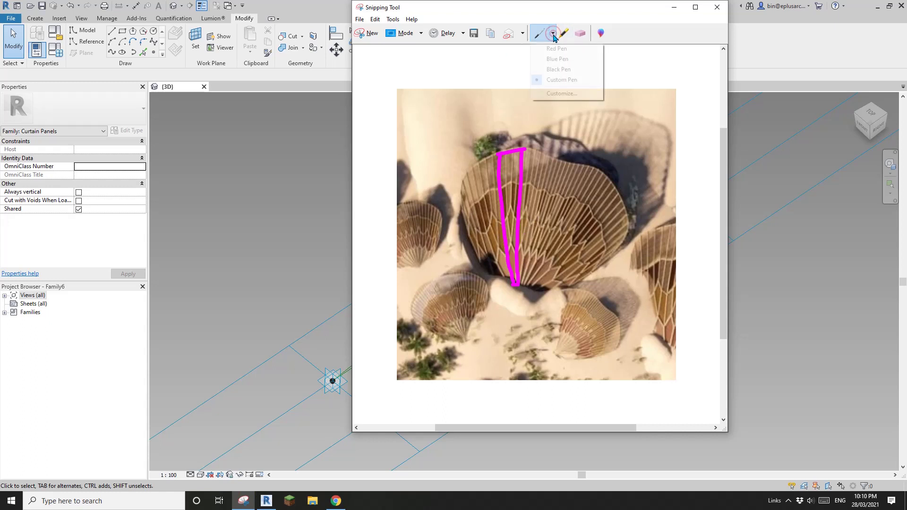
pyautogui.click(558, 60)
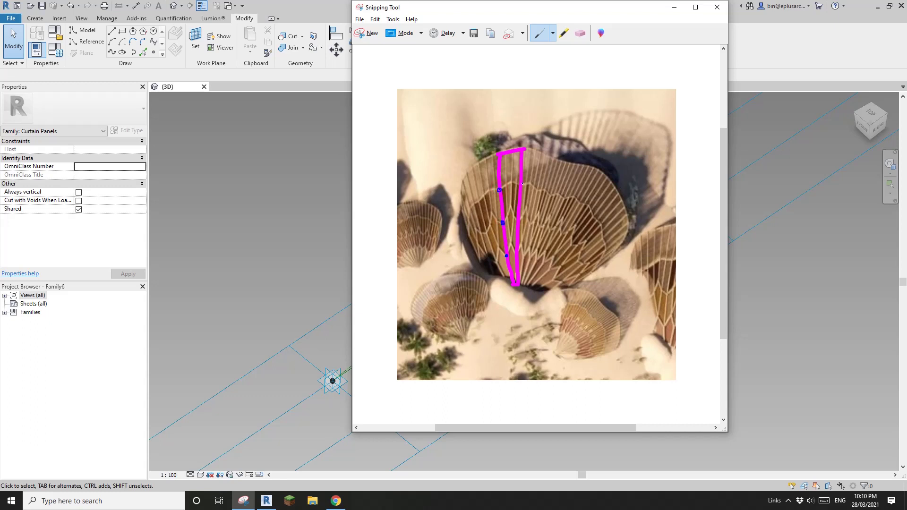
pyautogui.click(522, 186)
pyautogui.click(520, 220)
pyautogui.click(517, 254)
# - Switch to Revit and place two reference points on each curved reference line, one on either side of its raised middle point
pyautogui.click(285, 253)
pyautogui.moveTo(333, 307); pyautogui.dragTo(286, 323, button='middle')
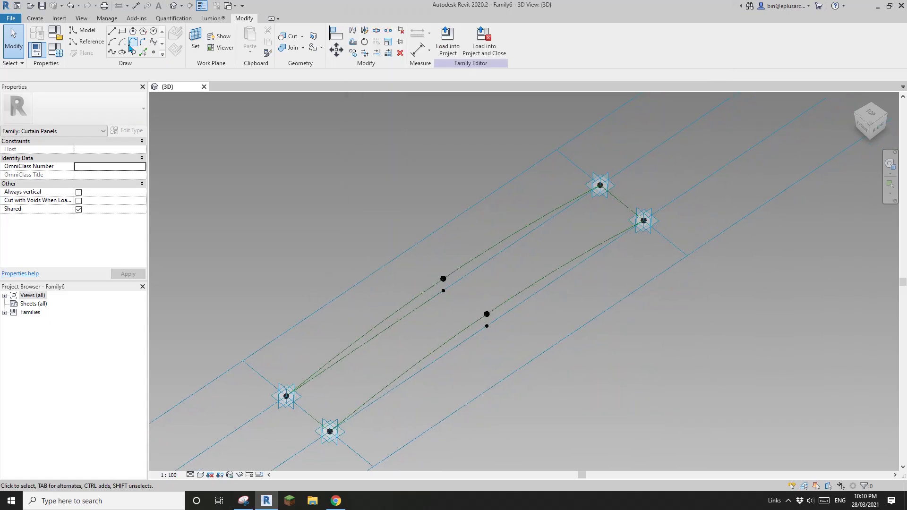
pyautogui.click(154, 53)
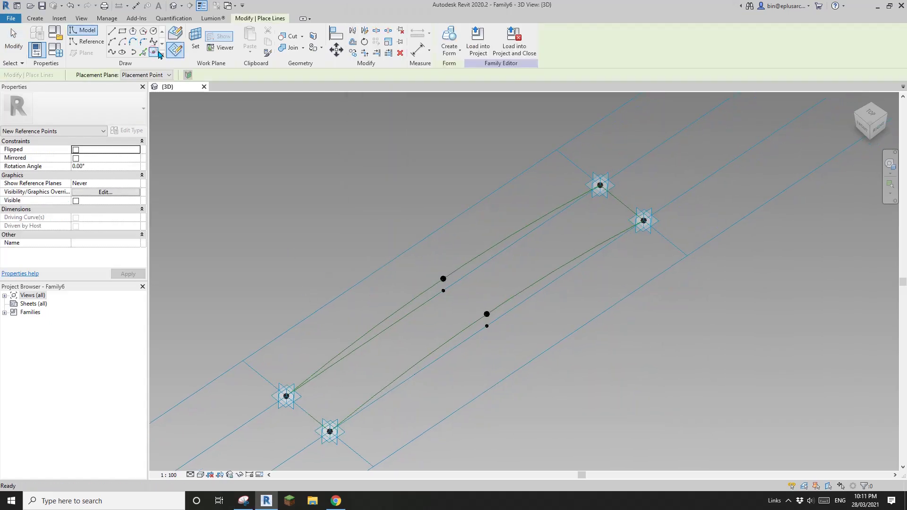
pyautogui.click(177, 35)
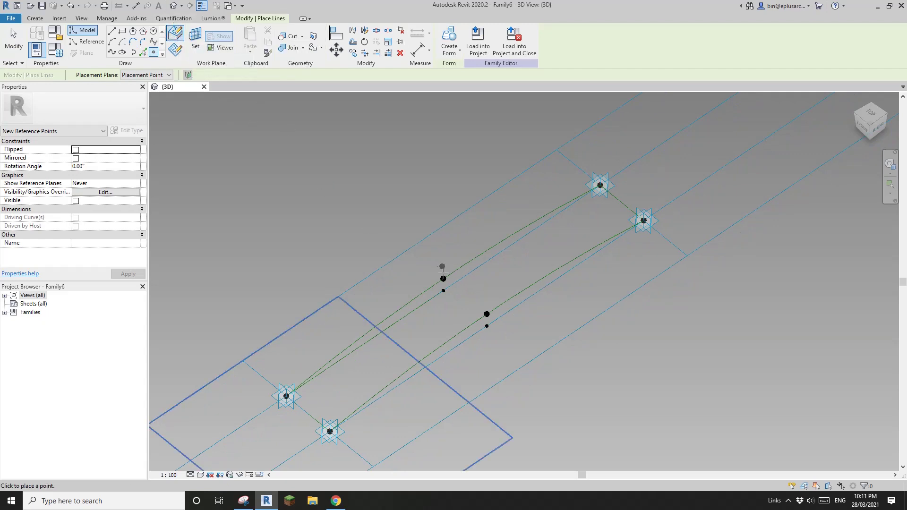
pyautogui.scroll(3, 443, 273)
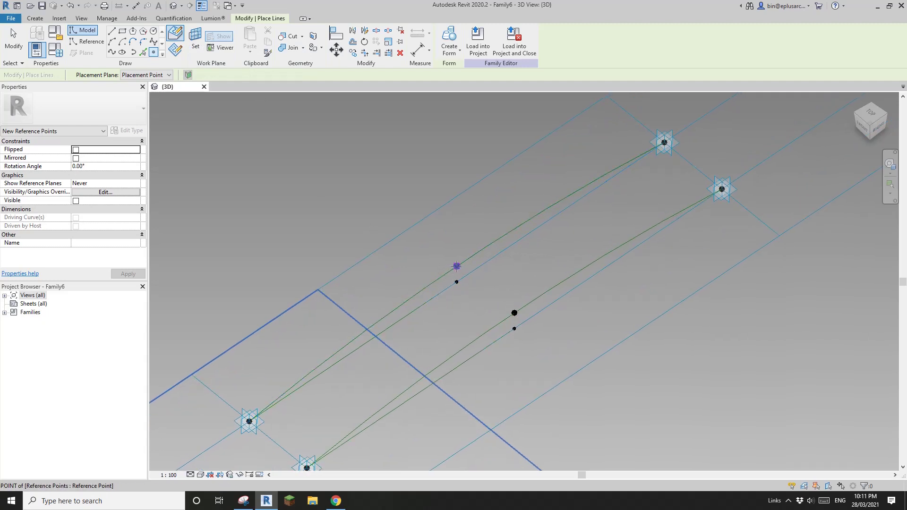
pyautogui.click(539, 214)
pyautogui.click(355, 339)
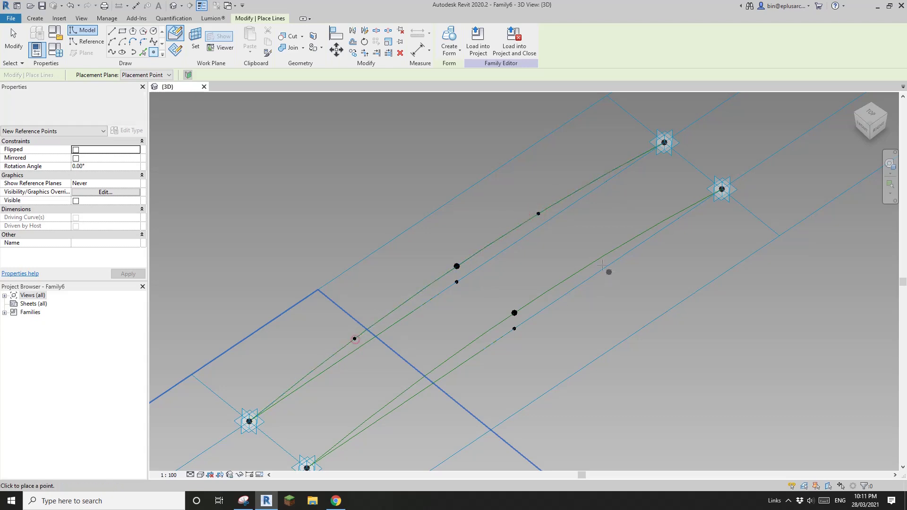
pyautogui.click(596, 260)
pyautogui.click(440, 365)
pyautogui.press('Escape')
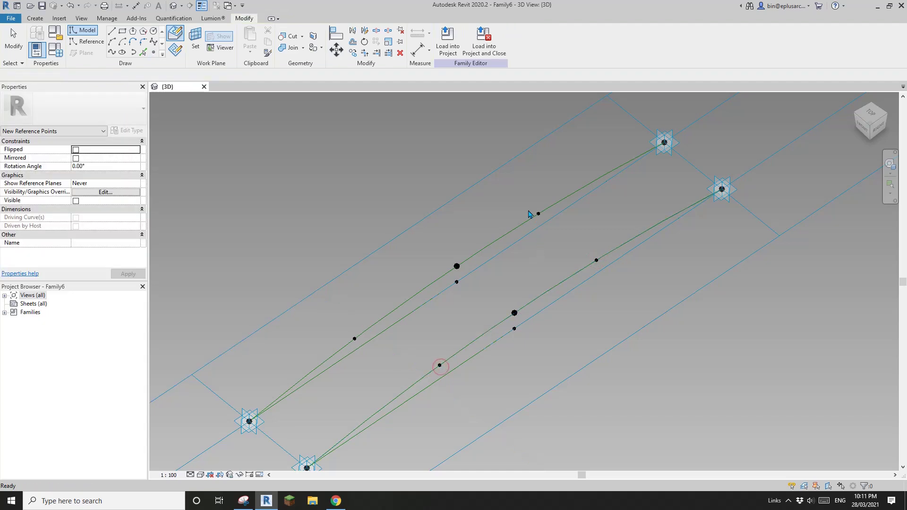
# - Set the normalized curve parameter of the pair of reference points on the far halves of the curves to 0.75
pyautogui.click(538, 214)
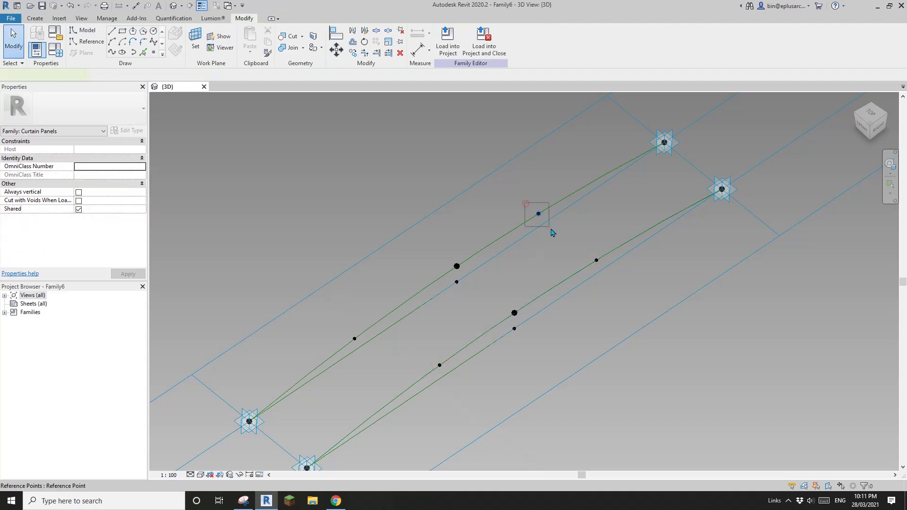
pyautogui.click(597, 260)
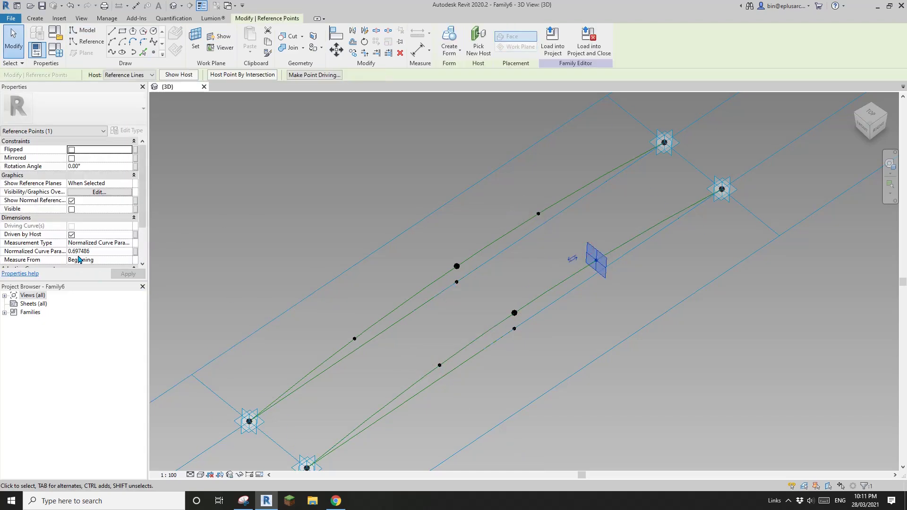
pyautogui.click(601, 235)
pyautogui.moveTo(601, 235); pyautogui.dragTo(594, 240, button='middle')
pyautogui.moveTo(520, 202); pyautogui.dragTo(621, 275)
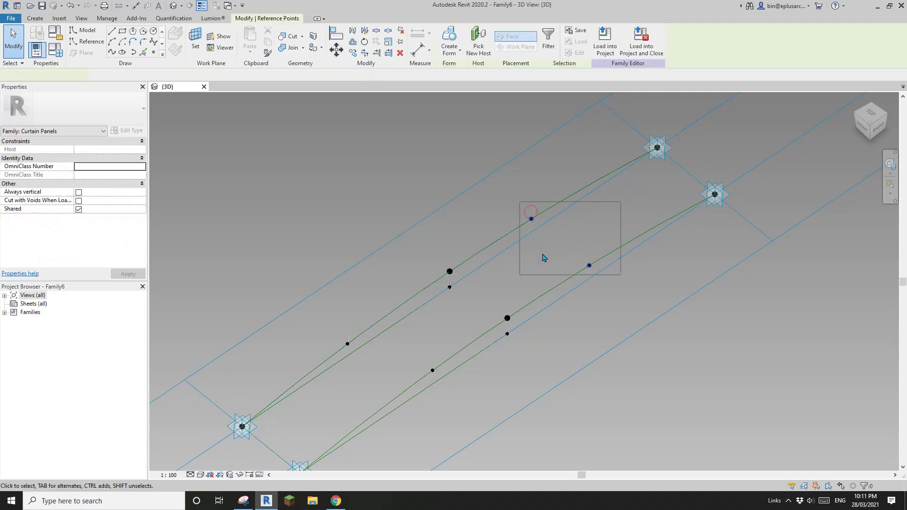
pyautogui.click(116, 251)
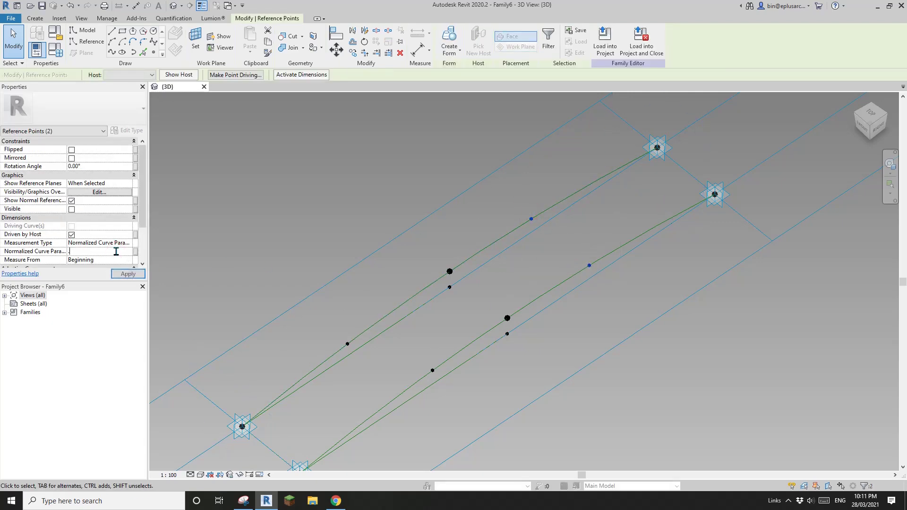
pyautogui.write('0.75')
pyautogui.press('Return')
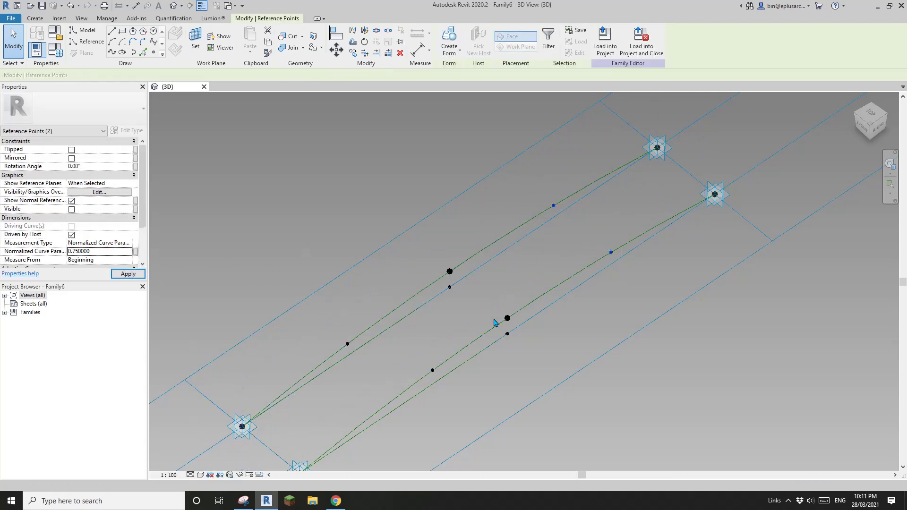
# - Set the normalized curve parameter of the pair of reference points on the near halves of the curves to 0.25
pyautogui.moveTo(496, 323); pyautogui.dragTo(539, 271, button='middle')
pyautogui.moveTo(364, 283); pyautogui.dragTo(487, 334)
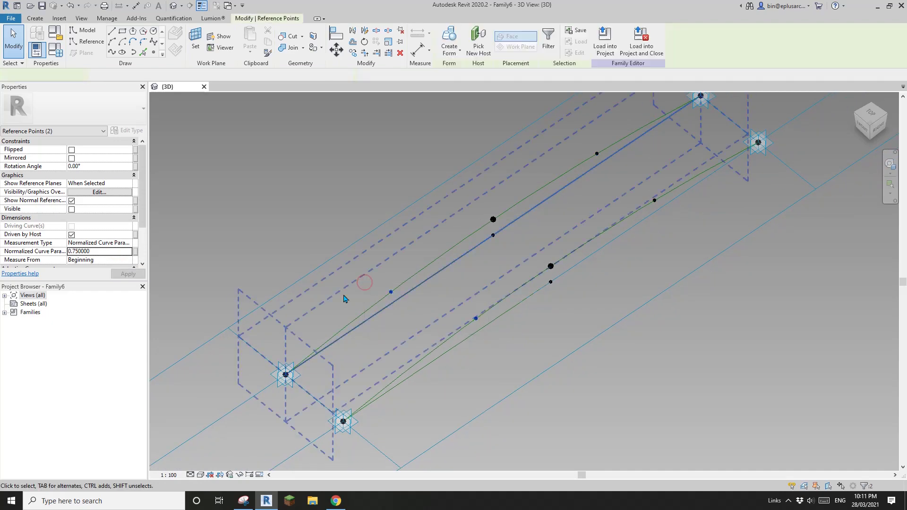
pyautogui.click(112, 253)
pyautogui.write('.25')
pyautogui.press('Return')
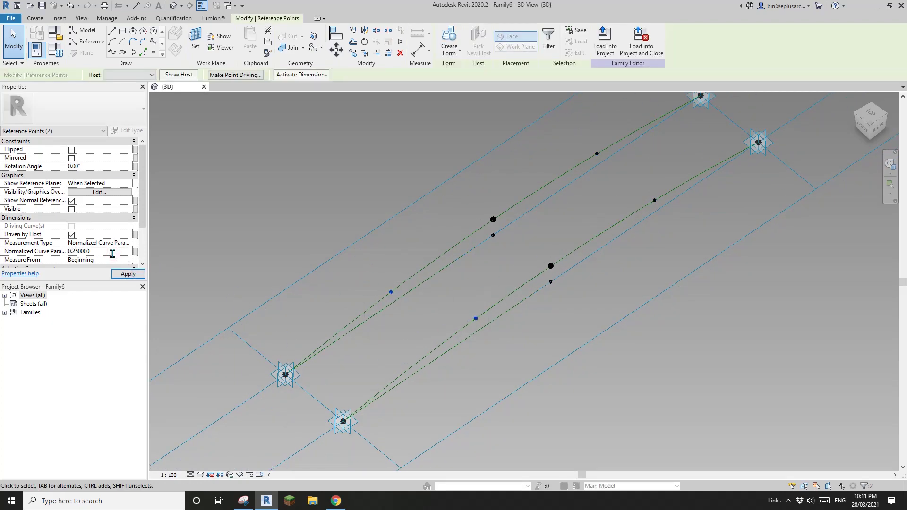
# - Switch to the Snipping Tool and mark three blue dots along the strip's centreline, with a line across the lowest one
pyautogui.moveTo(459, 224); pyautogui.dragTo(432, 254, button='middle')
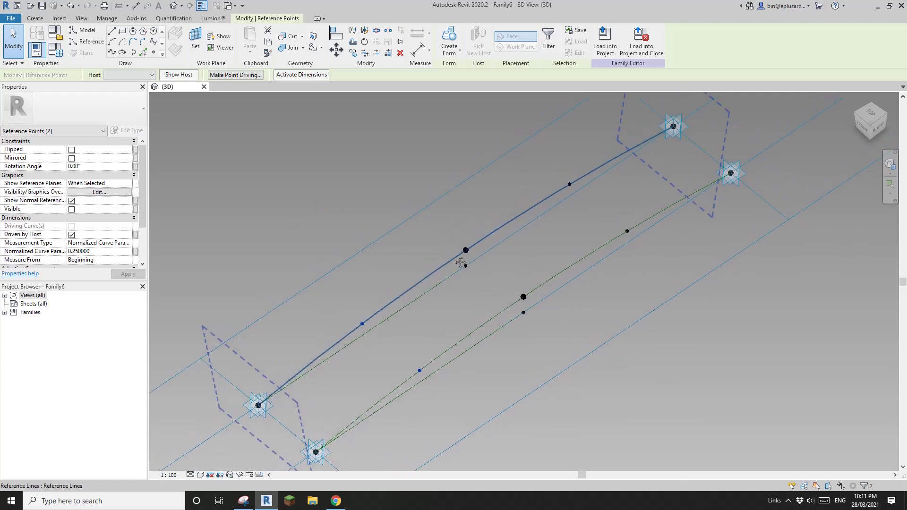
pyautogui.click(244, 501)
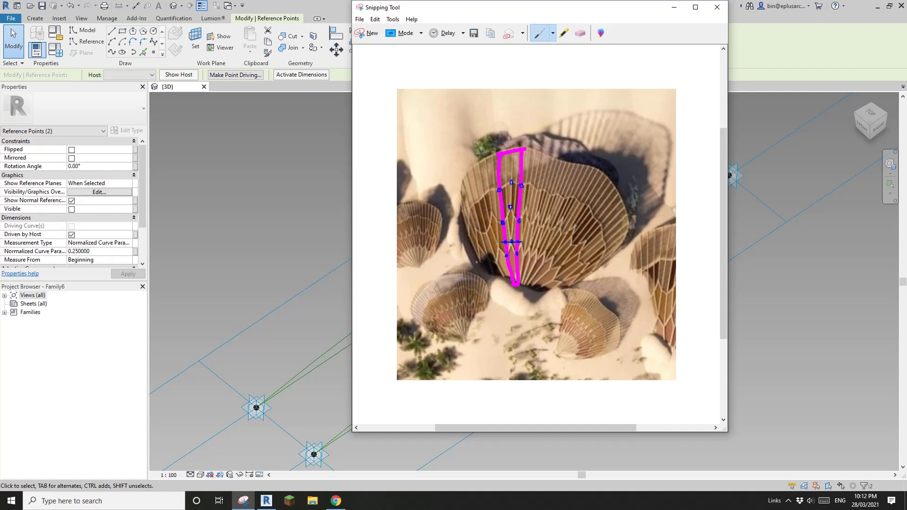
# - Switch to Revit and draw a spline through the upper curve's 0.25 point and raised middle point, making it a reference line
pyautogui.click(318, 296)
pyautogui.scroll(-1, 322, 305)
pyautogui.keyDown('shift'); pyautogui.moveTo(331, 307); pyautogui.dragTo(352, 312, button='middle'); pyautogui.keyUp('shift')
pyautogui.scroll(2, 373, 319)
pyautogui.click(364, 298)
pyautogui.moveTo(335, 294); pyautogui.dragTo(358, 316)
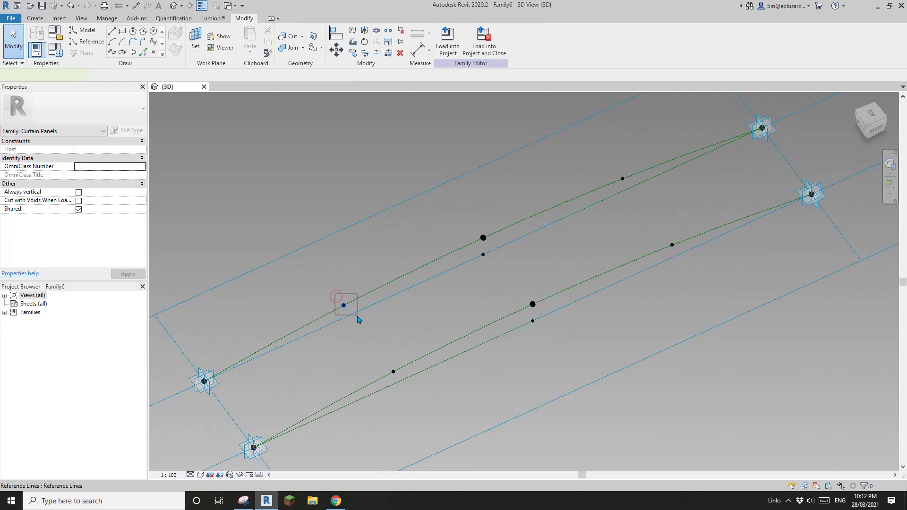
pyautogui.click(344, 305)
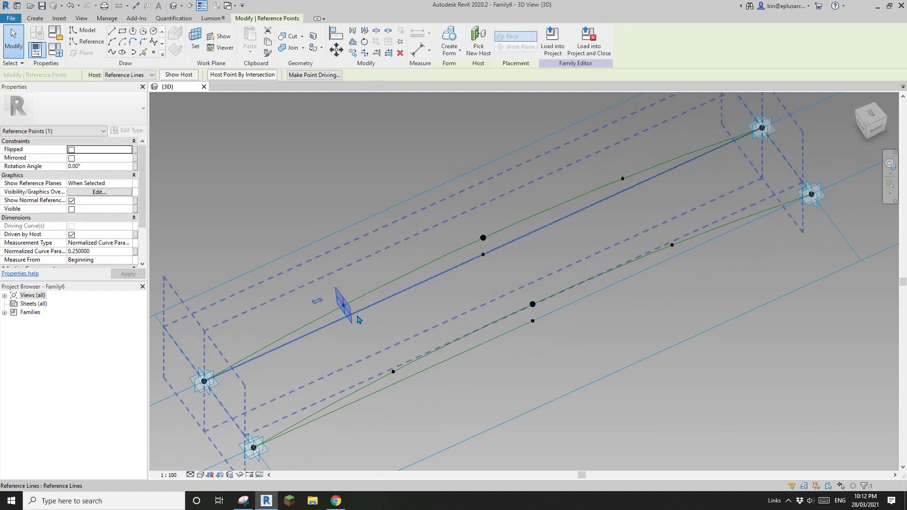
pyautogui.keyDown('ctrl'); pyautogui.click(496, 245); pyautogui.keyUp('ctrl')
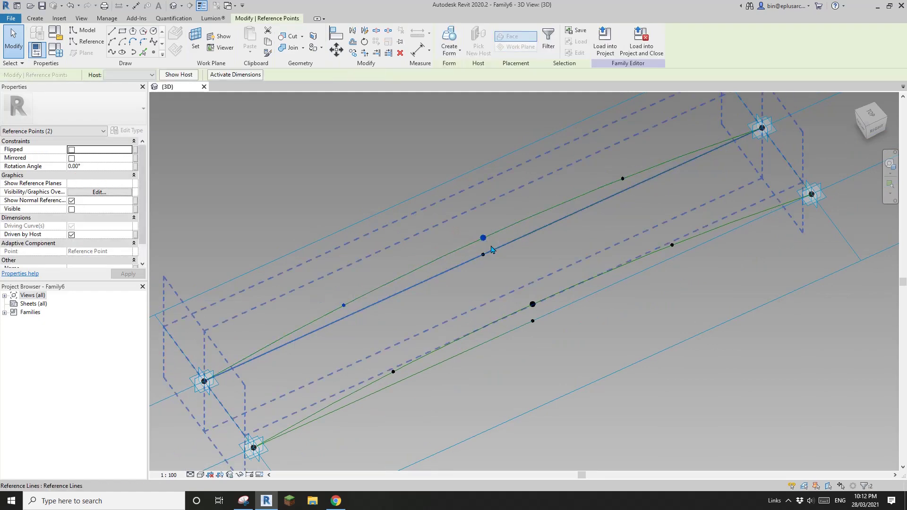
pyautogui.click(112, 52)
pyautogui.click(79, 224)
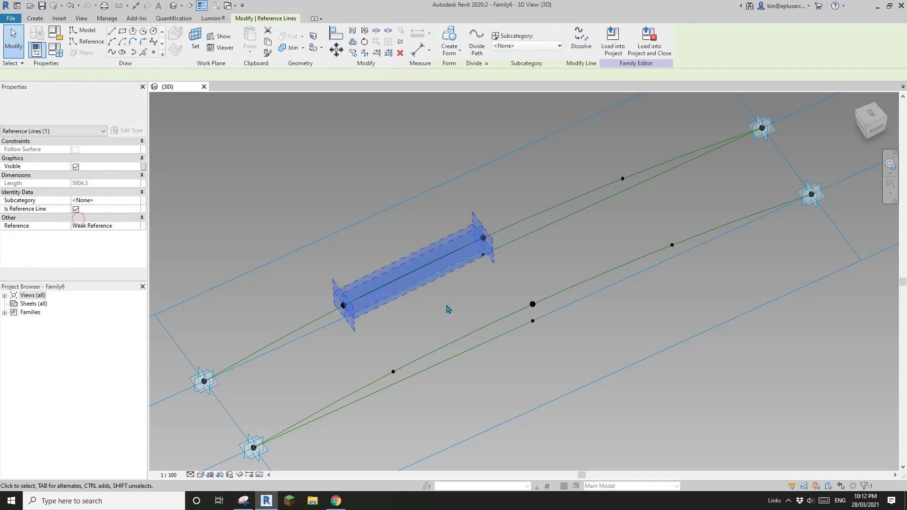
# - Create a matching spline reference line through the 0.25 point and raised middle point of the lower curve
pyautogui.moveTo(375, 338); pyautogui.dragTo(413, 371)
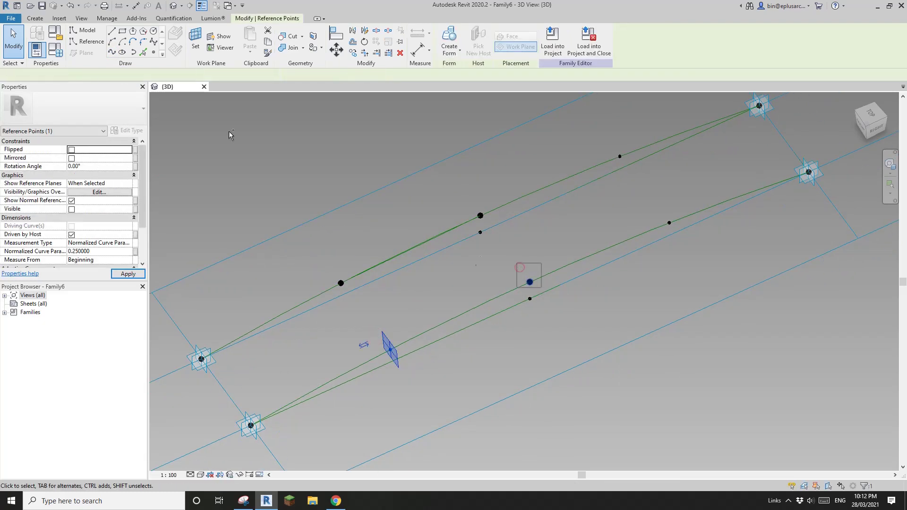
pyautogui.keyDown('ctrl'); pyautogui.click(390, 350); pyautogui.keyUp('ctrl')
pyautogui.click(112, 52)
pyautogui.click(75, 224)
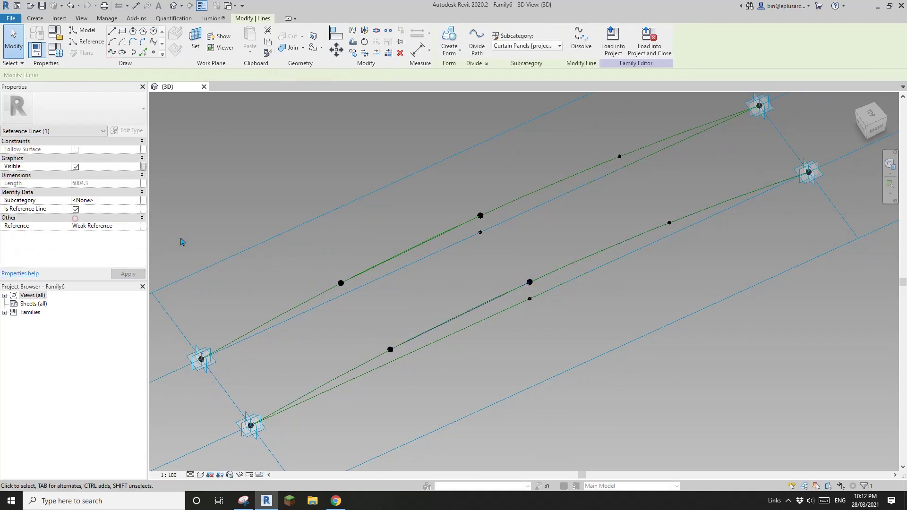
# - Place one reference point on each of the two short spline reference lines, nearer their 0.25 ends
pyautogui.moveTo(309, 221); pyautogui.dragTo(300, 227, button='middle')
pyautogui.click(153, 53)
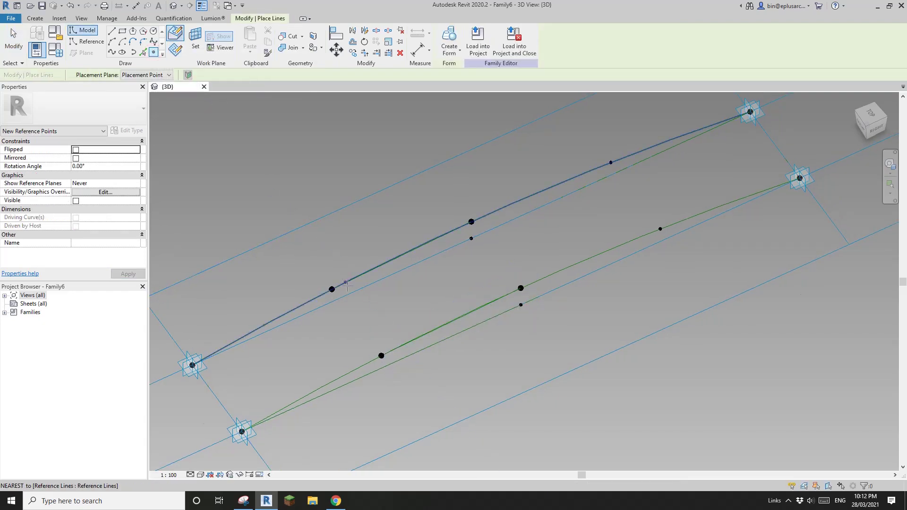
pyautogui.scroll(8, 347, 285)
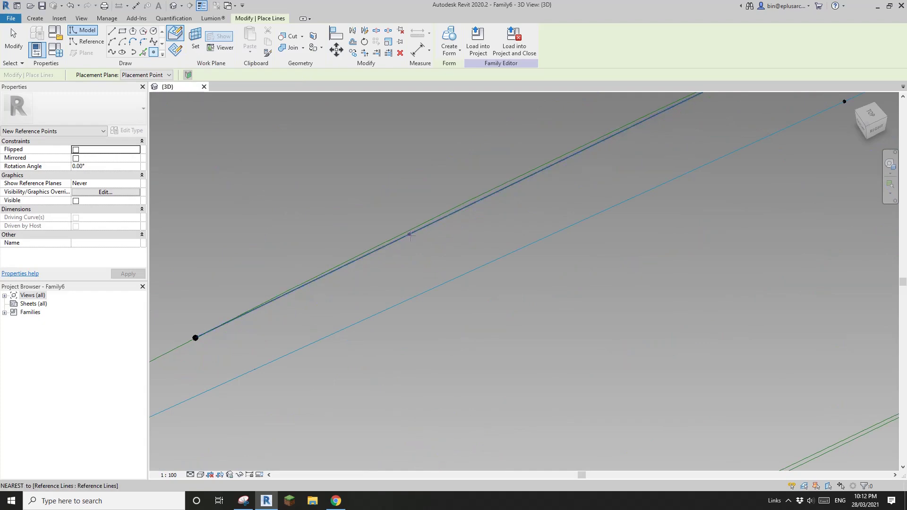
pyautogui.click(410, 234)
pyautogui.scroll(-5, 432, 302)
pyautogui.moveTo(480, 314); pyautogui.dragTo(454, 233, button='middle')
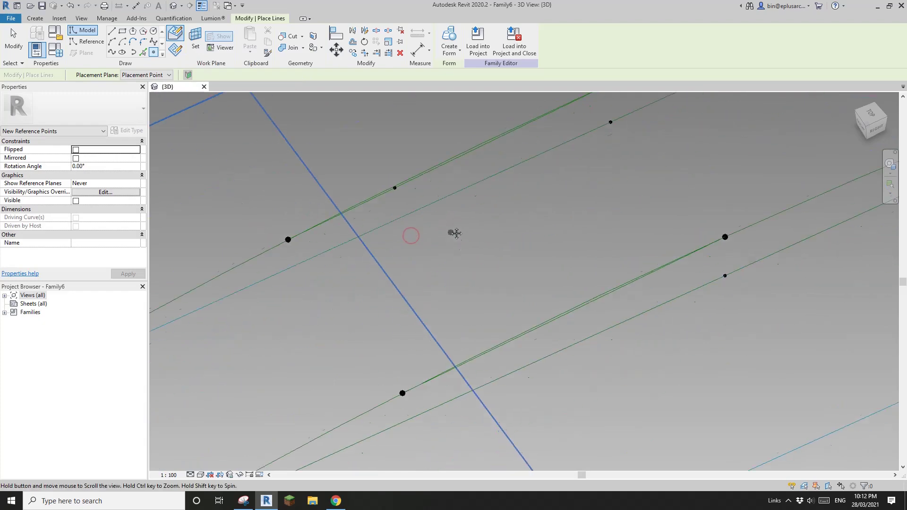
pyautogui.scroll(1, 494, 358)
pyautogui.scroll(1, 495, 358)
pyautogui.click(491, 331)
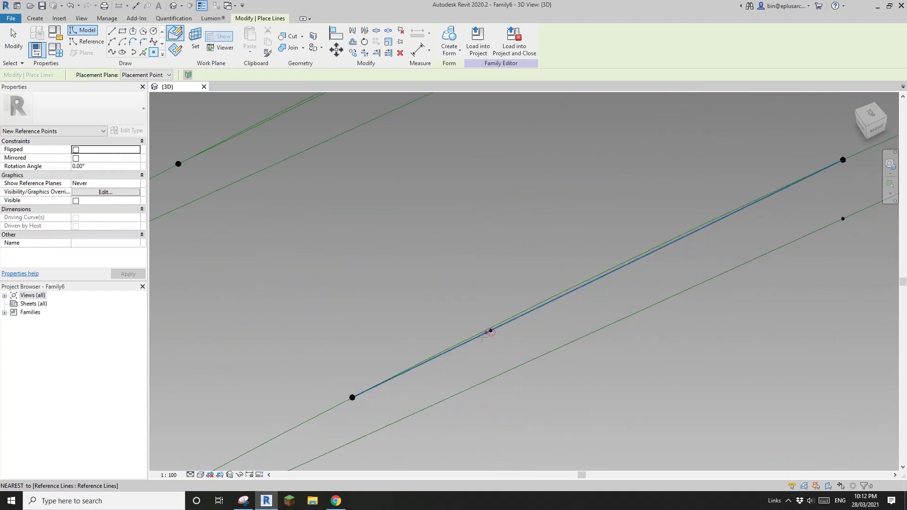
pyautogui.scroll(-3, 461, 322)
pyautogui.moveTo(443, 315); pyautogui.dragTo(426, 328, button='middle')
pyautogui.scroll(-1, 442, 322)
pyautogui.press('Escape')
pyautogui.press('Escape')
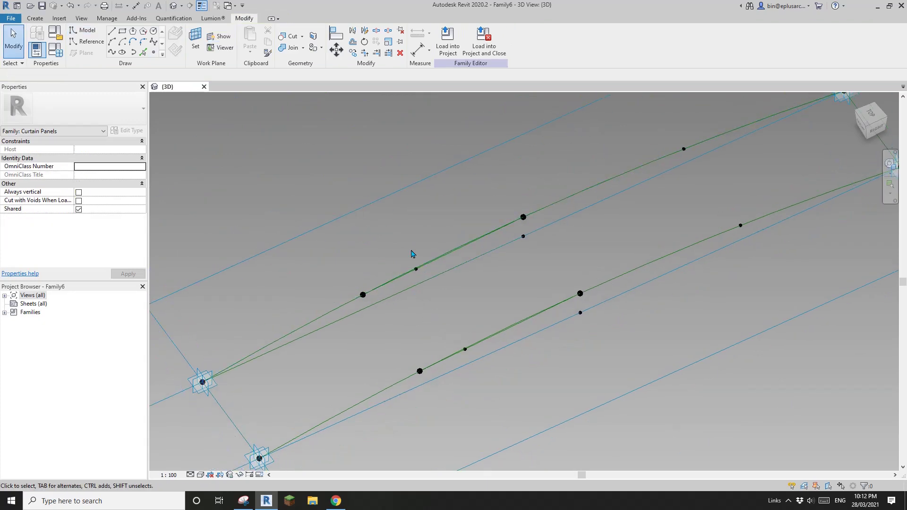
# - Change the measurement type of the two points hosted on the short splines to Segment Length
pyautogui.moveTo(413, 254); pyautogui.dragTo(398, 243, button='middle')
pyautogui.moveTo(389, 239); pyautogui.dragTo(474, 344)
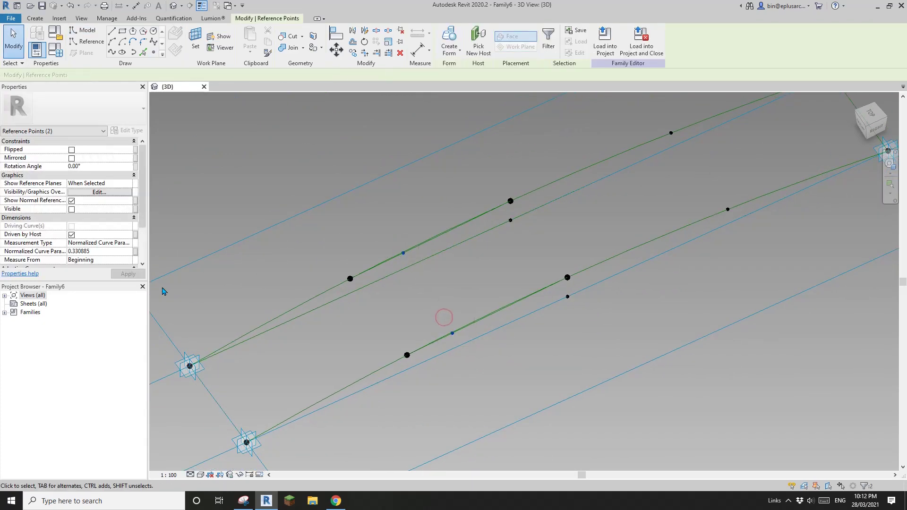
pyautogui.click(127, 244)
pyautogui.click(88, 265)
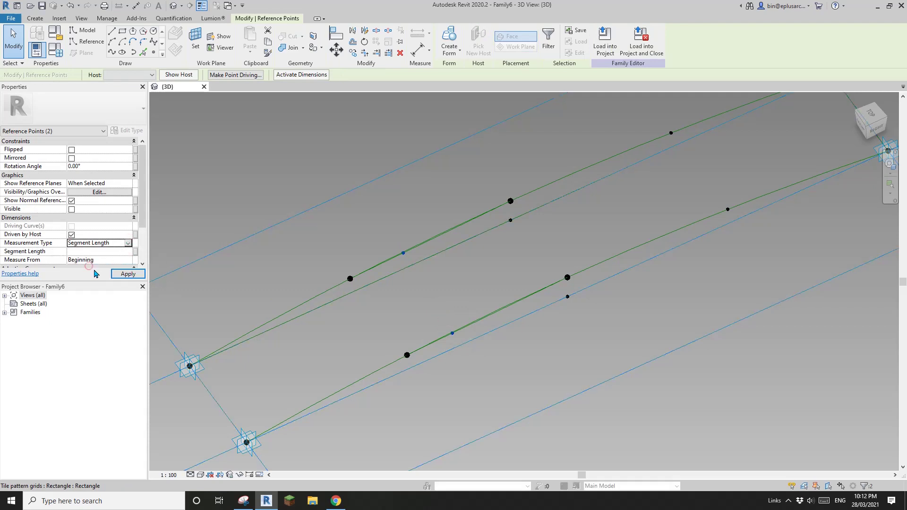
# - Associate the segment length of both points with a new instance family parameter named OFS1
pyautogui.click(135, 252)
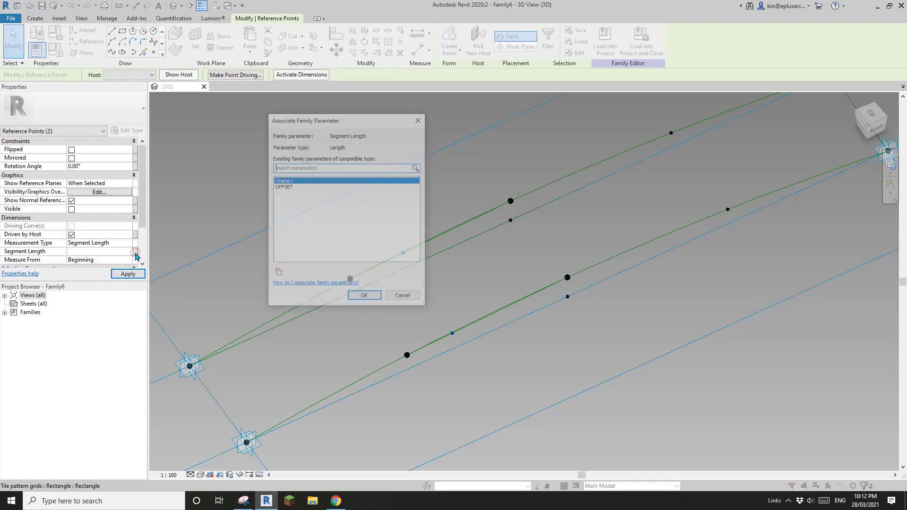
pyautogui.click(277, 273)
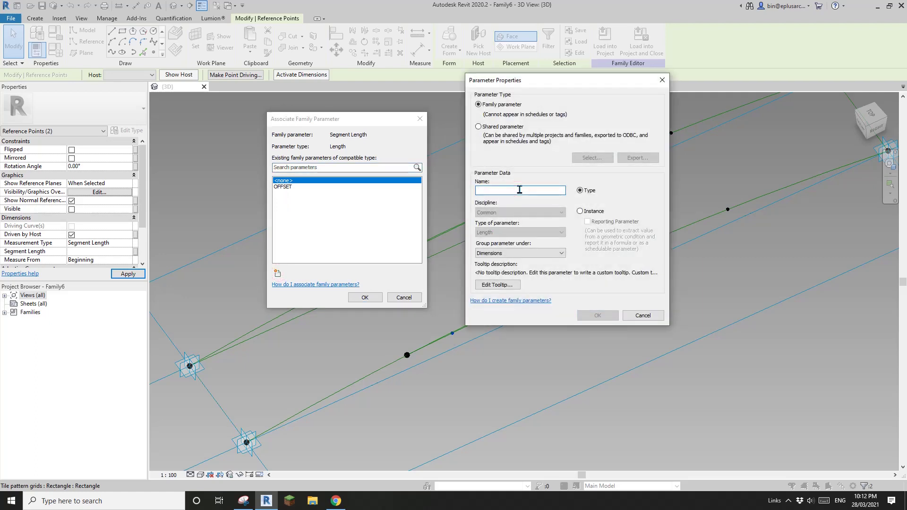
pyautogui.write('OF')
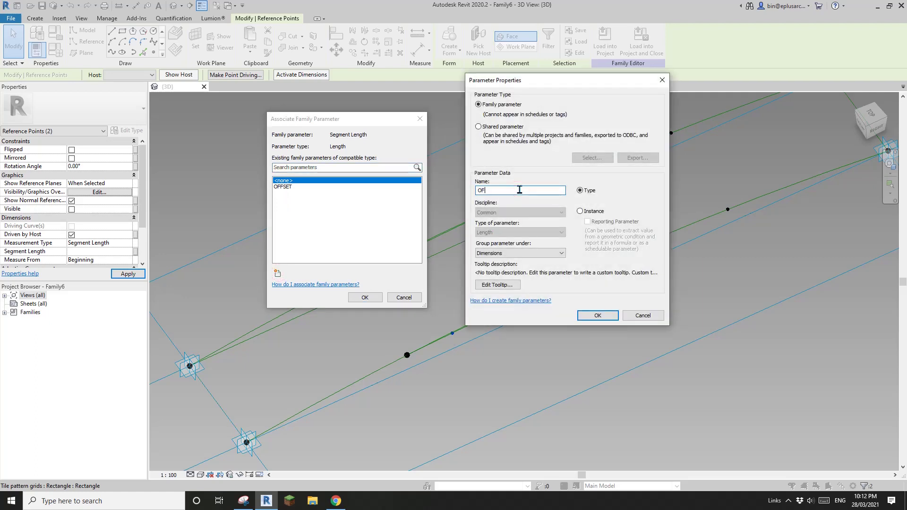
pyautogui.write('S1')
pyautogui.click(595, 212)
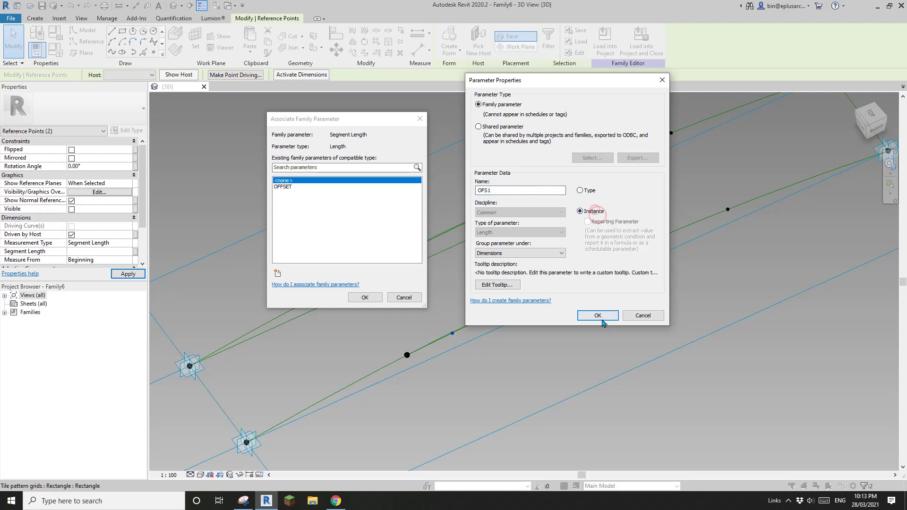
pyautogui.click(598, 315)
pyautogui.click(370, 299)
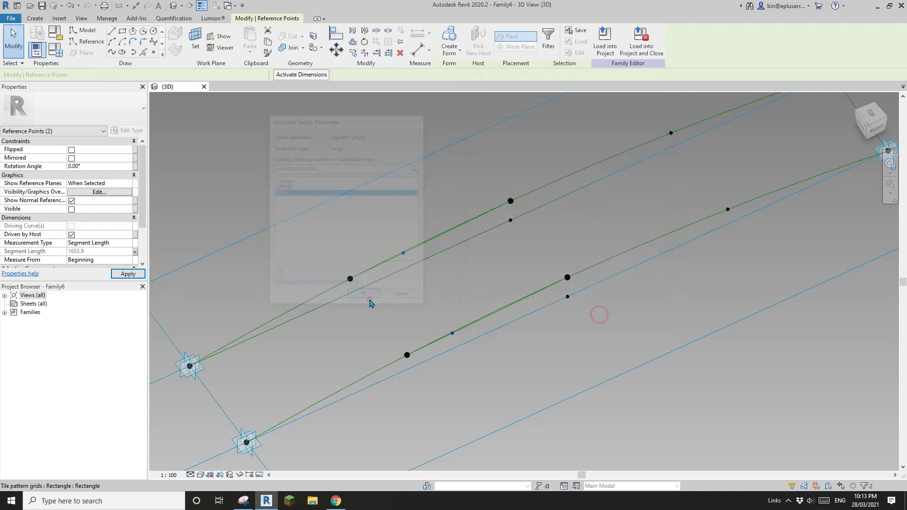
# - Switch to the Snipping Tool and sketch a blue cell outline around the strip's lowest centreline dot and lowest side dots
pyautogui.click(243, 501)
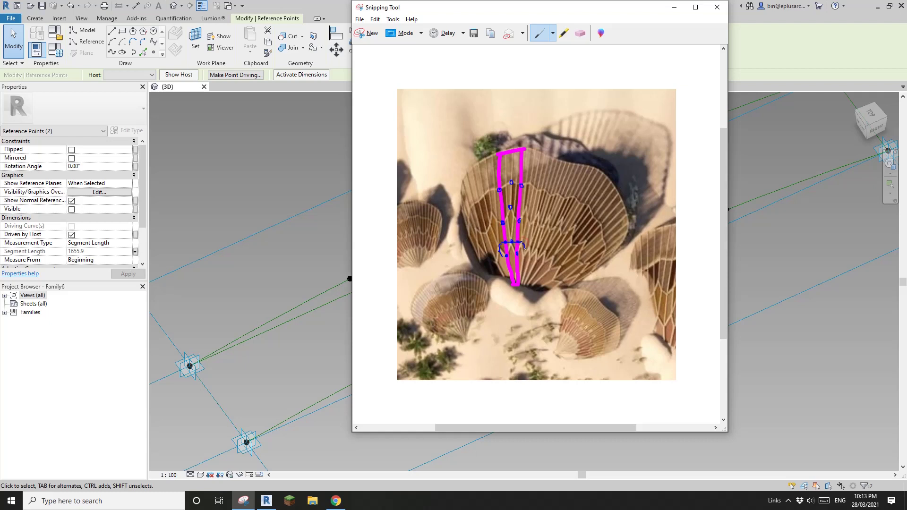
pyautogui.moveTo(525, 249); pyautogui.dragTo(525, 255)
pyautogui.moveTo(506, 257); pyautogui.dragTo(517, 256)
# - Switch to Revit and examine the two end edges of the panel
pyautogui.click(310, 255)
pyautogui.scroll(-4, 284, 293)
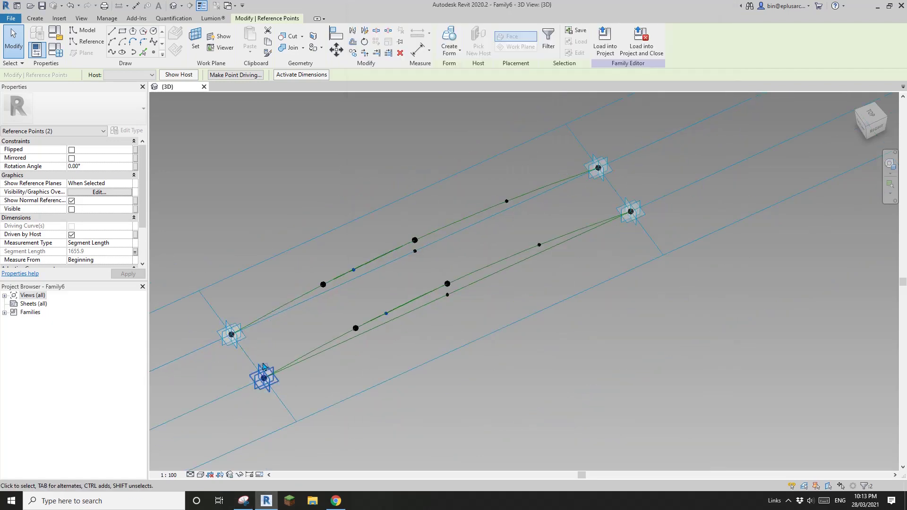
pyautogui.moveTo(558, 223); pyautogui.dragTo(605, 277, button='middle')
pyautogui.scroll(1, 605, 277)
pyautogui.moveTo(477, 269); pyautogui.dragTo(539, 225, button='middle')
# - Switch to the Snipping Tool, mark the strip's bottom width W1 and top width W2, and write the formula (W1+W2)/2
pyautogui.click(251, 500)
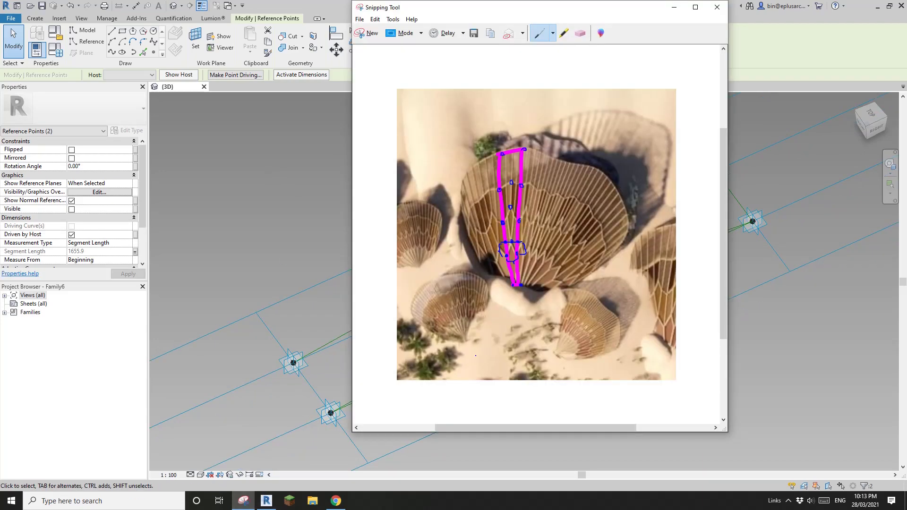
pyautogui.moveTo(514, 293); pyautogui.dragTo(519, 300)
pyautogui.moveTo(512, 305); pyautogui.dragTo(522, 304)
pyautogui.moveTo(524, 304); pyautogui.dragTo(525, 312)
pyautogui.moveTo(501, 136); pyautogui.dragTo(525, 135)
pyautogui.moveTo(519, 132)
pyautogui.mouseDown()
pyautogui.moveTo(507, 125)
pyautogui.moveTo(530, 121)
pyautogui.moveTo(511, 124)
pyautogui.mouseUp()
pyautogui.click(520, 122)
pyautogui.moveTo(579, 266); pyautogui.dragTo(614, 266)
pyautogui.moveTo(608, 259)
pyautogui.mouseDown()
pyautogui.moveTo(608, 273)
pyautogui.moveTo(642, 279)
pyautogui.moveTo(617, 296)
pyautogui.moveTo(626, 298)
pyautogui.mouseUp()
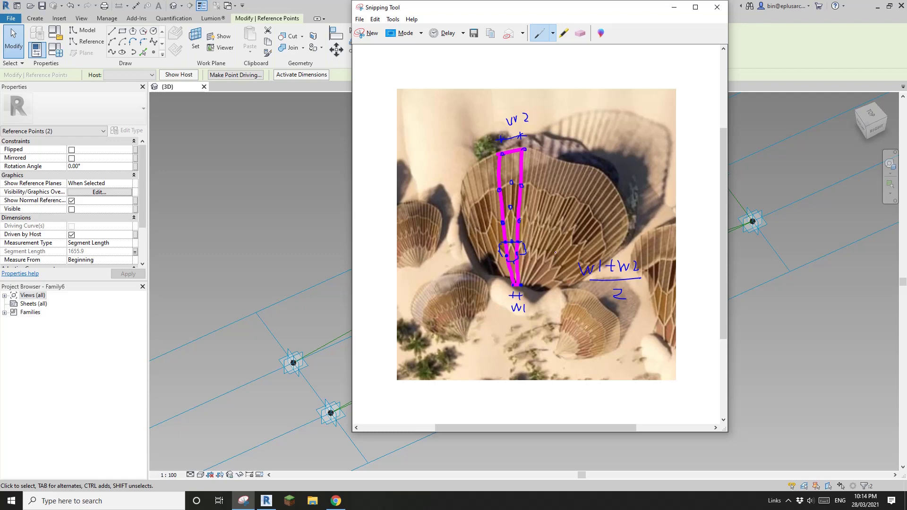
# - Switch back to the panel family's 3D view in Revit
pyautogui.click(298, 232)
pyautogui.scroll(-1, 298, 232)
pyautogui.moveTo(360, 260); pyautogui.dragTo(457, 219, button='middle')
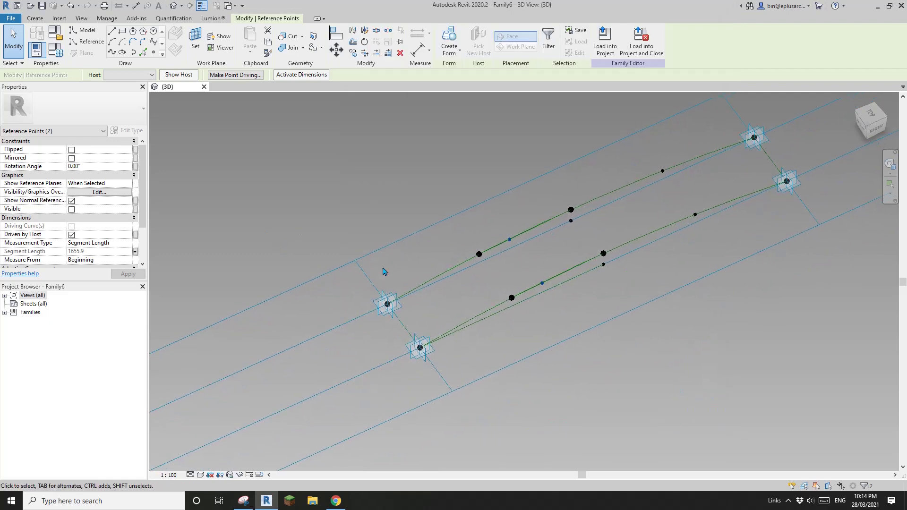
pyautogui.press('d')
pyautogui.moveTo(384, 272); pyautogui.dragTo(354, 261, button='middle')
pyautogui.press('i')
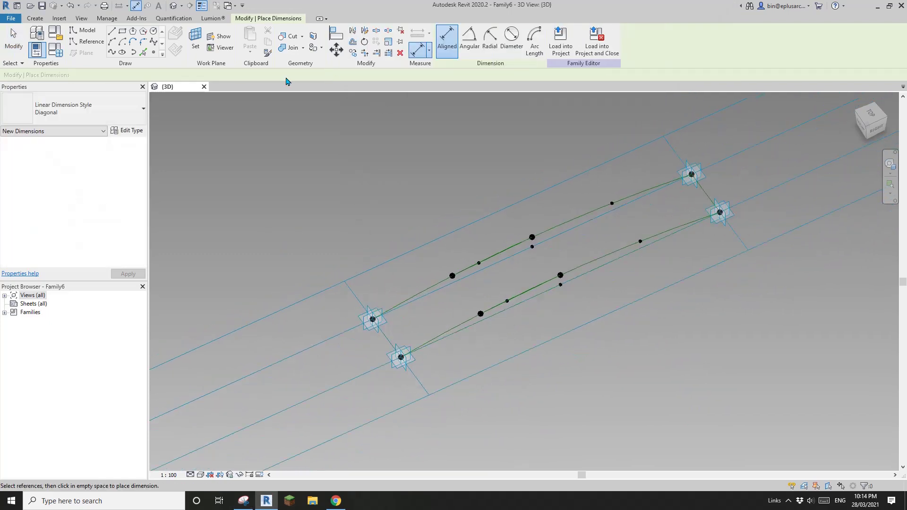
pyautogui.press('Escape')
# - Set the work plane on the panel's near end edge and add an aligned dimension between its two corner points
pyautogui.moveTo(360, 210)
pyautogui.mouseDown(button='middle')
pyautogui.moveTo(356, 202)
pyautogui.moveTo(351, 210)
pyautogui.mouseUp(button='middle')
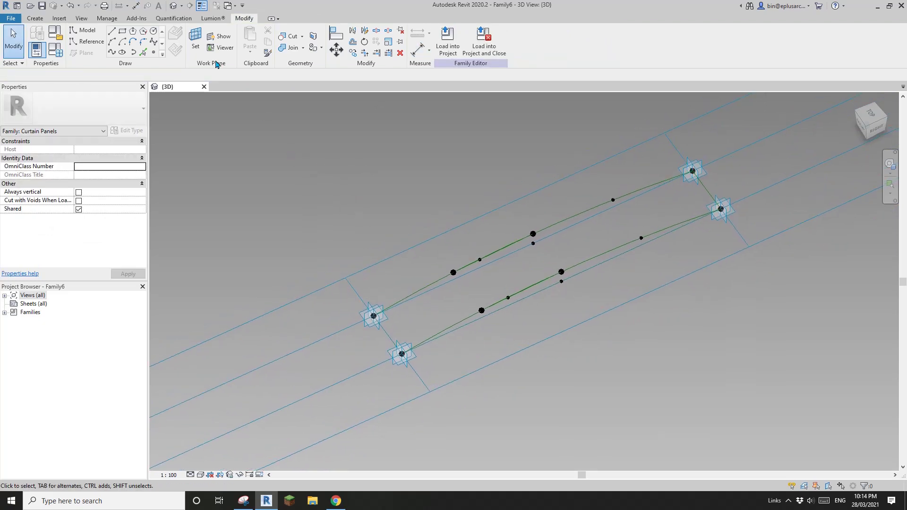
pyautogui.click(195, 40)
pyautogui.scroll(2, 385, 361)
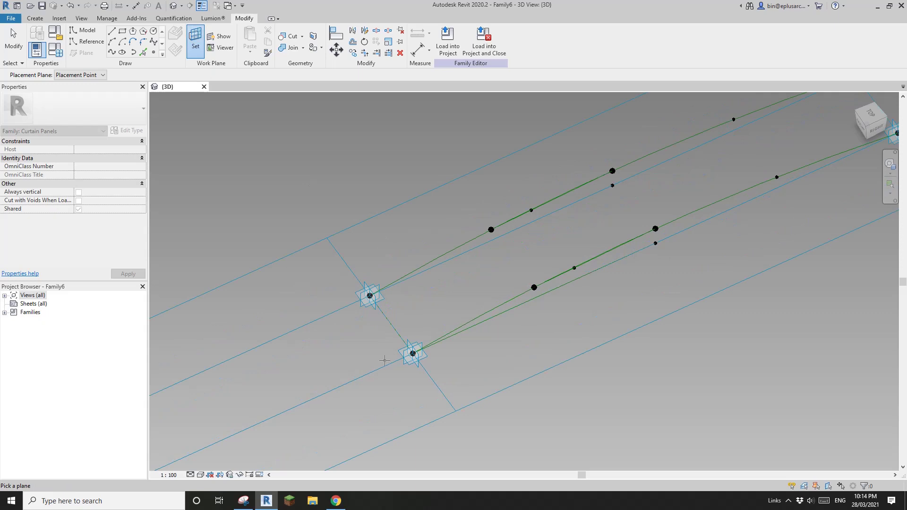
pyautogui.click(392, 322)
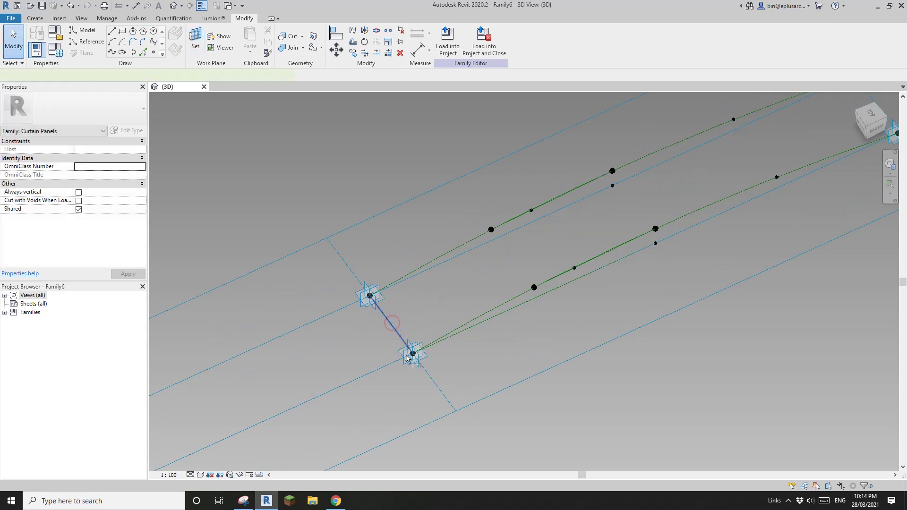
pyautogui.press('d')
pyautogui.press('i')
pyautogui.click(370, 296)
pyautogui.click(412, 354)
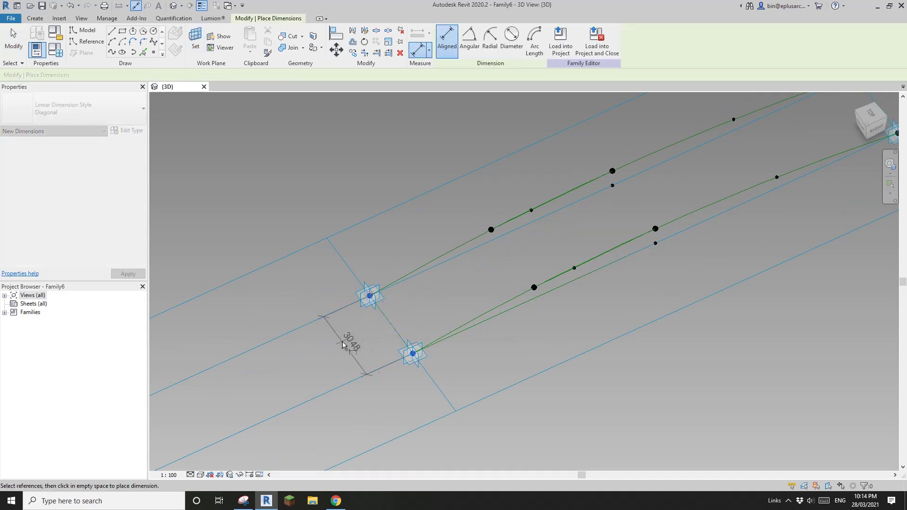
pyautogui.click(346, 345)
pyautogui.press('Escape')
pyautogui.press('Escape')
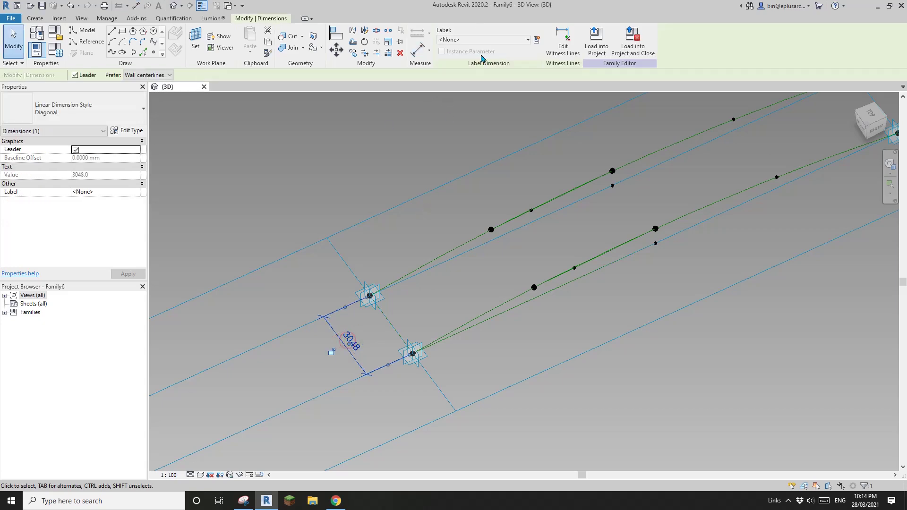
# - Label the near end dimension with a new instance parameter named W1
pyautogui.click(536, 39)
pyautogui.write('W1')
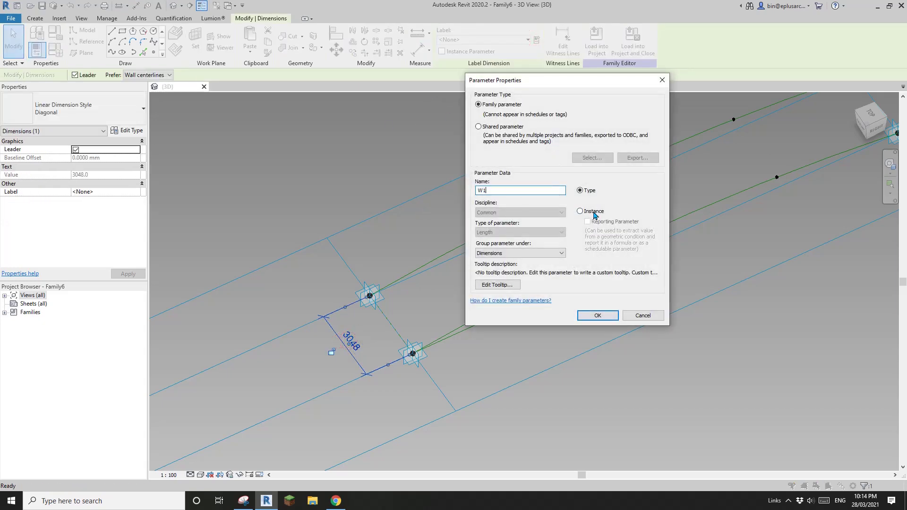
pyautogui.click(595, 214)
pyautogui.click(606, 316)
# - Set the work plane on the panel's far end edge and add an aligned dimension between its two corner points
pyautogui.scroll(-2, 472, 296)
pyautogui.moveTo(473, 296); pyautogui.dragTo(291, 353, button='middle')
pyautogui.scroll(2, 527, 263)
pyautogui.moveTo(526, 263); pyautogui.dragTo(524, 281, button='middle')
pyautogui.click(196, 42)
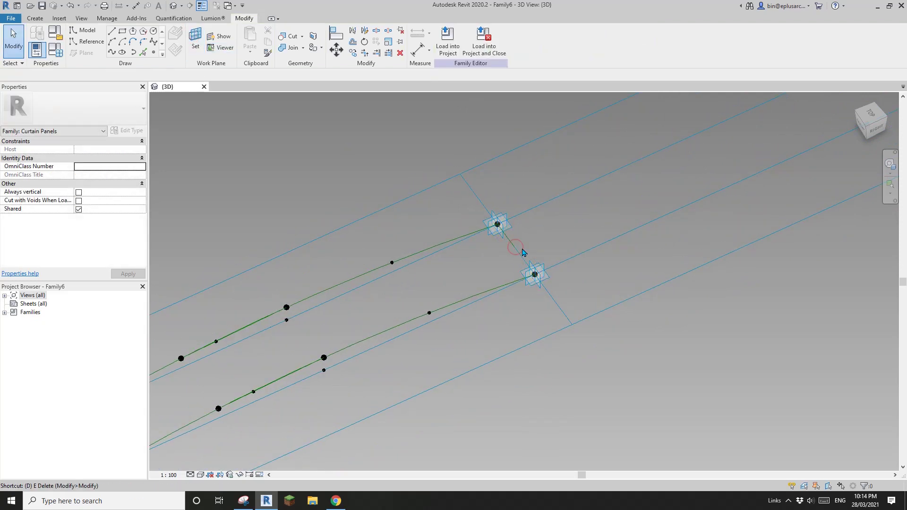
pyautogui.press('d')
pyautogui.press('i')
pyautogui.click(531, 271)
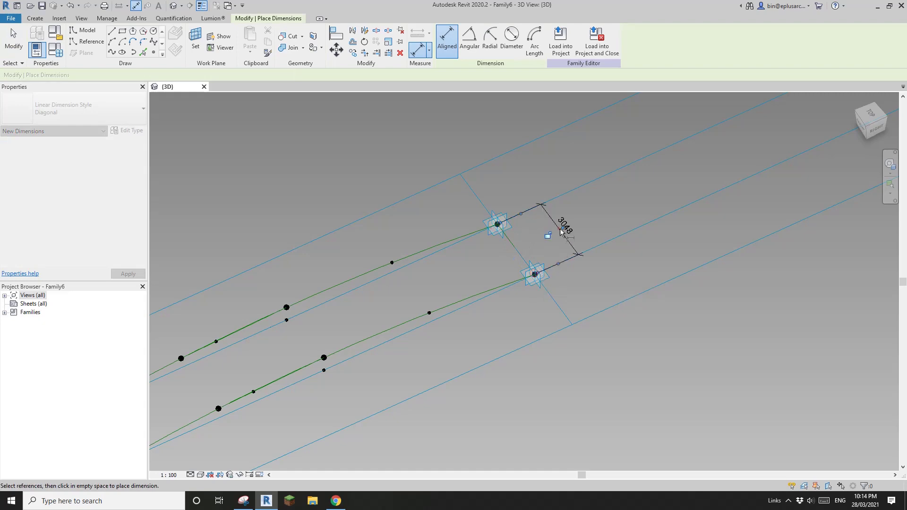
pyautogui.click(549, 236)
pyautogui.press('Escape')
# - Label the far end dimension with a new instance reporting parameter named W2
pyautogui.click(538, 41)
pyautogui.write('W2')
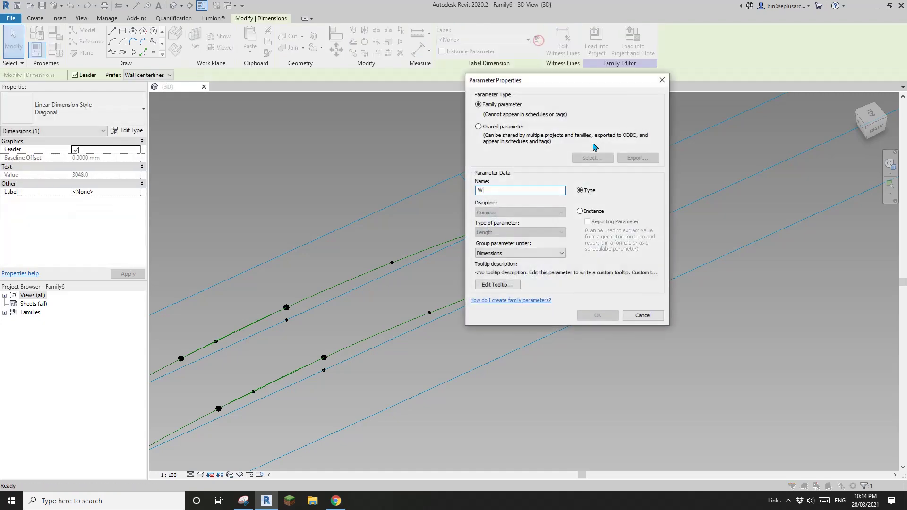
pyautogui.click(589, 210)
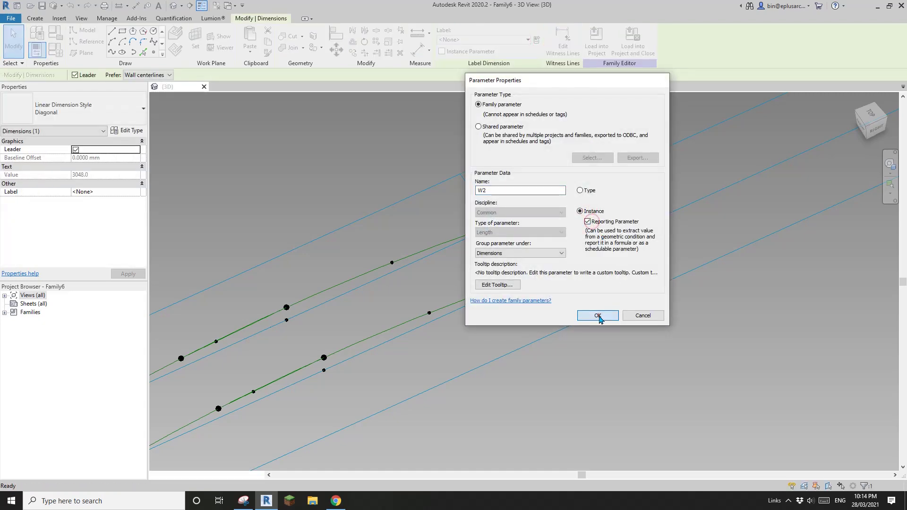
pyautogui.click(598, 315)
pyautogui.scroll(-1, 402, 347)
pyautogui.moveTo(402, 348); pyautogui.dragTo(567, 290, button='middle')
pyautogui.click(313, 371)
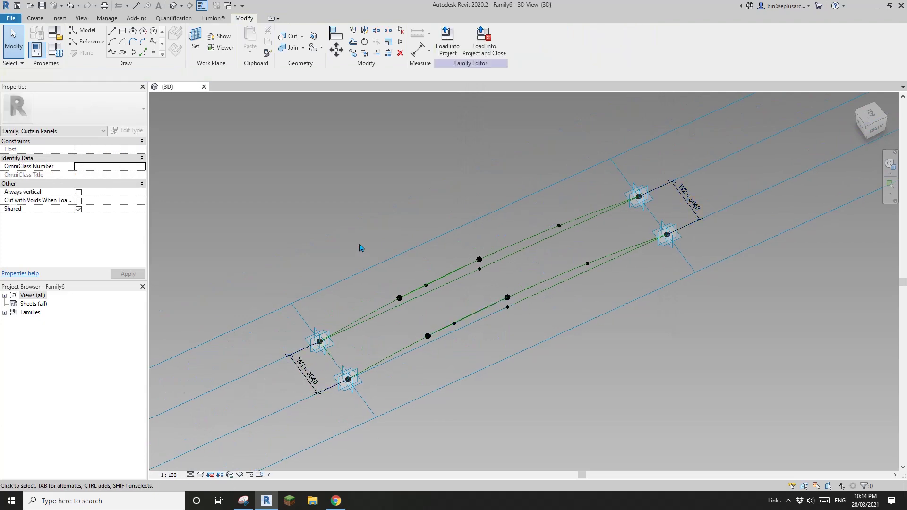
# - Set the OFS1 parameter's formula to (W1+W2)/2 in the family types and apply it
pyautogui.moveTo(363, 246); pyautogui.dragTo(496, 224, button='middle')
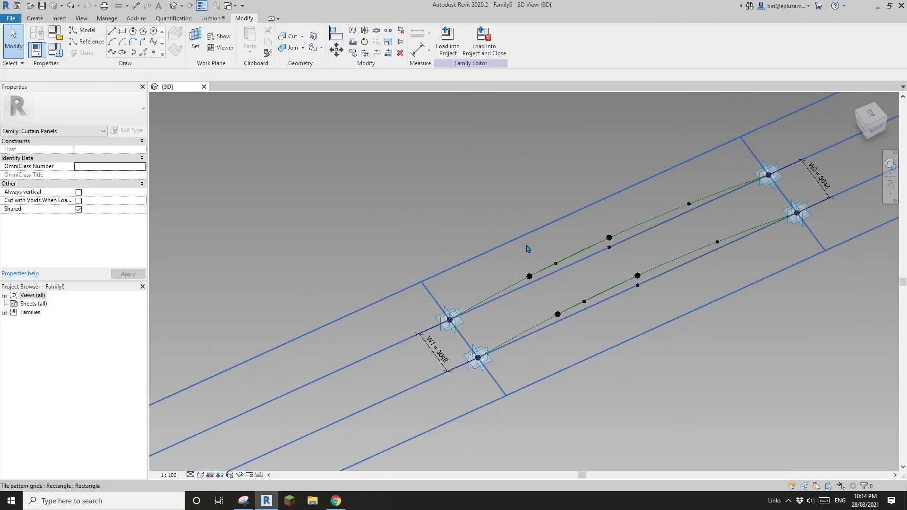
pyautogui.click(65, 56)
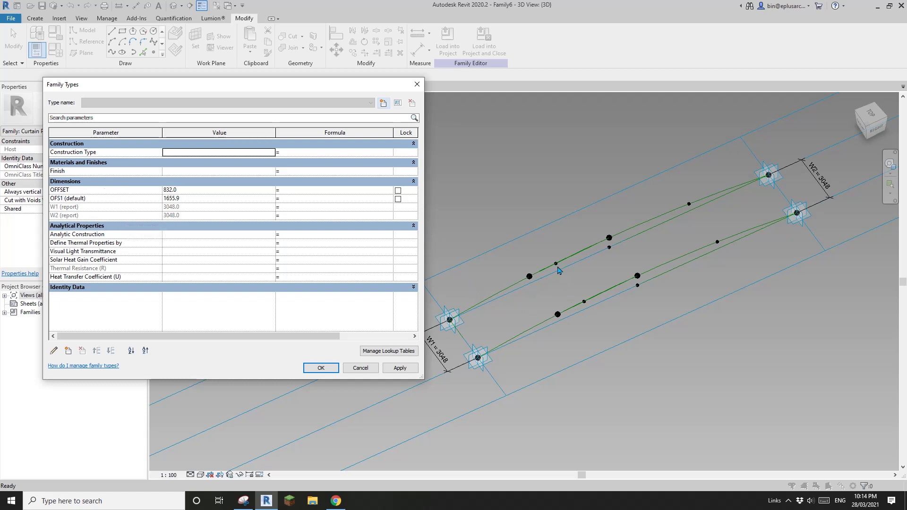
pyautogui.click(295, 200)
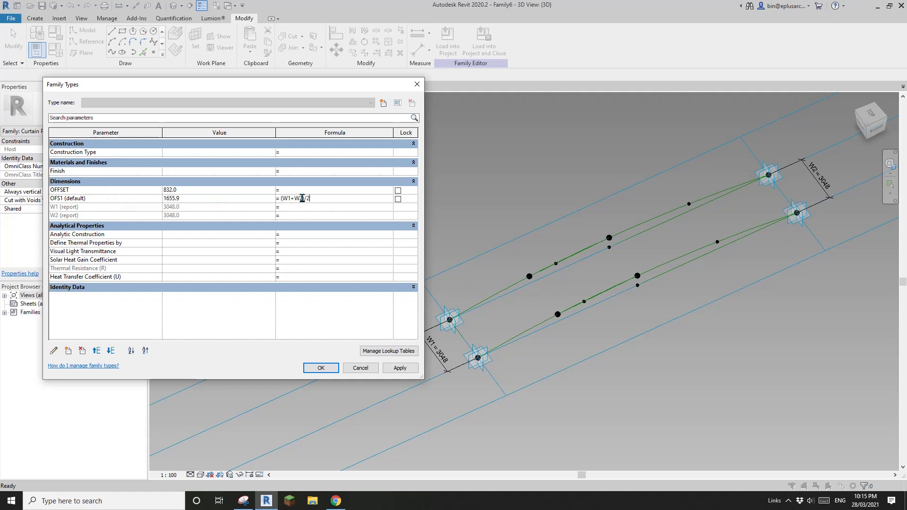
pyautogui.click(320, 206)
pyautogui.click(403, 369)
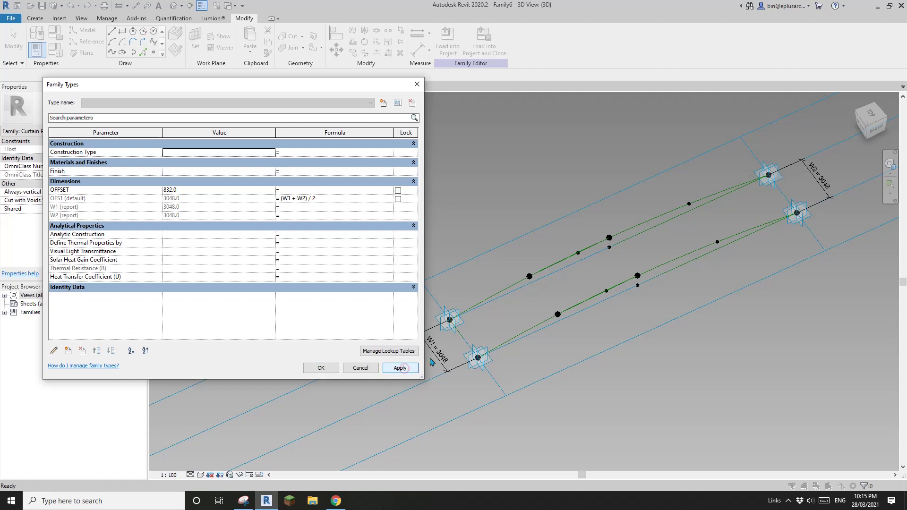
pyautogui.click(322, 368)
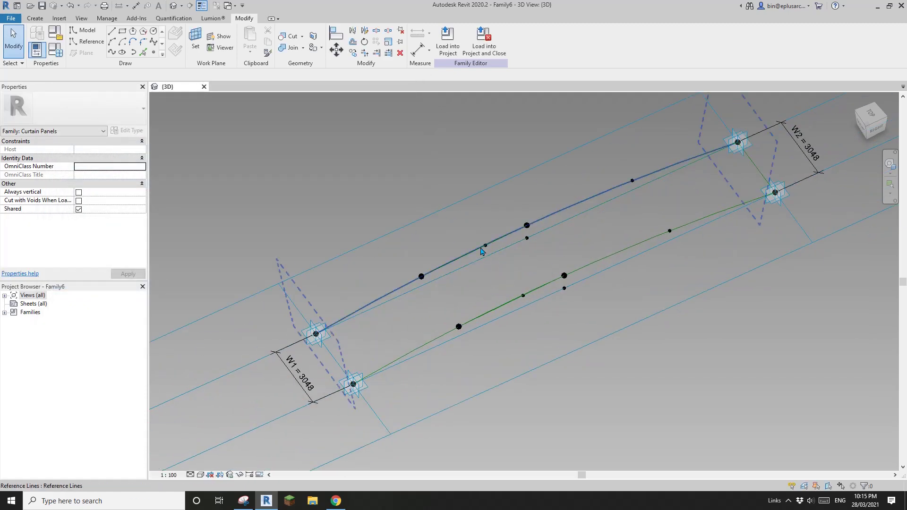
# - Connect the two OFS1 points on the opposite long edges with a spline through points and make it a reference line
pyautogui.click(484, 246)
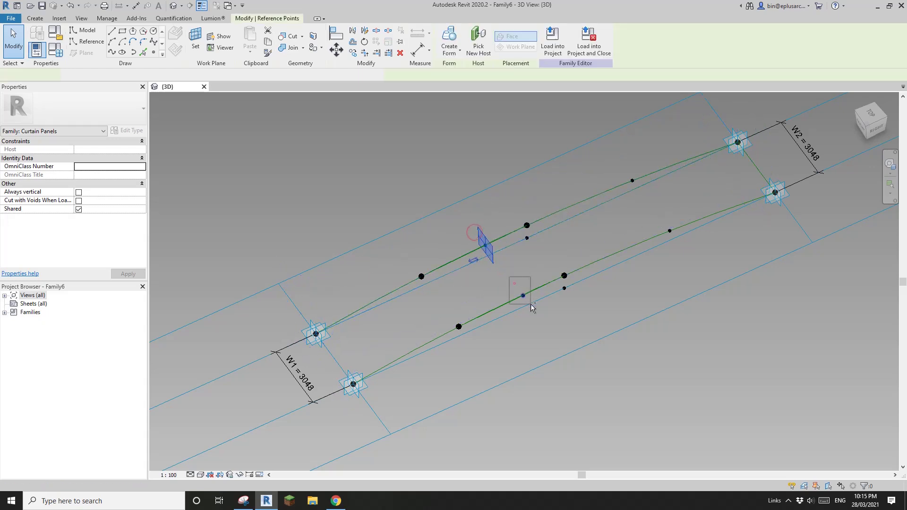
pyautogui.click(112, 52)
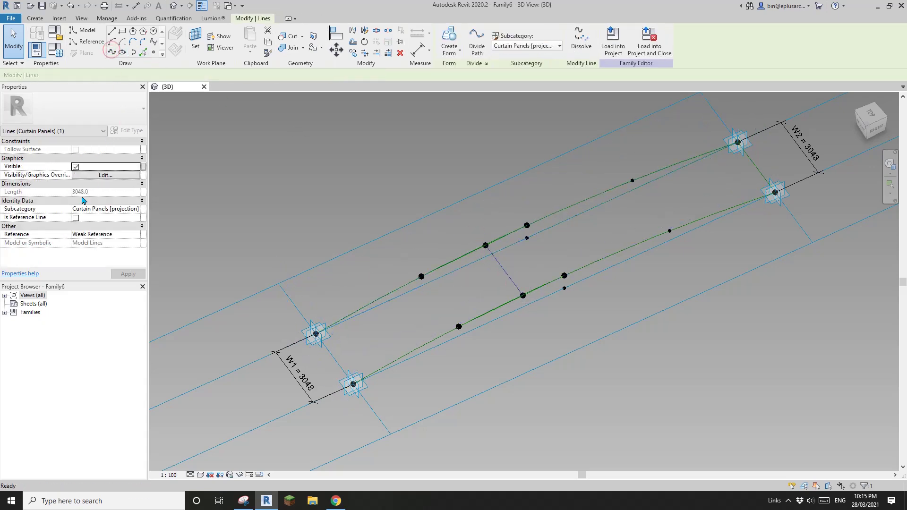
pyautogui.click(76, 218)
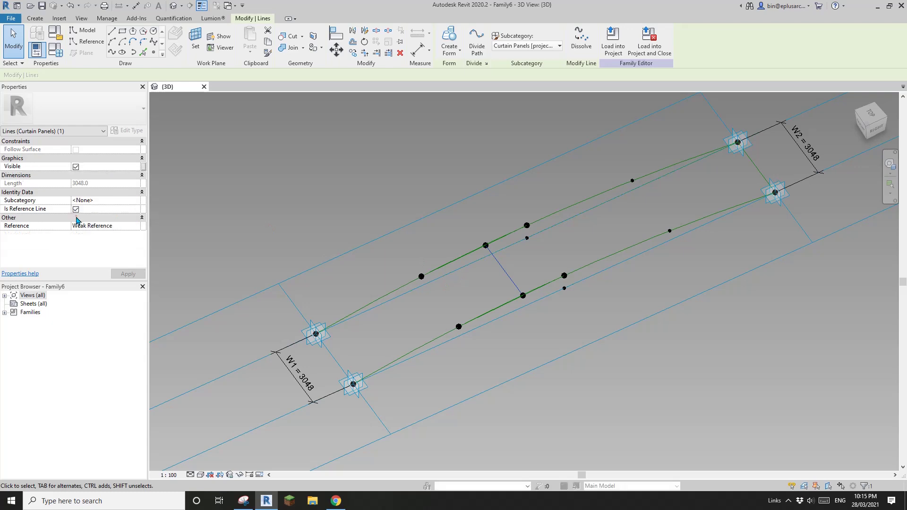
# - Place a reference point at the midpoint of the cross reference line between the two OFS1 points
pyautogui.click(155, 53)
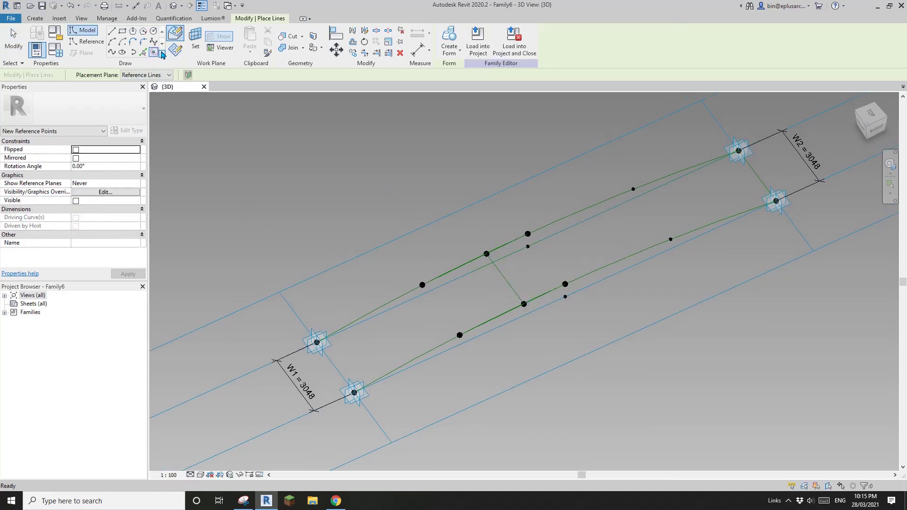
pyautogui.click(506, 279)
pyautogui.press('Escape')
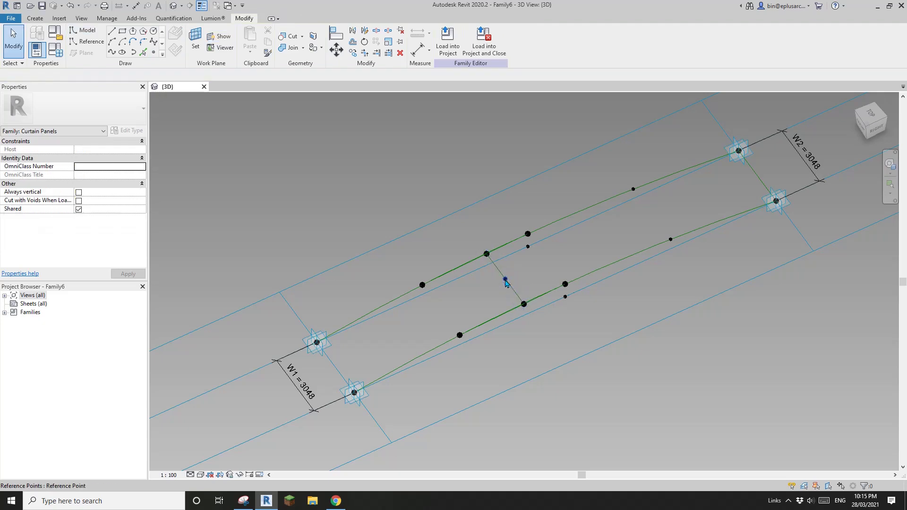
pyautogui.click(505, 281)
pyautogui.scroll(-1, 505, 281)
pyautogui.keyDown('shift'); pyautogui.moveTo(505, 280); pyautogui.dragTo(602, 340, button='middle'); pyautogui.keyUp('shift')
pyautogui.press('Escape')
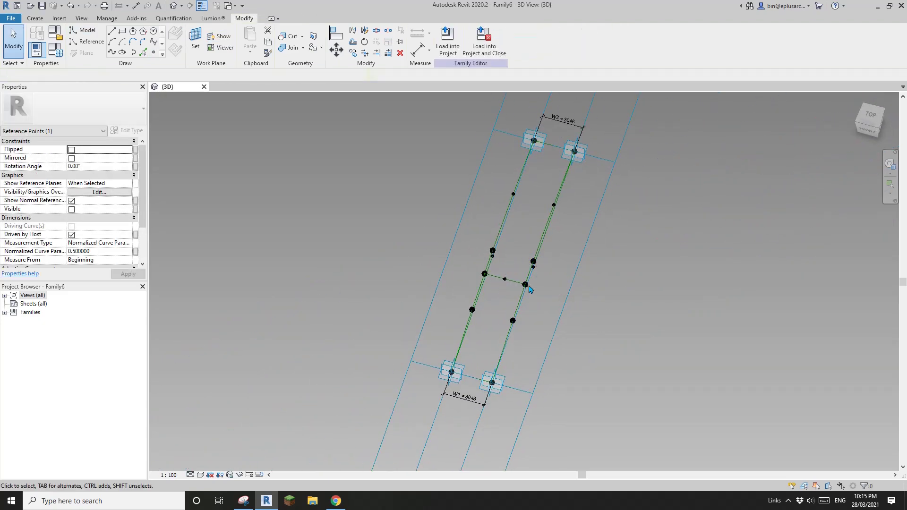
pyautogui.keyDown('shift'); pyautogui.moveTo(529, 289); pyautogui.dragTo(517, 289, button='middle'); pyautogui.keyUp('shift')
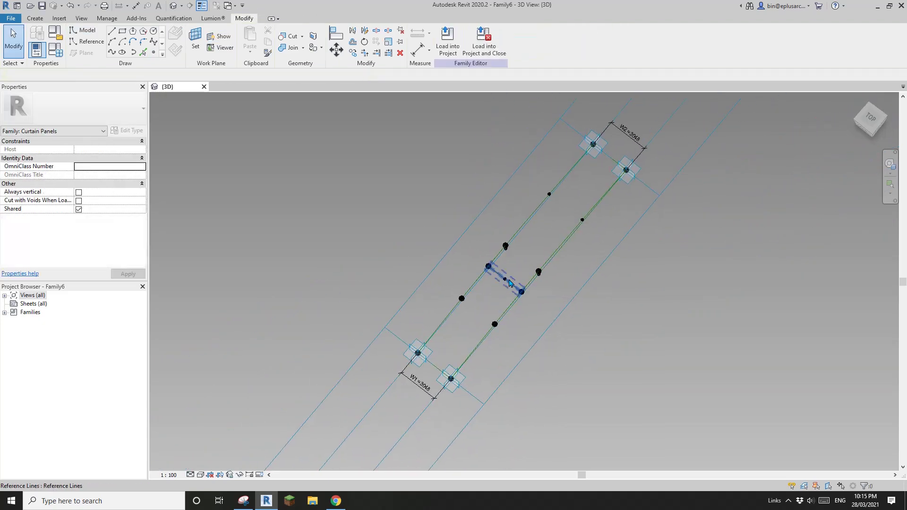
# - Switch to the annotated shell image in Snipping Tool, choose the red pen for marking it, and return to Revit
pyautogui.click(244, 501)
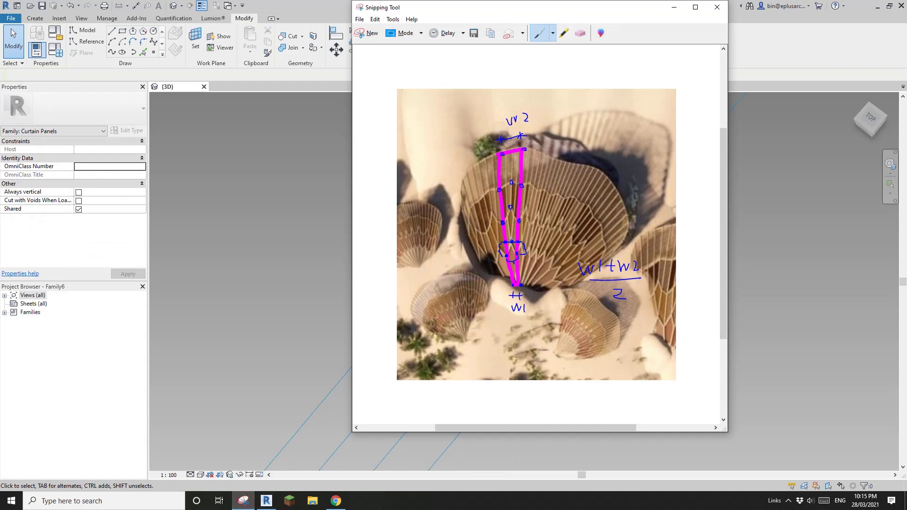
pyautogui.click(552, 40)
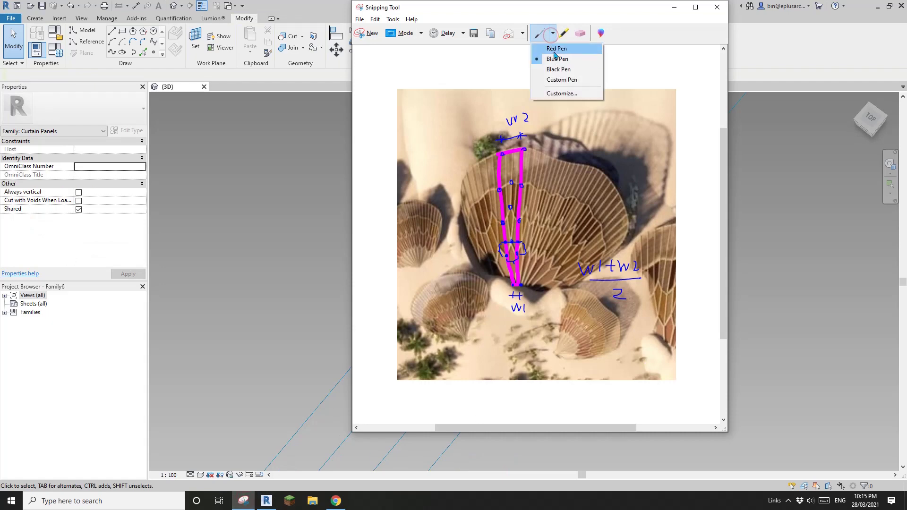
pyautogui.click(555, 50)
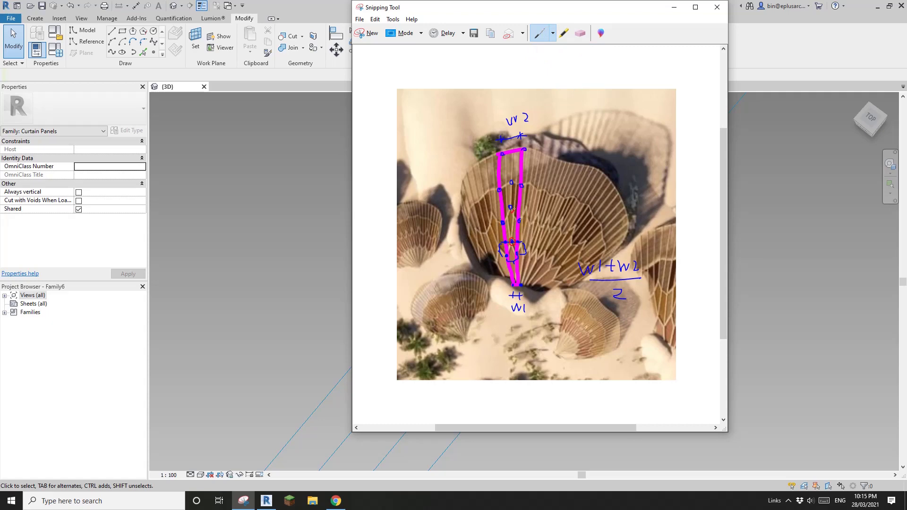
pyautogui.click(286, 246)
# - Connect the middle point to the far interior curve point on each long edge with a spline and make both reference lines
pyautogui.moveTo(451, 251); pyautogui.dragTo(504, 269, button='middle')
pyautogui.scroll(2, 504, 269)
pyautogui.click(450, 239)
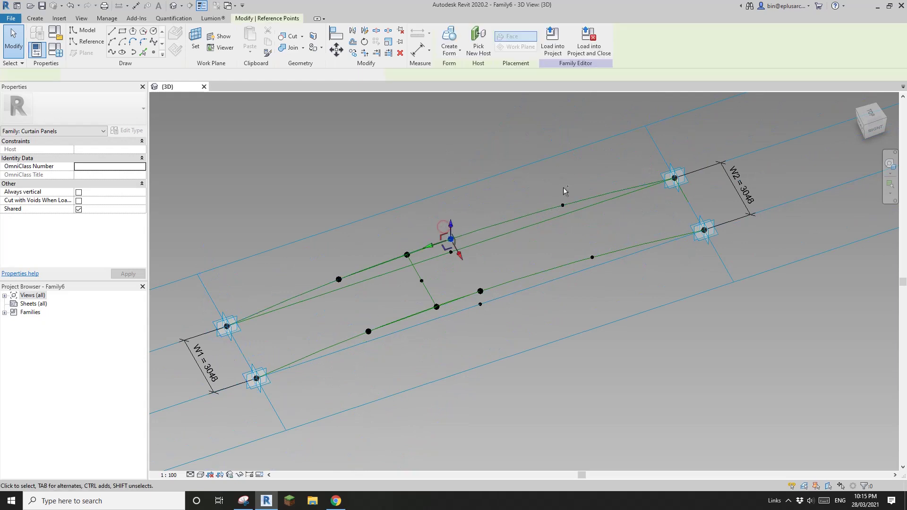
pyautogui.click(112, 52)
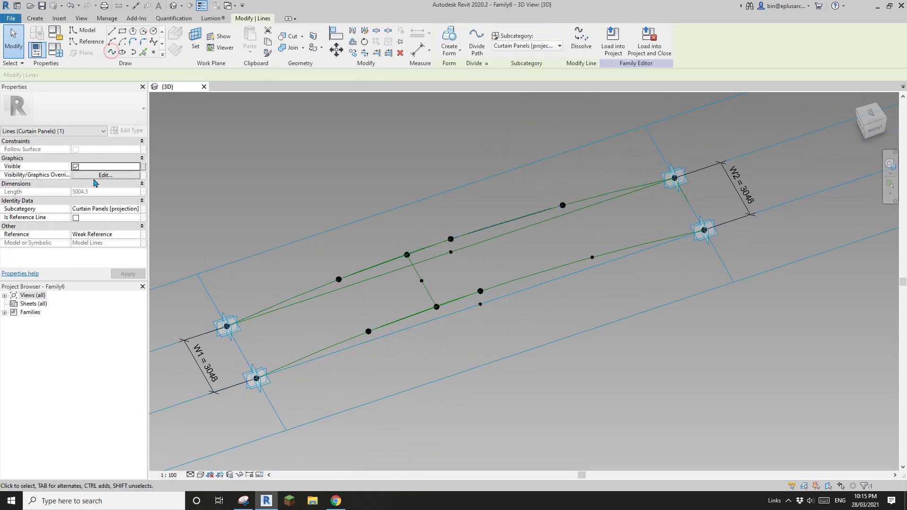
pyautogui.click(592, 258)
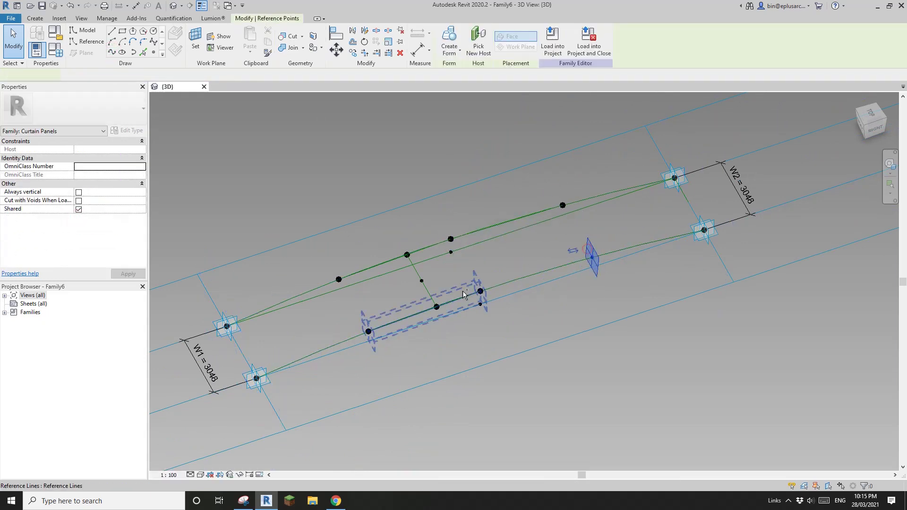
pyautogui.keyDown('ctrl'); pyautogui.moveTo(465, 277); pyautogui.dragTo(494, 301); pyautogui.keyUp('ctrl')
pyautogui.click(122, 52)
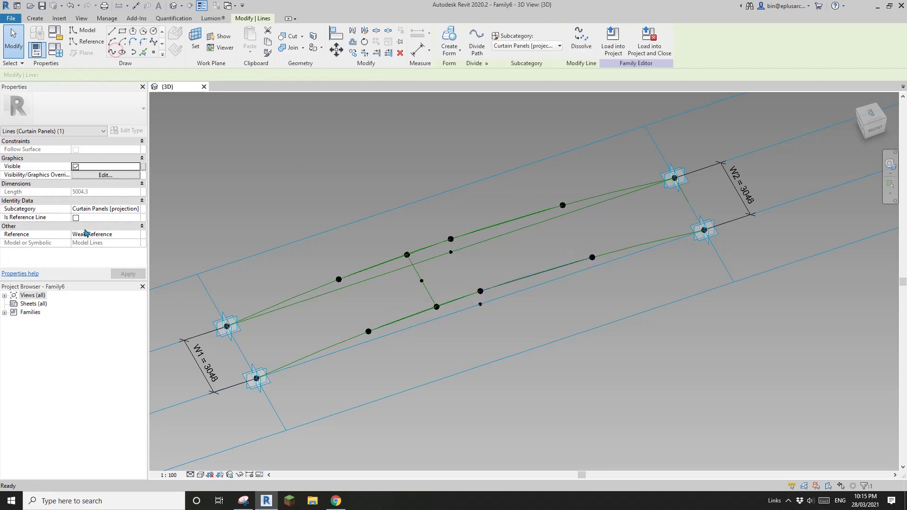
pyautogui.click(364, 166)
# - Place one reference point on each of the two new reference lines beyond the panel's middle
pyautogui.click(153, 52)
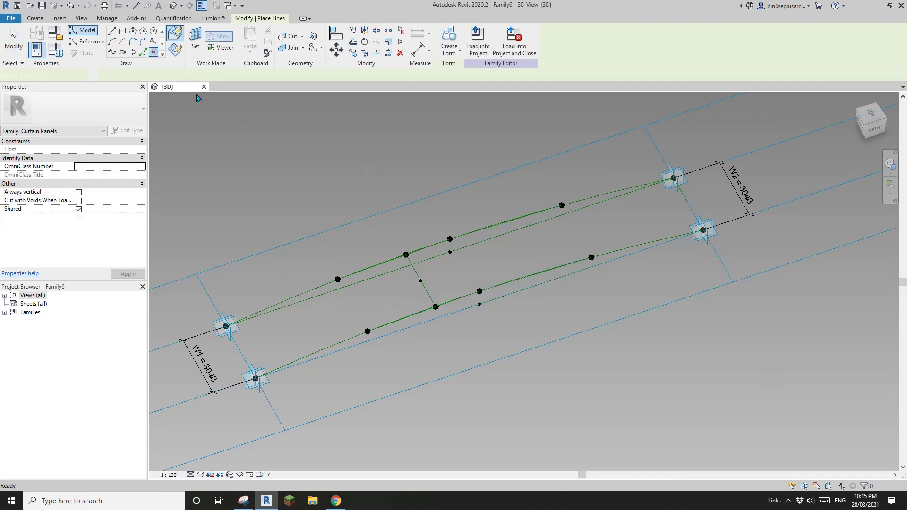
pyautogui.scroll(2, 444, 197)
pyautogui.moveTo(449, 190); pyautogui.dragTo(388, 207, button='middle')
pyautogui.scroll(5, 439, 263)
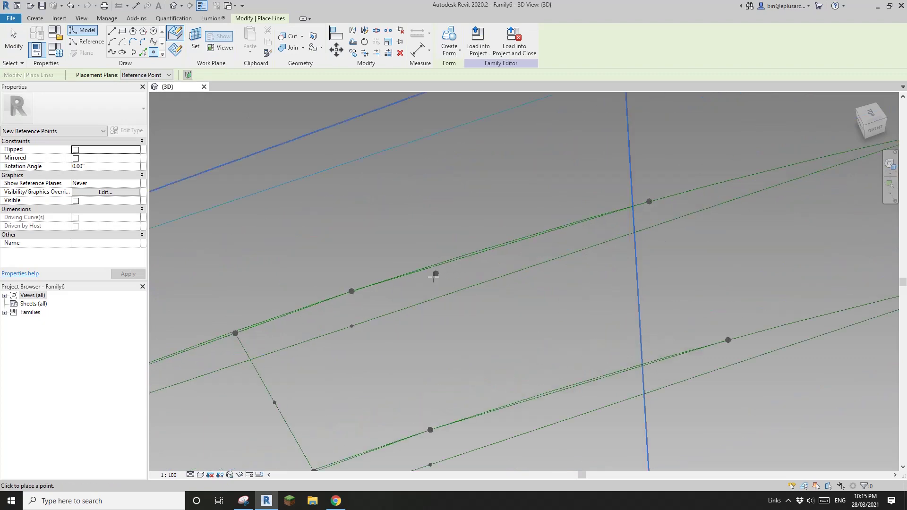
pyautogui.click(441, 261)
pyautogui.moveTo(481, 337); pyautogui.dragTo(481, 169, button='middle')
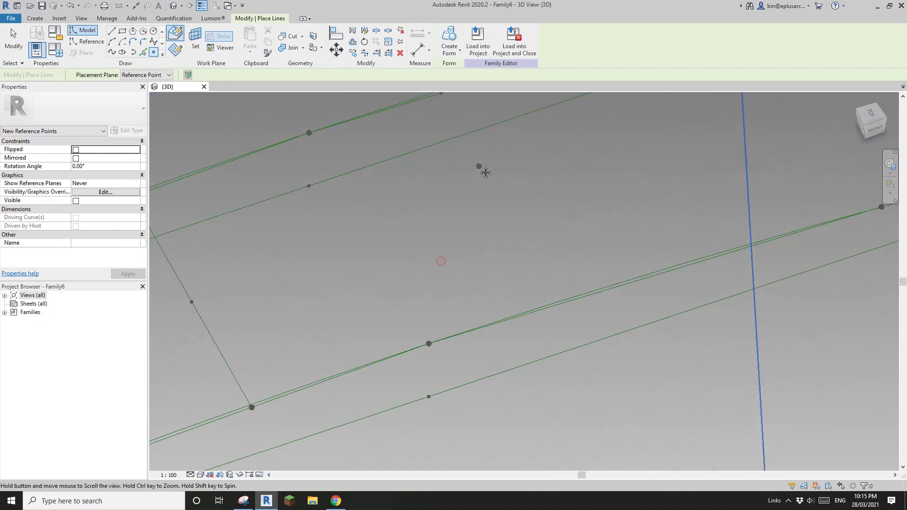
pyautogui.click(524, 315)
pyautogui.scroll(-2, 487, 343)
pyautogui.press('Escape')
pyautogui.press('Escape')
# - Set both new points to Segment Length measurement and link their segment length to a new instance parameter named OFS2
pyautogui.moveTo(438, 151); pyautogui.dragTo(482, 203)
pyautogui.keyDown('ctrl'); pyautogui.moveTo(498, 297); pyautogui.dragTo(531, 337); pyautogui.keyUp('ctrl')
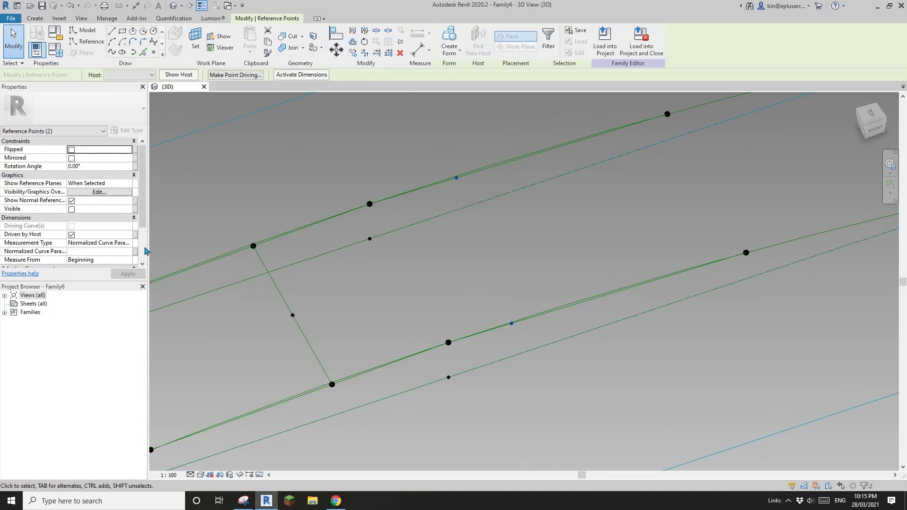
pyautogui.click(128, 246)
pyautogui.click(84, 263)
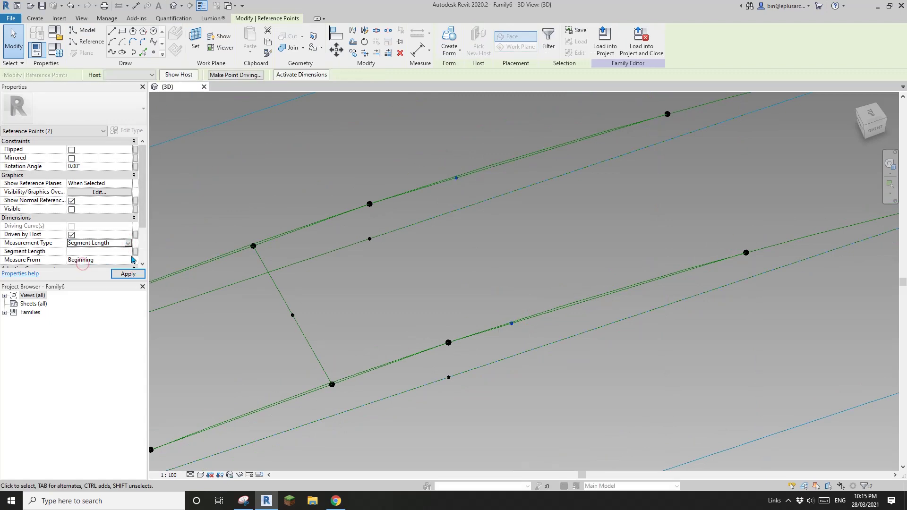
pyautogui.click(136, 252)
pyautogui.click(278, 274)
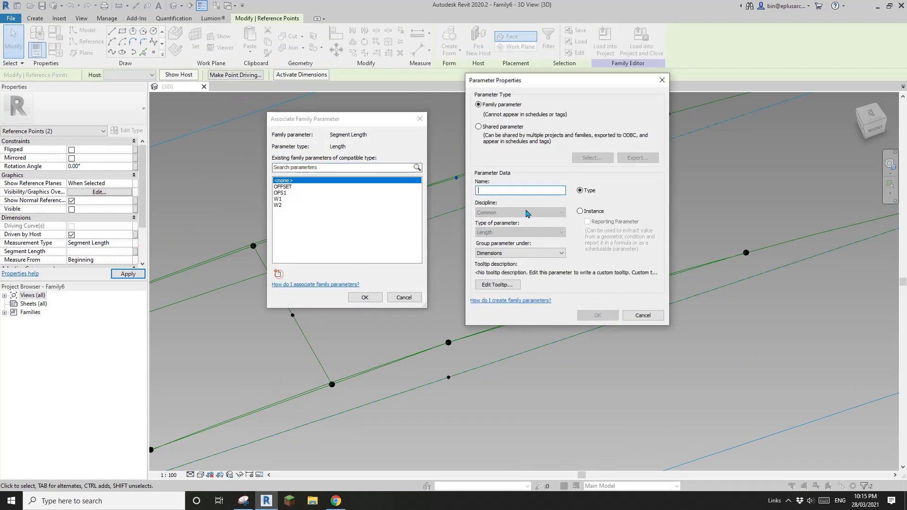
pyautogui.write('OFS2')
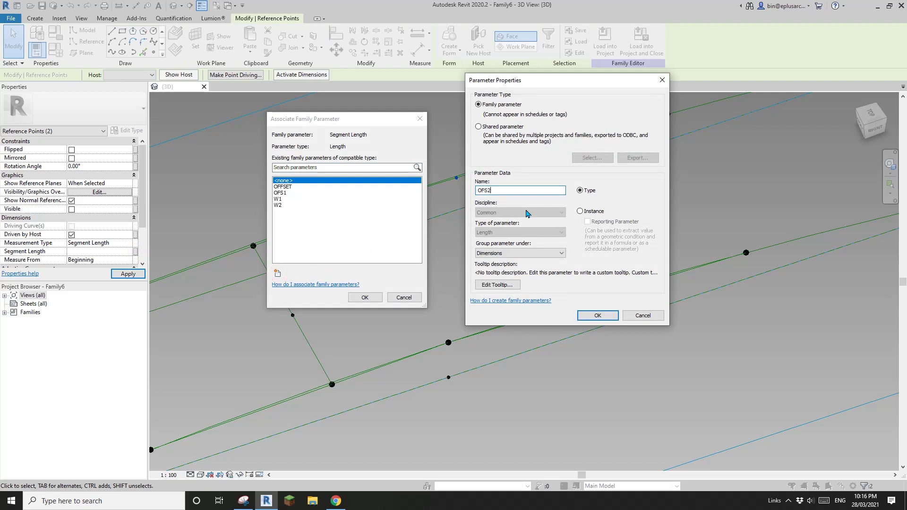
pyautogui.click(598, 316)
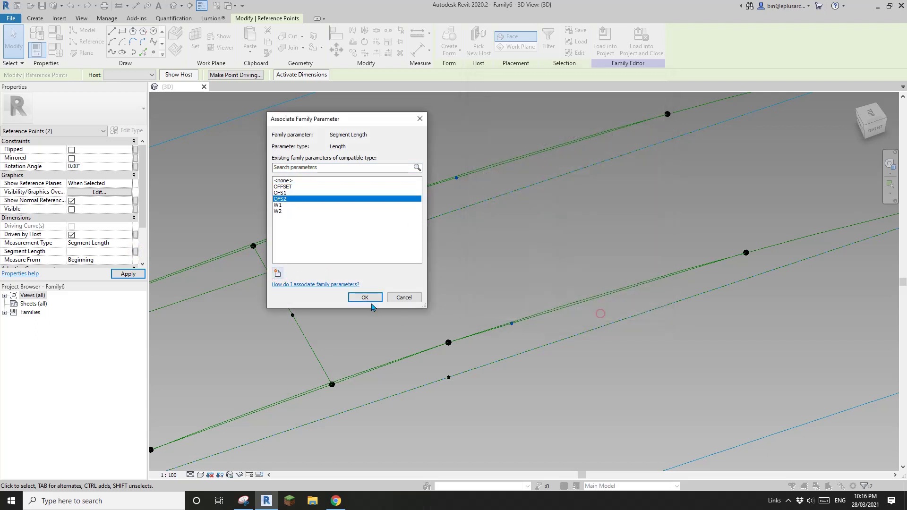
pyautogui.click(365, 297)
# - Copy the OFS1 formula (W1 + W2) / 2 to the OFS2 parameter in the family types and apply it
pyautogui.click(57, 55)
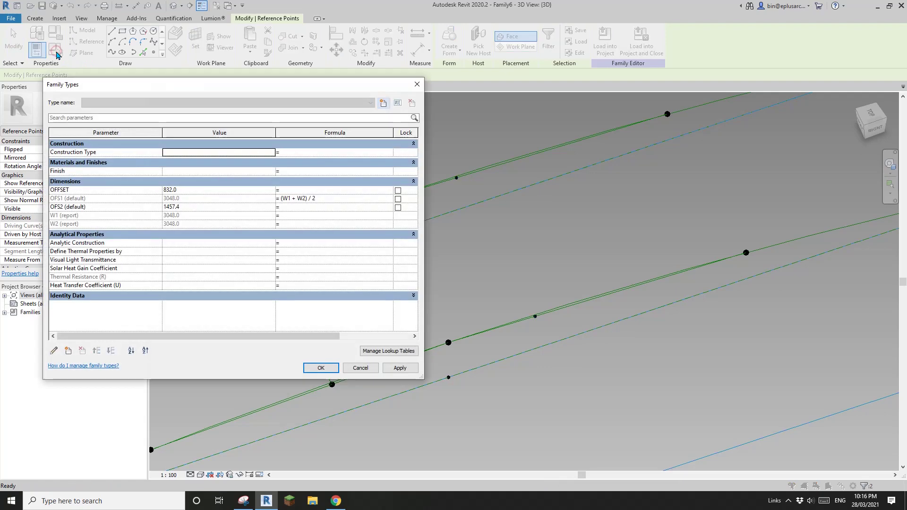
pyautogui.click(332, 199)
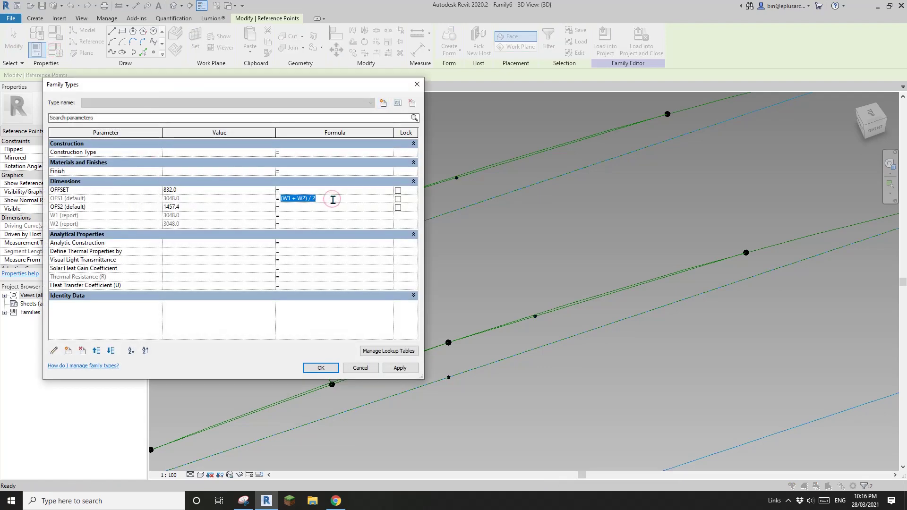
pyautogui.click(330, 208)
pyautogui.click(402, 369)
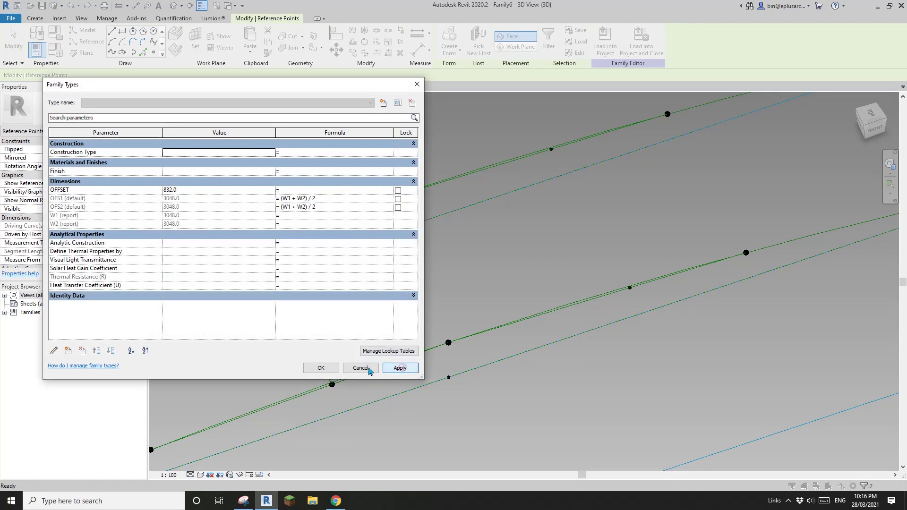
pyautogui.click(321, 368)
# - Connect the two OFS2 points with a cross reference line and place a reference point at its midpoint
pyautogui.moveTo(472, 214); pyautogui.dragTo(543, 371)
pyautogui.click(113, 52)
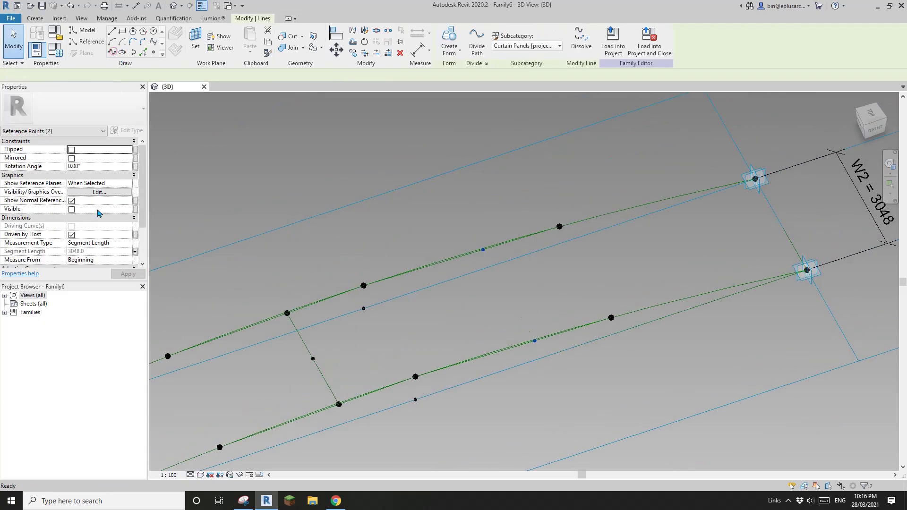
pyautogui.click(153, 52)
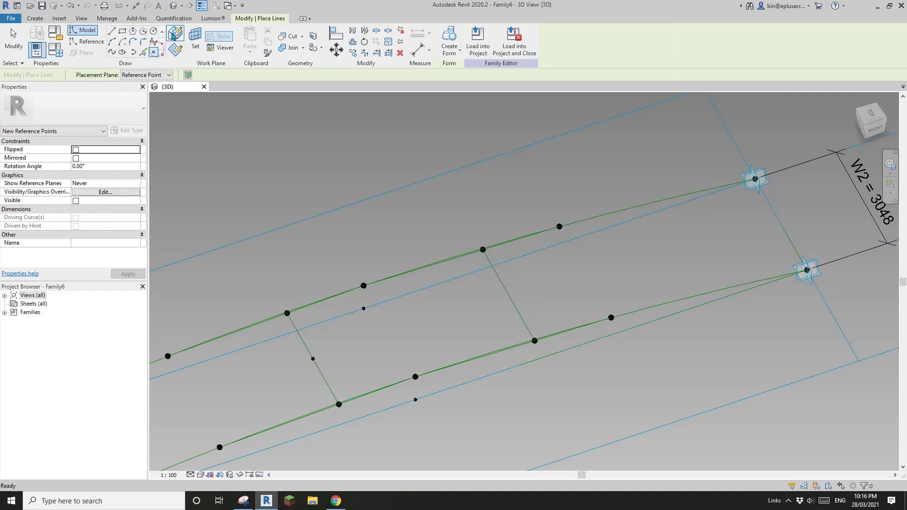
pyautogui.click(509, 295)
pyautogui.scroll(-4, 507, 293)
pyautogui.press('Escape')
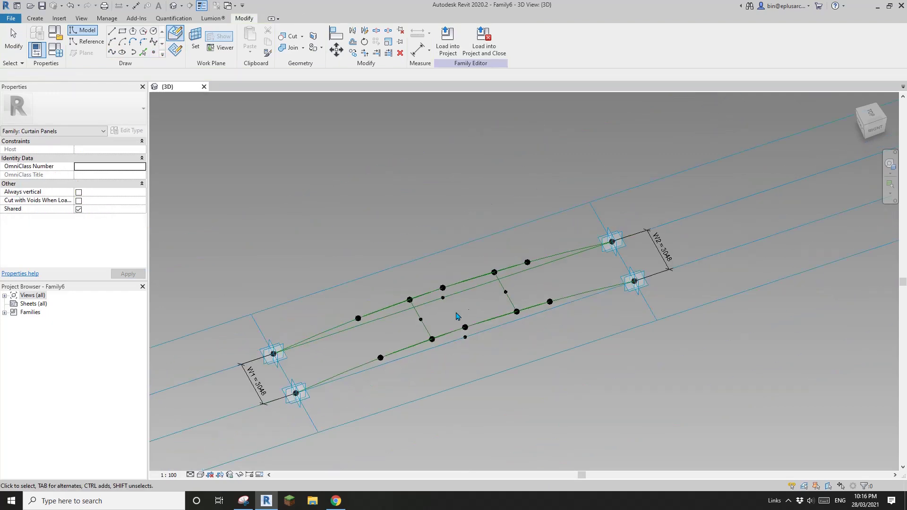
# - Check the remaining marked point locations on the annotated shell image in Snipping Tool and return to Revit
pyautogui.keyDown('shift'); pyautogui.moveTo(457, 317); pyautogui.dragTo(490, 271, button='middle'); pyautogui.keyUp('shift')
pyautogui.click(250, 501)
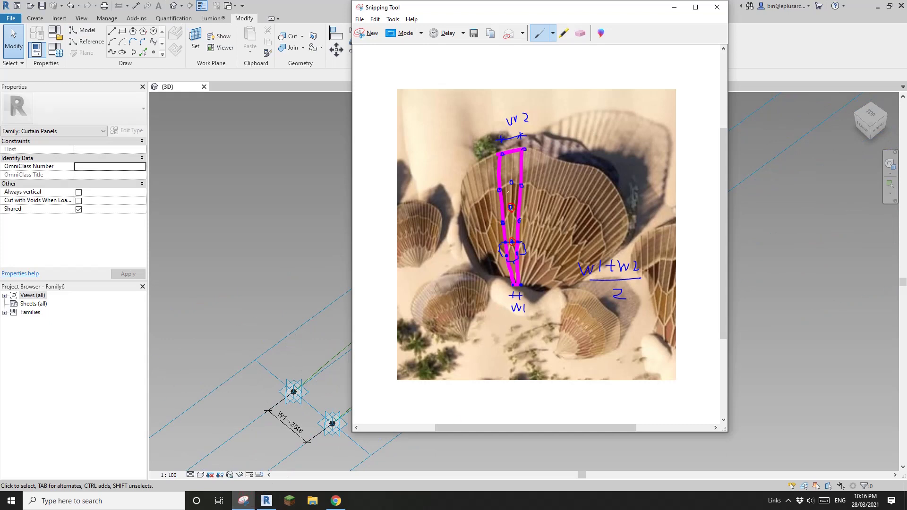
pyautogui.click(282, 204)
# - Connect the last edge point on the upper side to the upper W2 corner point and make the connection a reference line
pyautogui.moveTo(535, 239); pyautogui.dragTo(526, 265, button='middle')
pyautogui.scroll(2, 525, 265)
pyautogui.moveTo(441, 262); pyautogui.dragTo(529, 273)
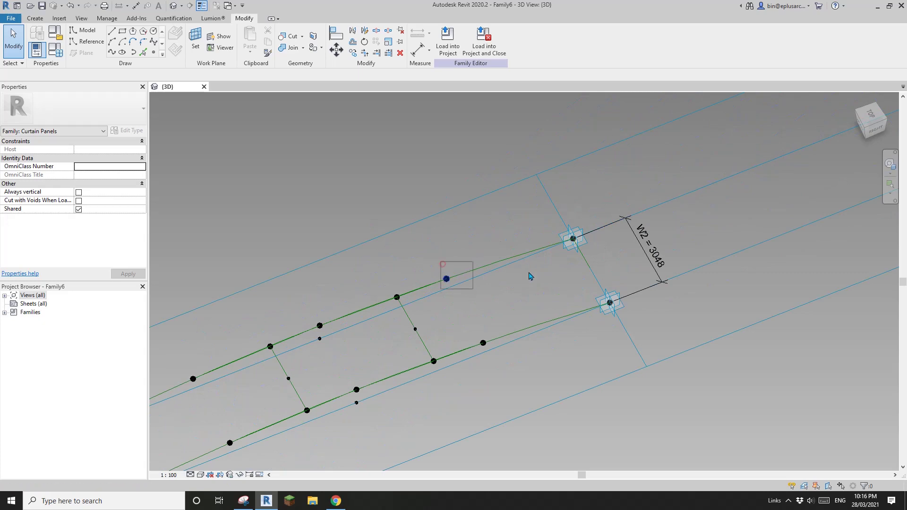
pyautogui.keyDown('ctrl'); pyautogui.click(573, 239); pyautogui.keyUp('ctrl')
pyautogui.click(111, 52)
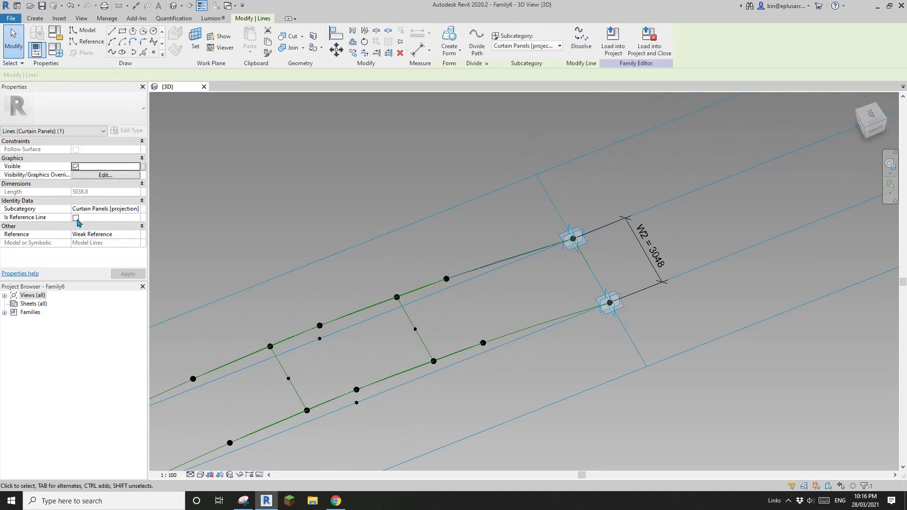
pyautogui.click(76, 218)
# - Connect the last edge point on the lower side to the lower W2 corner point and convert that line to a reference line
pyautogui.scroll(2, 669, 295)
pyautogui.click(597, 310)
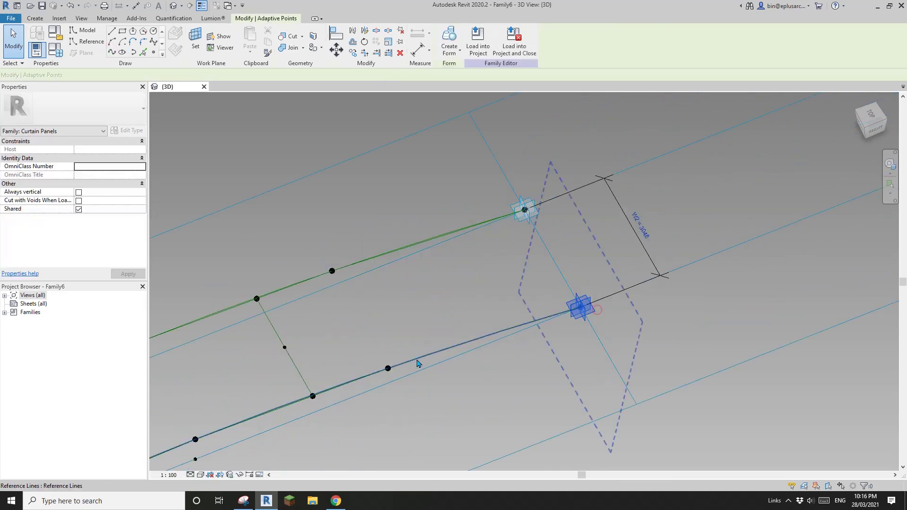
pyautogui.keyDown('ctrl'); pyautogui.click(388, 368); pyautogui.keyUp('ctrl')
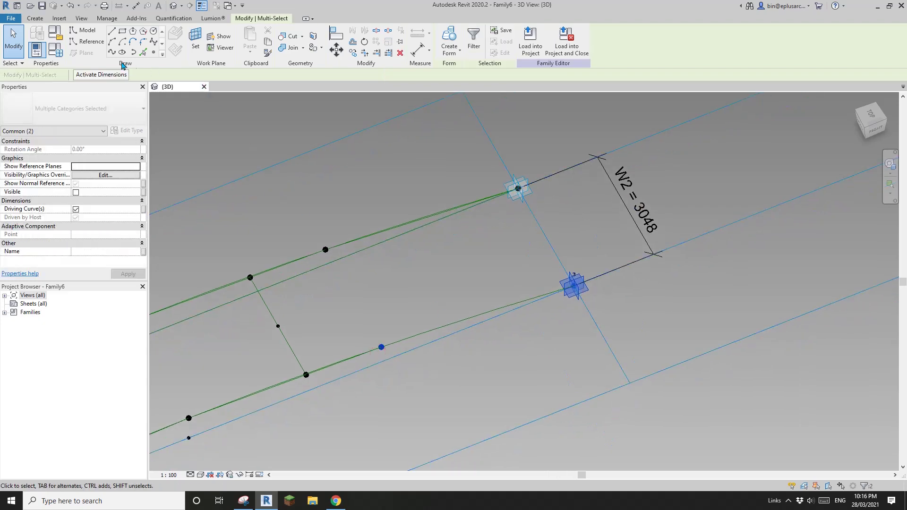
pyautogui.click(112, 51)
pyautogui.keyDown('shift'); pyautogui.moveTo(490, 276); pyautogui.dragTo(474, 239, button='middle'); pyautogui.keyUp('shift')
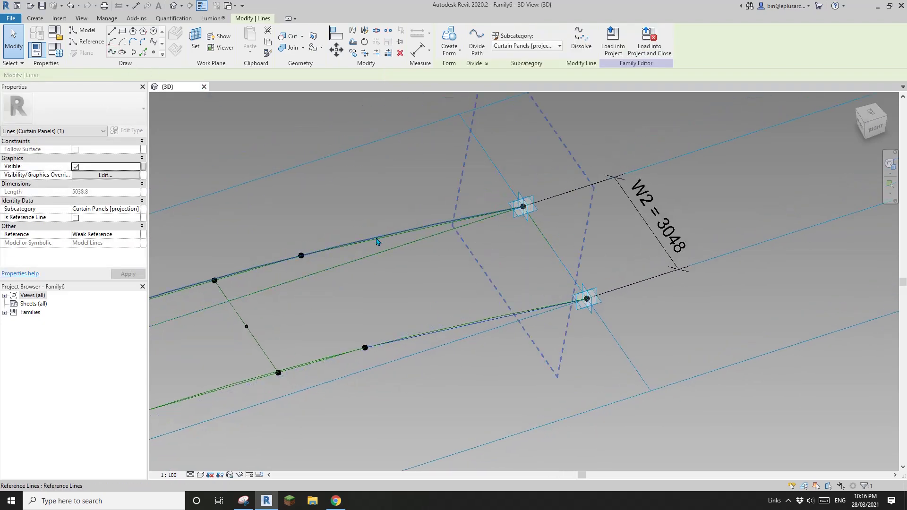
pyautogui.scroll(2, 461, 289)
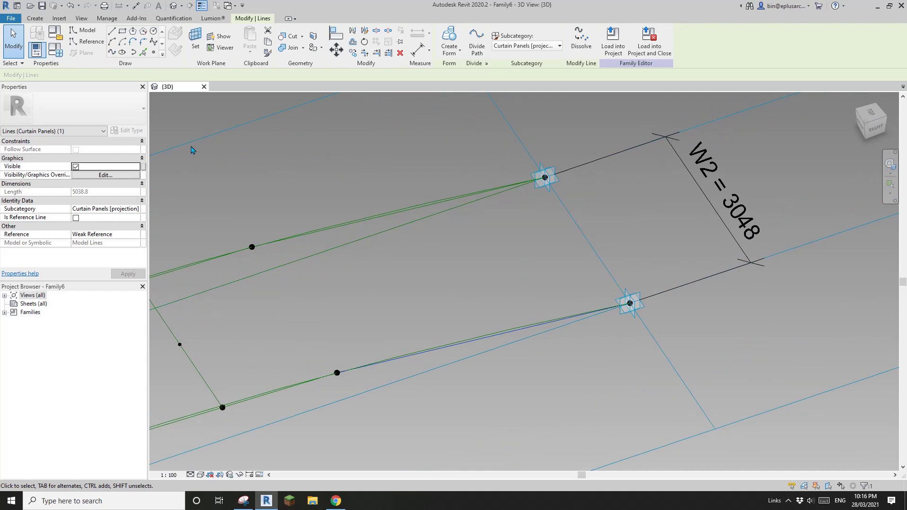
pyautogui.click(75, 218)
pyautogui.moveTo(461, 280); pyautogui.dragTo(492, 296, button='middle')
pyautogui.press('Escape')
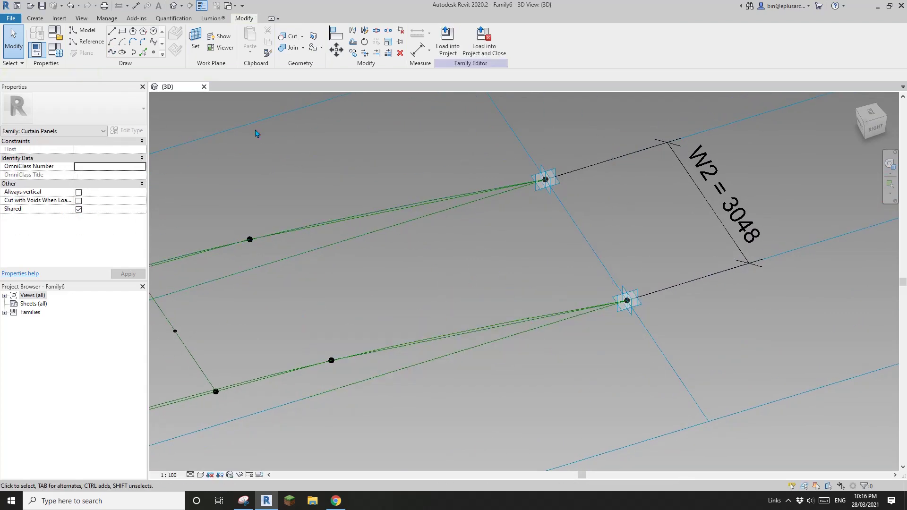
# - Place one reference point on each of the two new reference lines at the W2 end of the panel
pyautogui.moveTo(338, 208); pyautogui.dragTo(393, 232, button='middle')
pyautogui.click(154, 52)
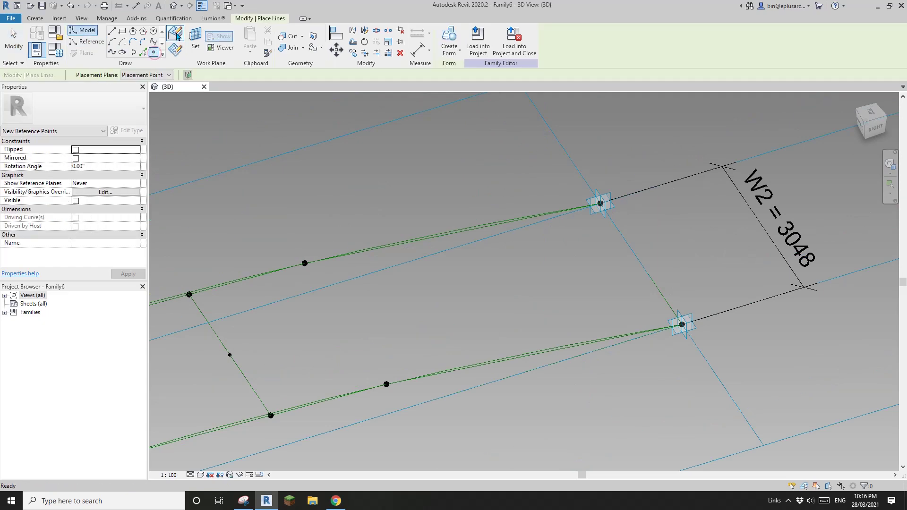
pyautogui.scroll(1, 348, 210)
pyautogui.click(421, 254)
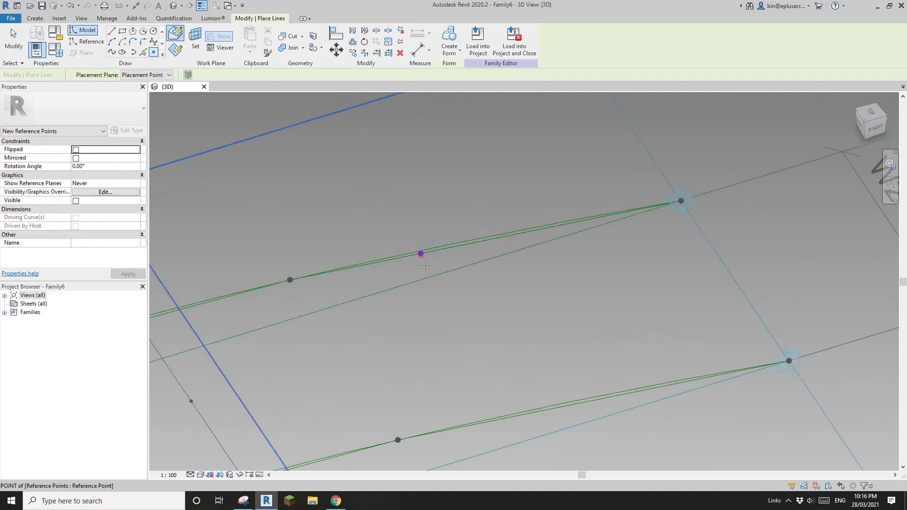
pyautogui.moveTo(463, 330); pyautogui.dragTo(463, 259, button='middle')
pyautogui.scroll(1, 518, 360)
pyautogui.click(531, 341)
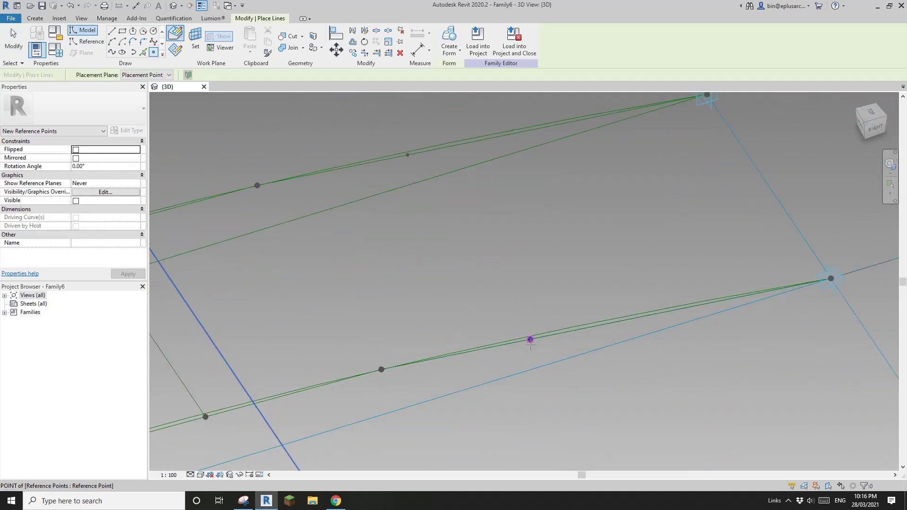
pyautogui.scroll(-2, 528, 344)
pyautogui.press('Escape')
# - Set both new points to Segment Length measurement and link their segment length to a new instance parameter named OFS3
pyautogui.moveTo(447, 211); pyautogui.dragTo(484, 251)
pyautogui.keyDown('ctrl'); pyautogui.moveTo(508, 311); pyautogui.dragTo(547, 358); pyautogui.keyUp('ctrl')
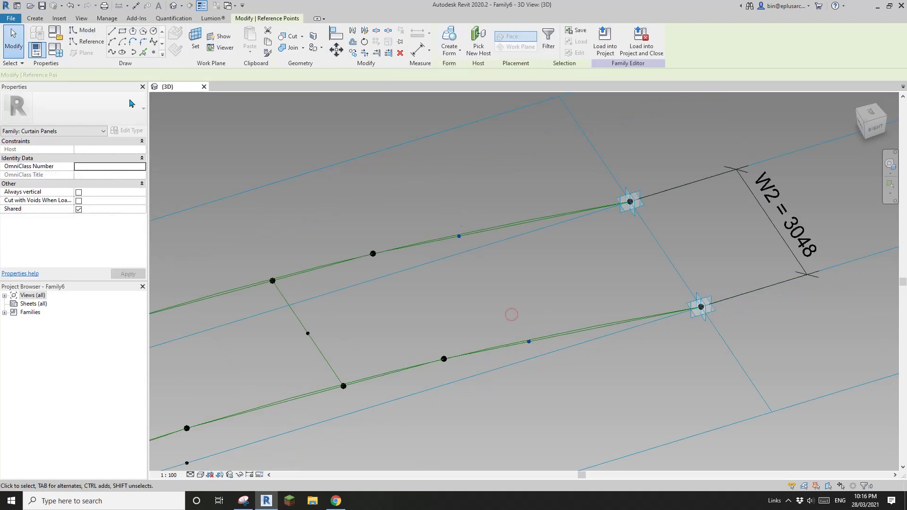
pyautogui.click(130, 244)
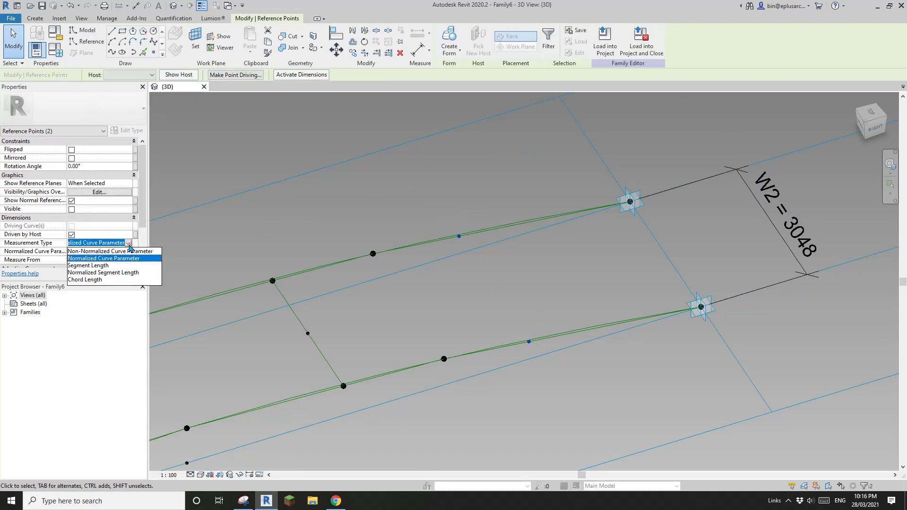
pyautogui.click(85, 266)
pyautogui.click(137, 254)
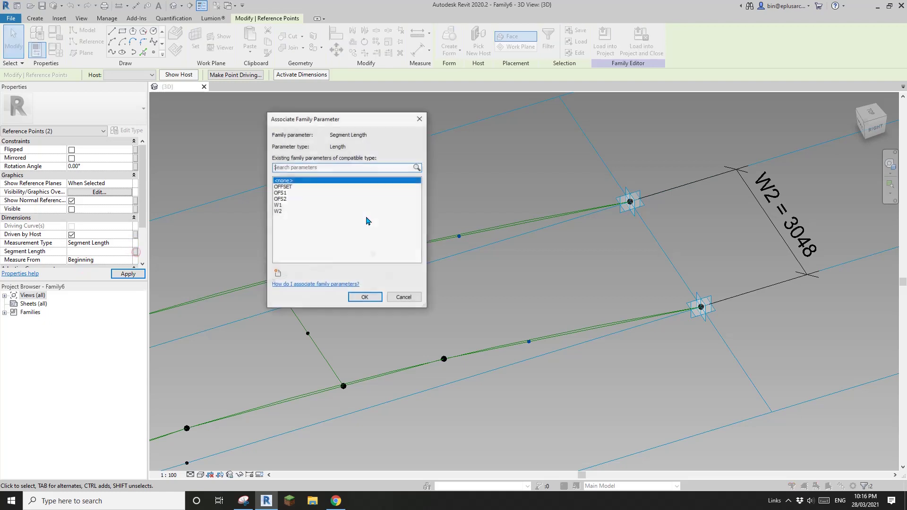
pyautogui.click(277, 273)
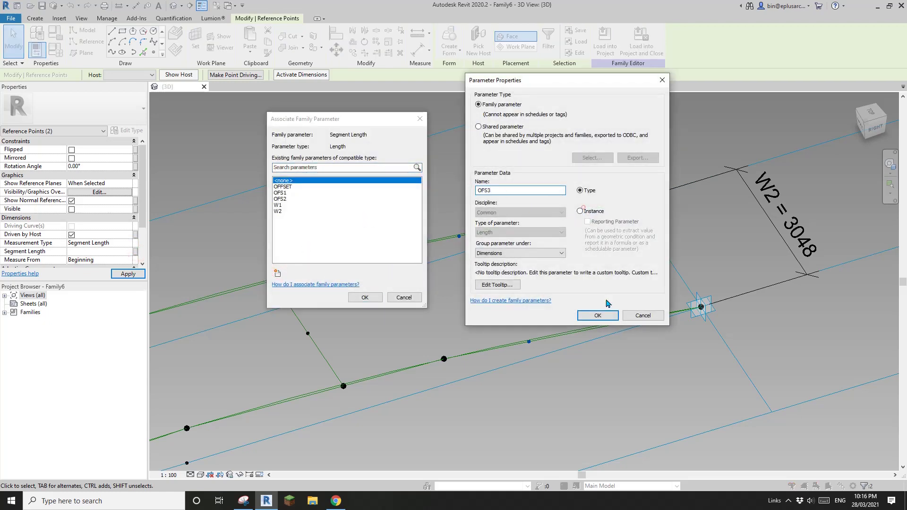
pyautogui.click(599, 315)
pyautogui.click(363, 297)
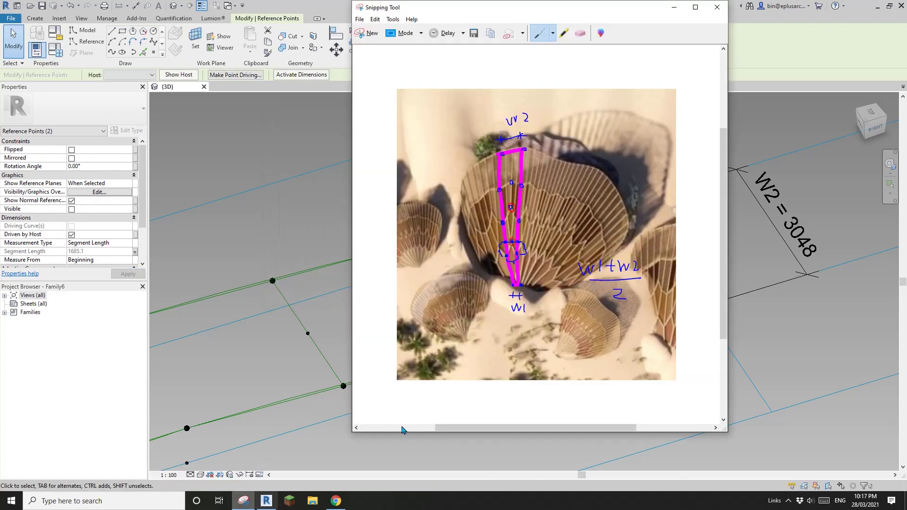
# - Check the proportions on the annotated shell image, return to Revit and set the OFS3 formula to (W1 + W2) / 6
pyautogui.click(243, 501)
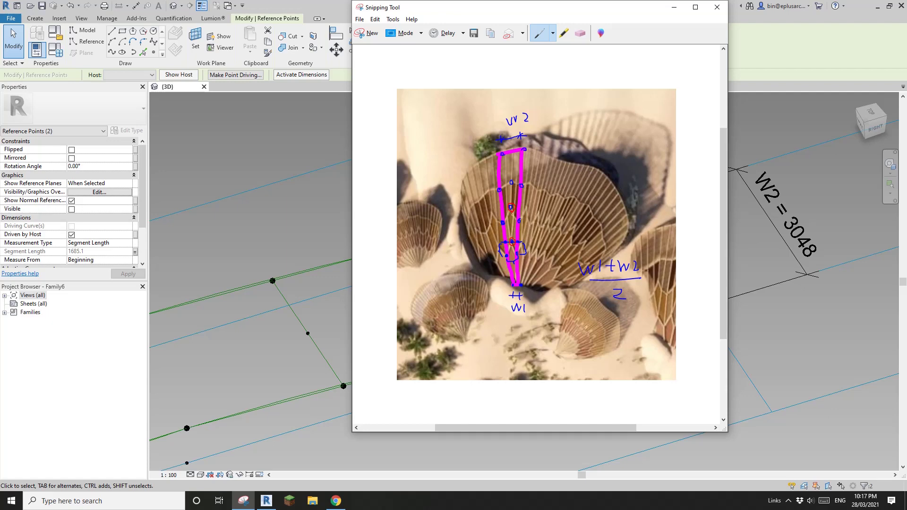
pyautogui.click(247, 152)
pyautogui.click(56, 49)
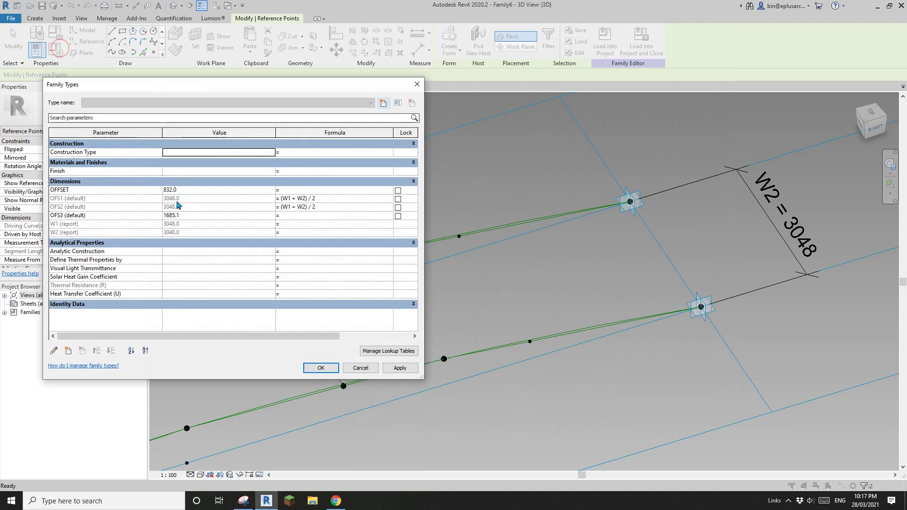
pyautogui.click(322, 216)
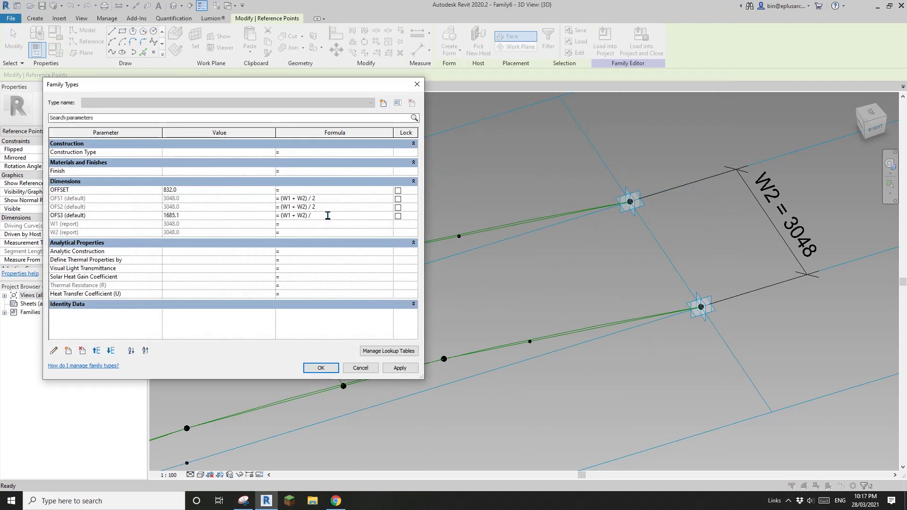
pyautogui.click(400, 369)
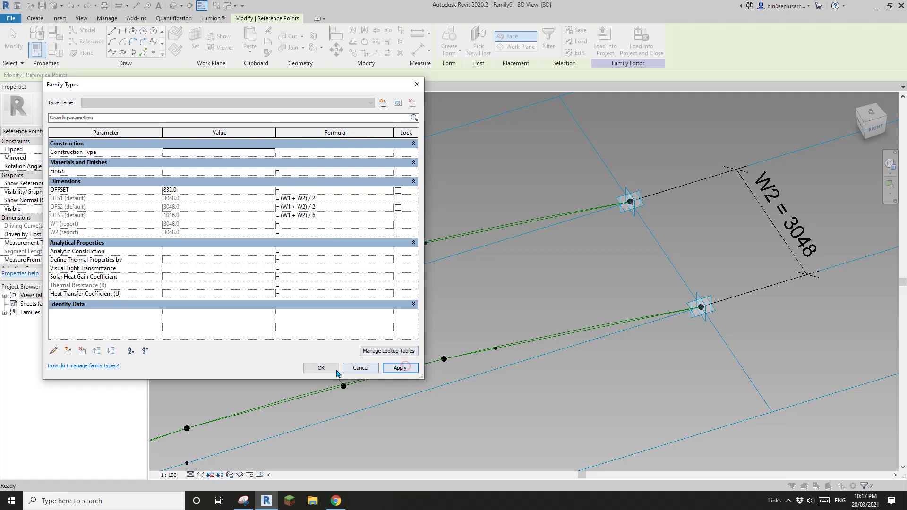
pyautogui.click(321, 368)
# - Connect the two OFS3 points with a line across the panel and make it a reference line
pyautogui.scroll(-2, 450, 286)
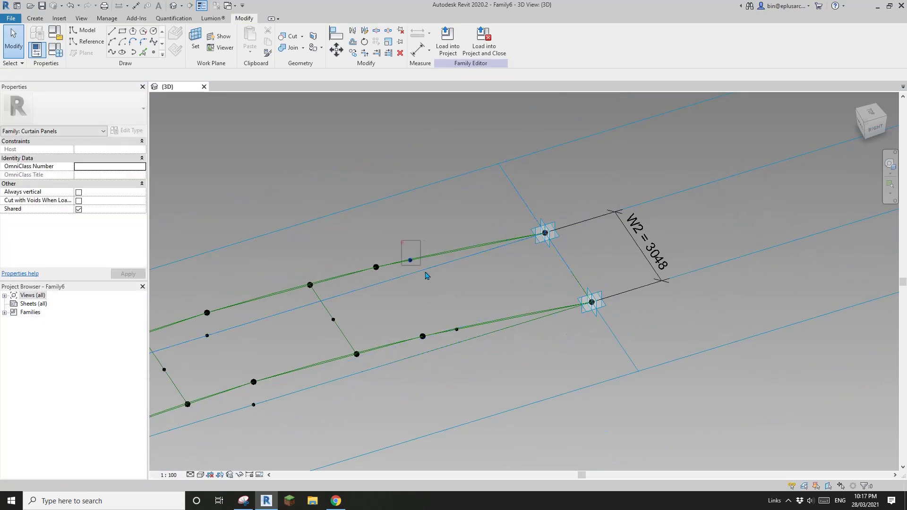
pyautogui.click(410, 258)
pyautogui.keyDown('ctrl'); pyautogui.click(433, 346); pyautogui.keyUp('ctrl')
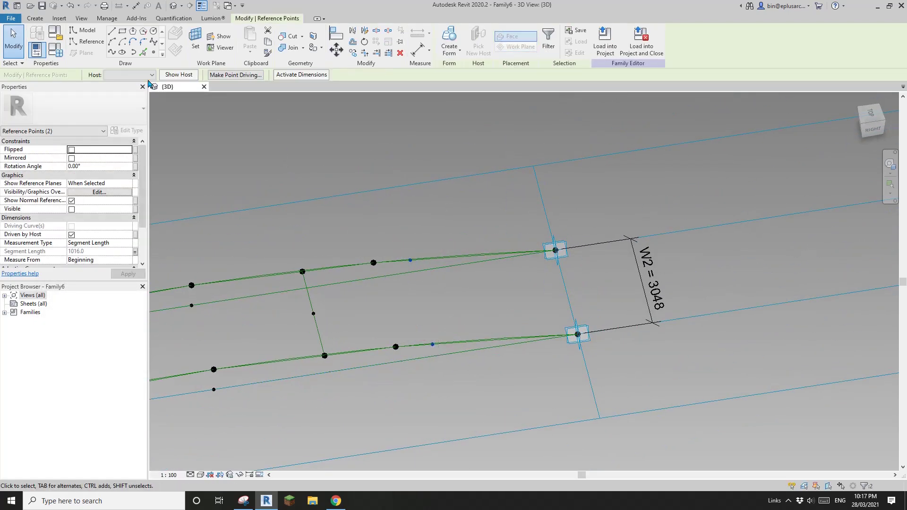
pyautogui.click(111, 53)
pyautogui.click(76, 218)
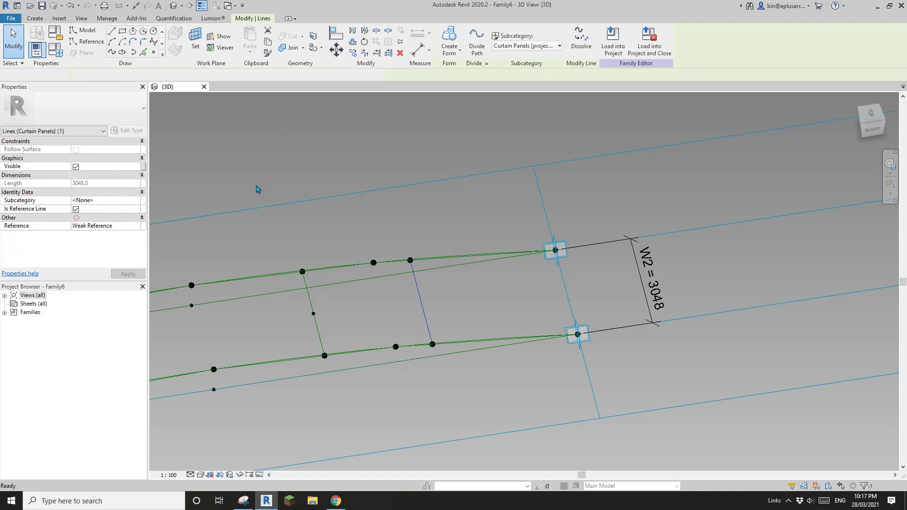
# - Place a reference point at the midpoint of the OFS3 cross line
pyautogui.click(154, 52)
pyautogui.click(423, 296)
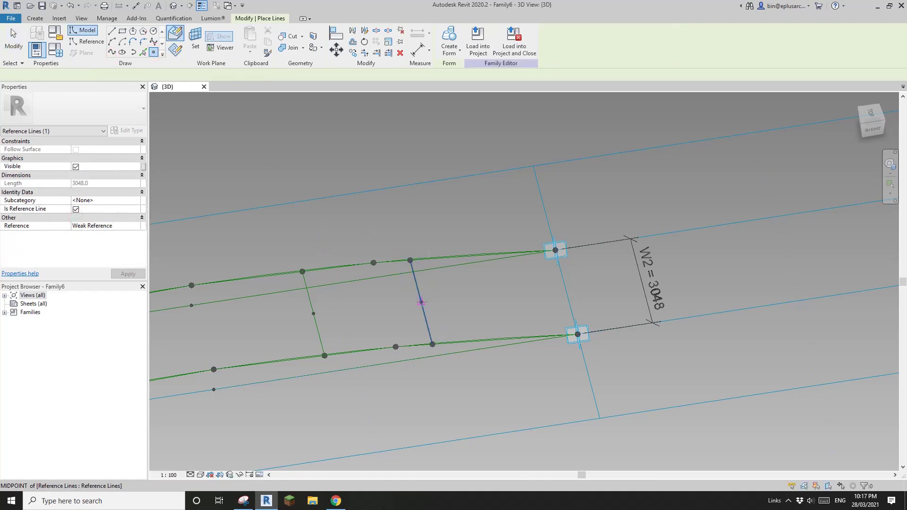
pyautogui.keyDown('shift'); pyautogui.moveTo(409, 290); pyautogui.dragTo(470, 285, button='middle'); pyautogui.keyUp('shift')
pyautogui.press('Escape')
pyautogui.press('Escape')
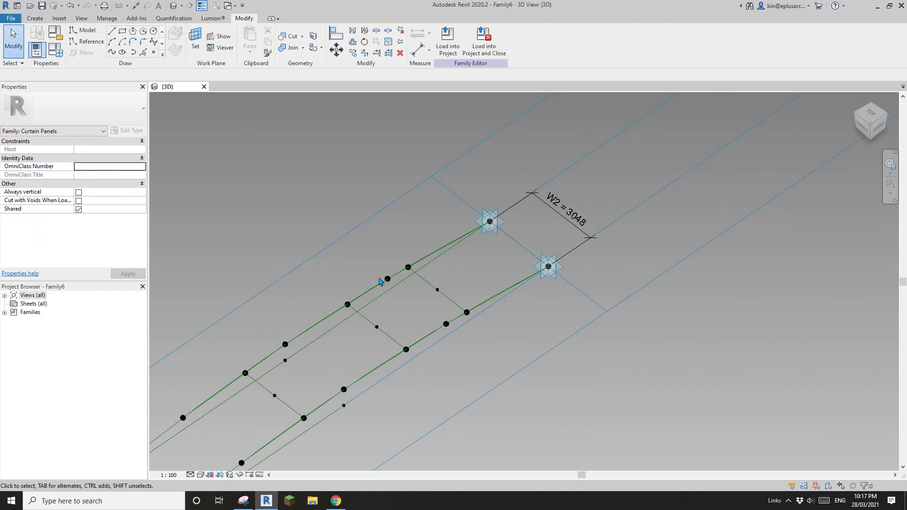
# - Examine the shell rib pattern in the Chrome photo and the annotated Snipping Tool image, and return to Revit
pyautogui.keyDown('shift'); pyautogui.moveTo(391, 293); pyautogui.dragTo(452, 277, button='middle'); pyautogui.keyUp('shift')
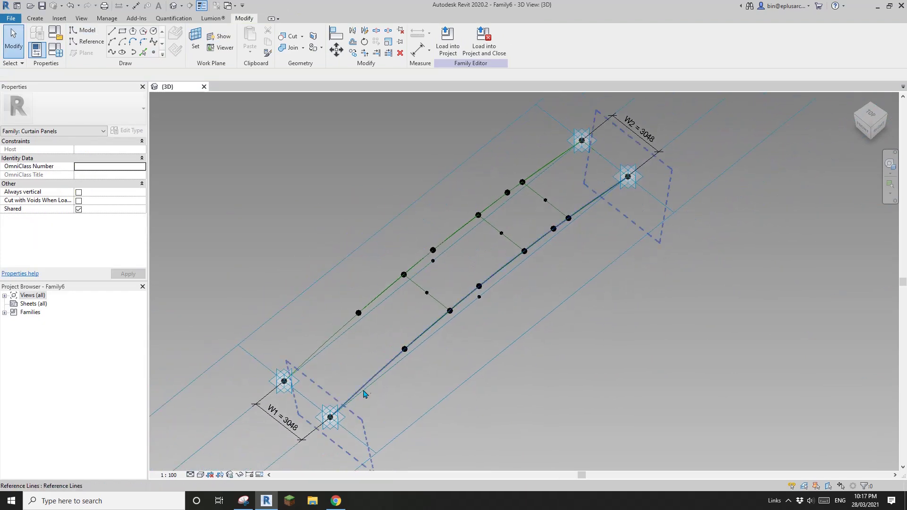
pyautogui.scroll(-1, 362, 387)
pyautogui.click(336, 501)
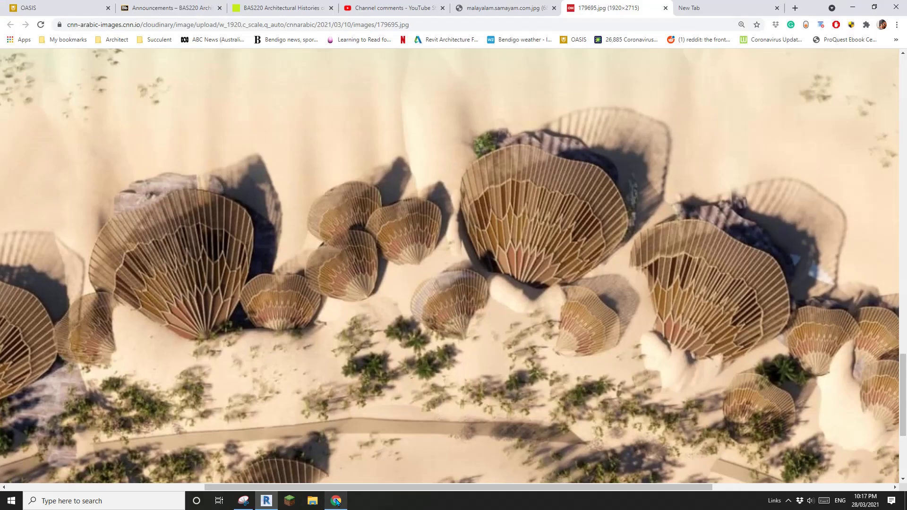
pyautogui.click(245, 504)
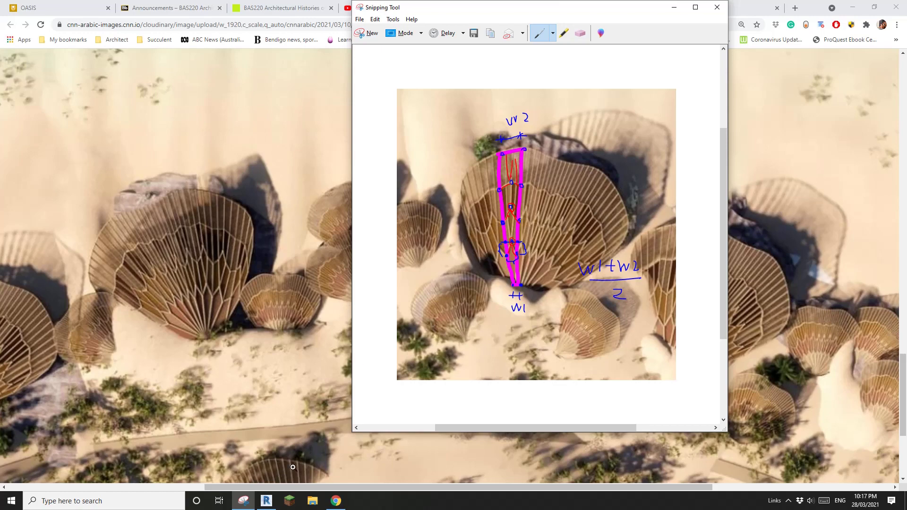
pyautogui.click(275, 501)
# - Join the upper edge point nearest W1 to the first cross line's midpoint with a diagonal reference line
pyautogui.keyDown('shift'); pyautogui.moveTo(424, 317); pyautogui.dragTo(370, 319, button='middle'); pyautogui.keyUp('shift')
pyautogui.scroll(1, 364, 312)
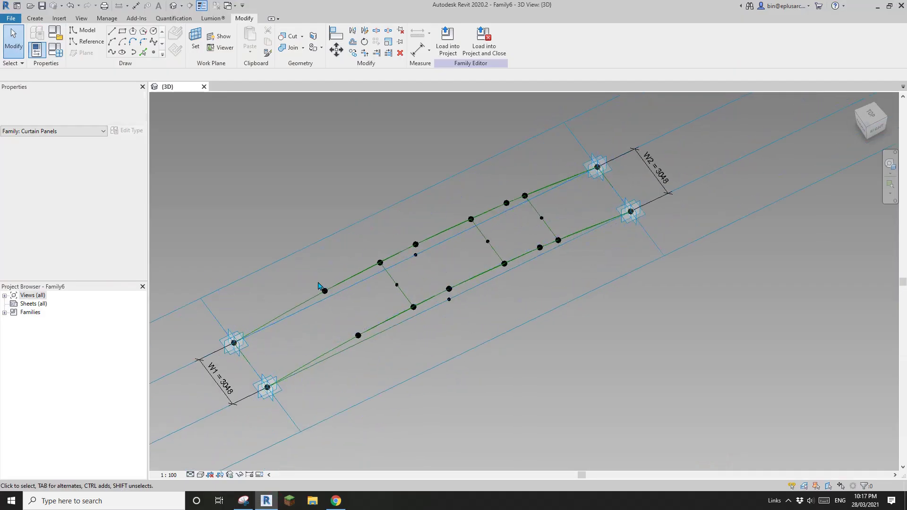
pyautogui.moveTo(306, 279); pyautogui.dragTo(391, 297)
pyautogui.click(113, 52)
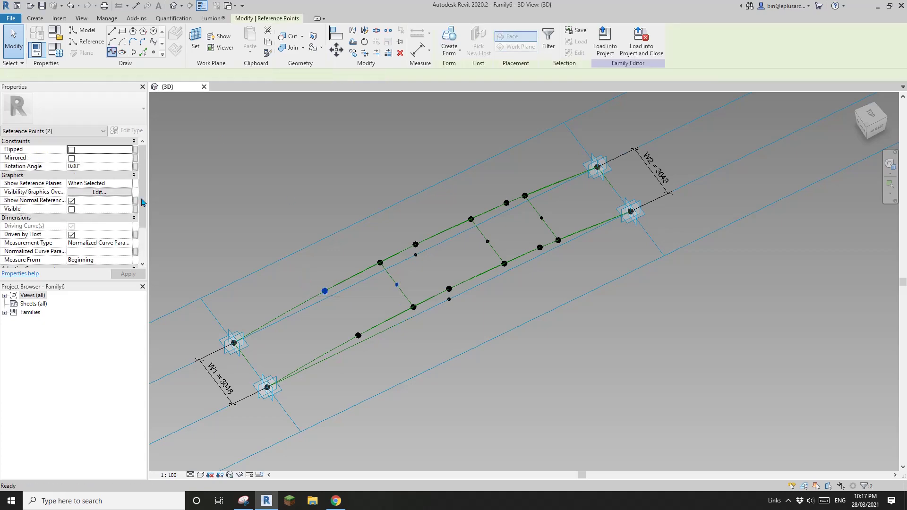
pyautogui.scroll(3, 394, 288)
# - Join the first cross line's midpoint to the lower edge point nearest W1 with a diagonal reference line
pyautogui.moveTo(372, 267); pyautogui.dragTo(418, 287)
pyautogui.keyDown('ctrl'); pyautogui.moveTo(275, 357); pyautogui.dragTo(345, 414); pyautogui.keyUp('ctrl')
pyautogui.click(112, 52)
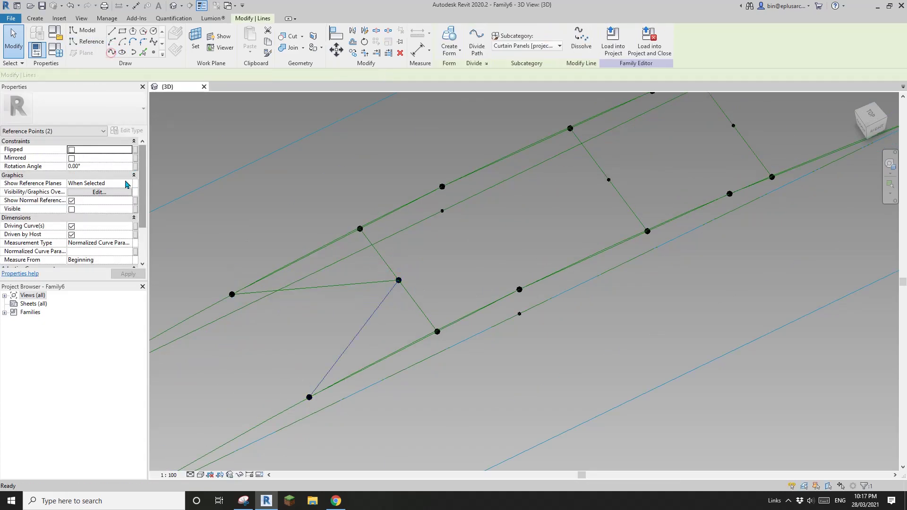
pyautogui.click(75, 217)
pyautogui.click(442, 257)
# - Join the upper edge point between the first two cross lines to the second cross line's midpoint with a reference line
pyautogui.scroll(-1, 500, 245)
pyautogui.moveTo(501, 246)
pyautogui.mouseDown(button='middle')
pyautogui.moveTo(447, 269)
pyautogui.moveTo(496, 240)
pyautogui.mouseUp(button='middle')
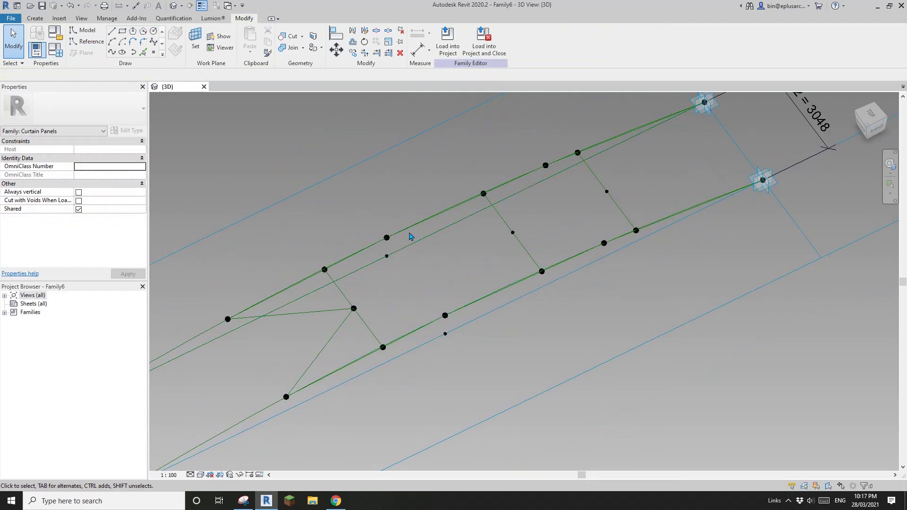
pyautogui.moveTo(437, 265)
pyautogui.keyDown('shift'); pyautogui.mouseDown(button='middle')
pyautogui.moveTo(401, 198)
pyautogui.moveTo(413, 217)
pyautogui.moveTo(482, 243)
pyautogui.mouseUp(button='middle'); pyautogui.keyUp('shift')
pyautogui.keyDown('ctrl'); pyautogui.moveTo(495, 247); pyautogui.dragTo(521, 259); pyautogui.keyUp('ctrl')
pyautogui.click(112, 52)
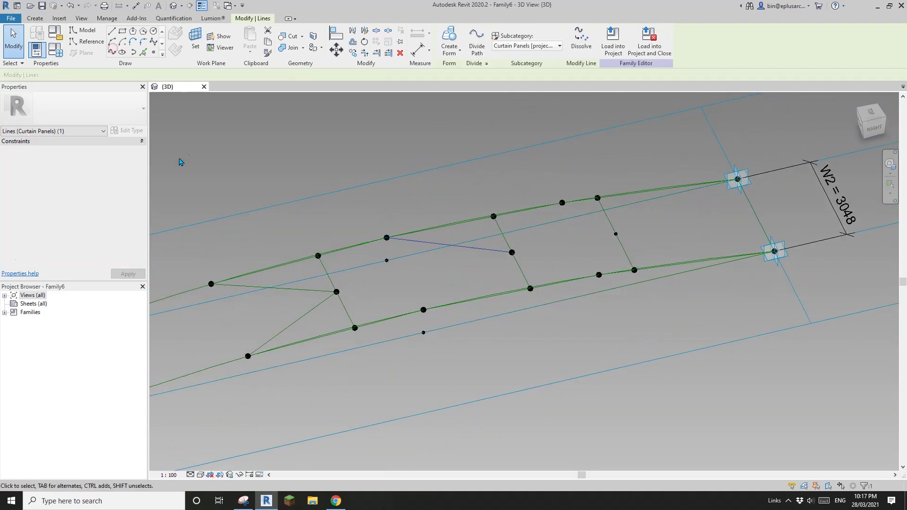
pyautogui.click(76, 217)
# - Join the lower edge point between the first two cross lines to the second cross line's midpoint with a reference line
pyautogui.moveTo(414, 296); pyautogui.dragTo(438, 318)
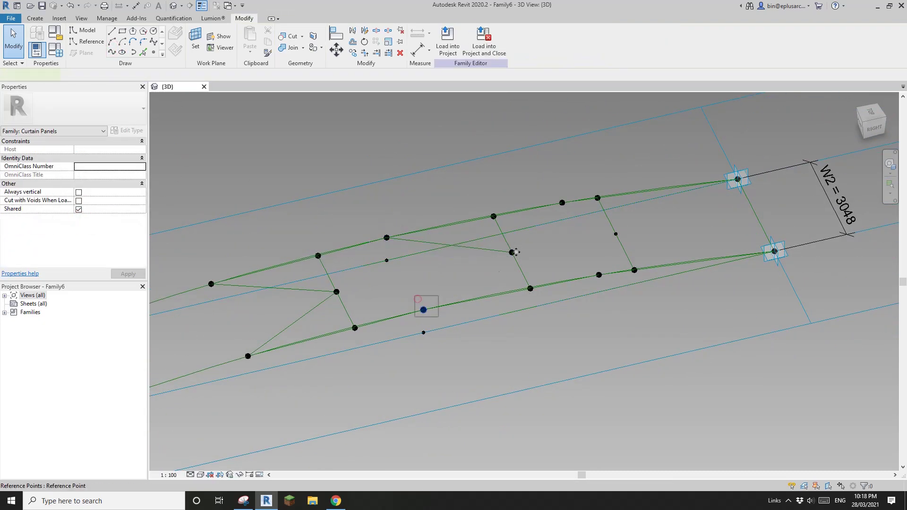
pyautogui.keyDown('ctrl'); pyautogui.moveTo(501, 244); pyautogui.dragTo(521, 263); pyautogui.keyUp('ctrl')
pyautogui.click(112, 51)
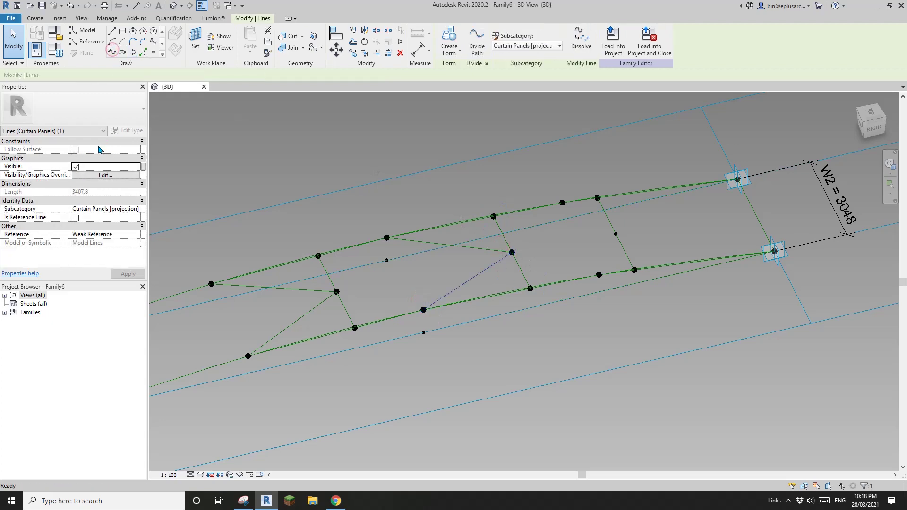
pyautogui.click(76, 218)
pyautogui.click(552, 234)
# - Join the upper edge point between the second and third cross lines to the third cross line's midpoint with a reference line
pyautogui.moveTo(556, 235); pyautogui.dragTo(501, 249, button='middle')
pyautogui.click(482, 210)
pyautogui.keyDown('ctrl'); pyautogui.click(536, 244); pyautogui.keyUp('ctrl')
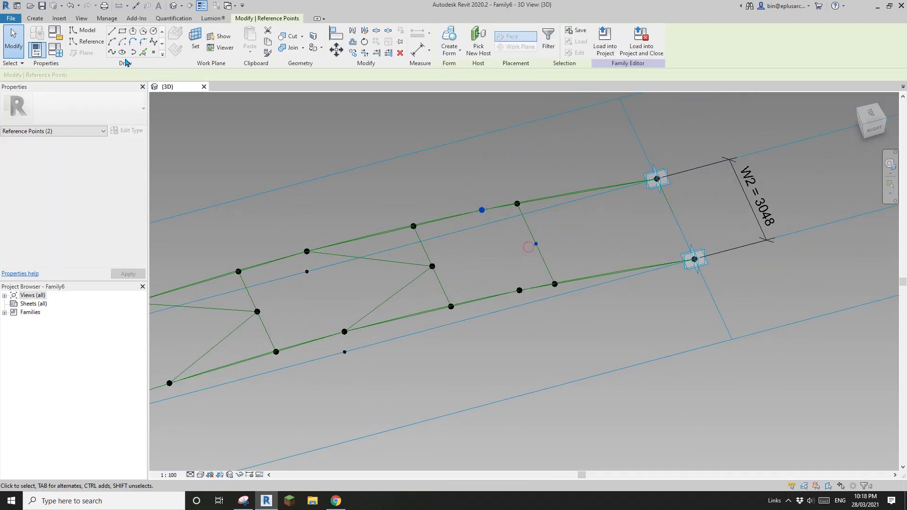
pyautogui.click(112, 51)
pyautogui.click(76, 229)
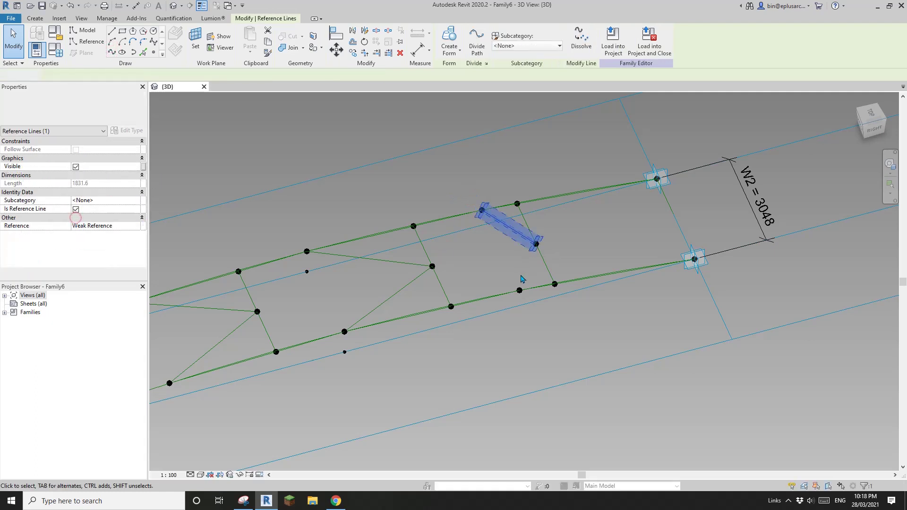
# - Join the lower edge point between the second and third cross lines to the third cross line's midpoint with a reference line
pyautogui.click(531, 307)
pyautogui.click(520, 290)
pyautogui.keyDown('ctrl'); pyautogui.click(535, 244); pyautogui.keyUp('ctrl')
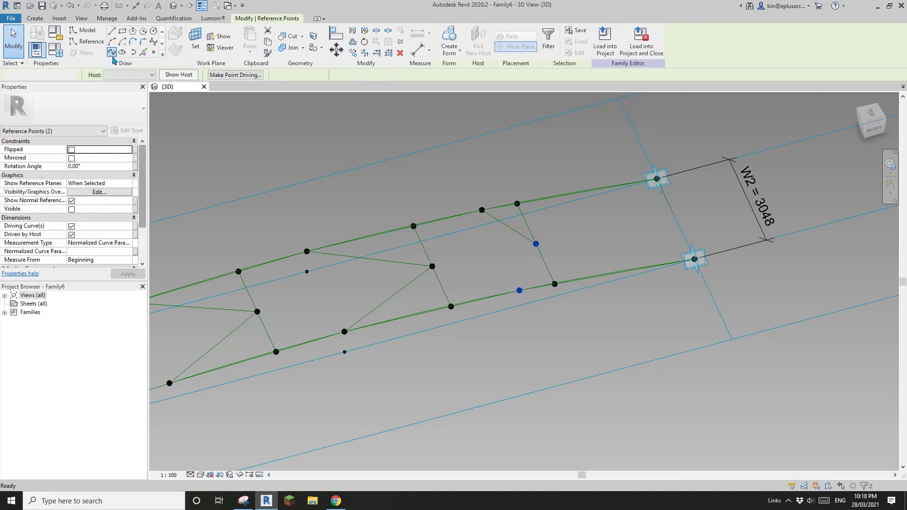
pyautogui.click(112, 51)
pyautogui.click(77, 218)
pyautogui.click(314, 427)
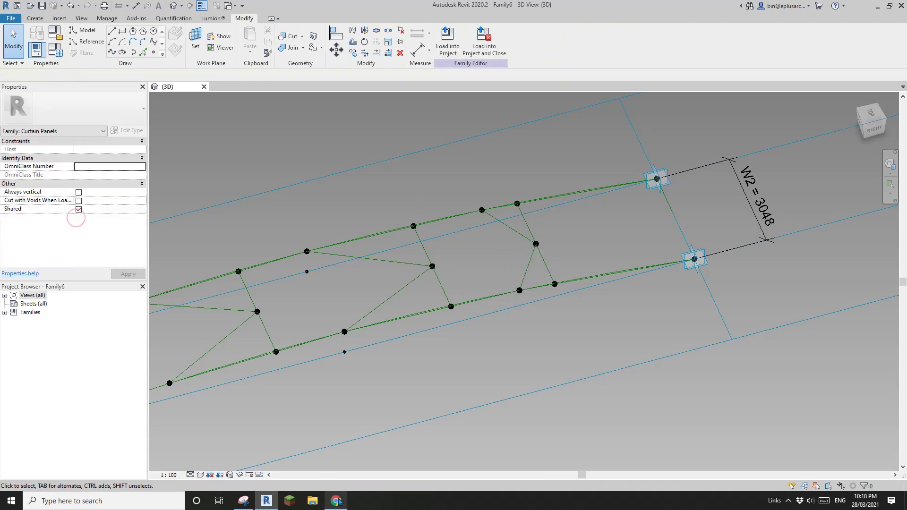
# - Check the annotated shell sketch and place reference points at the midpoints of the two diagonals meeting the second cross line
pyautogui.click(242, 501)
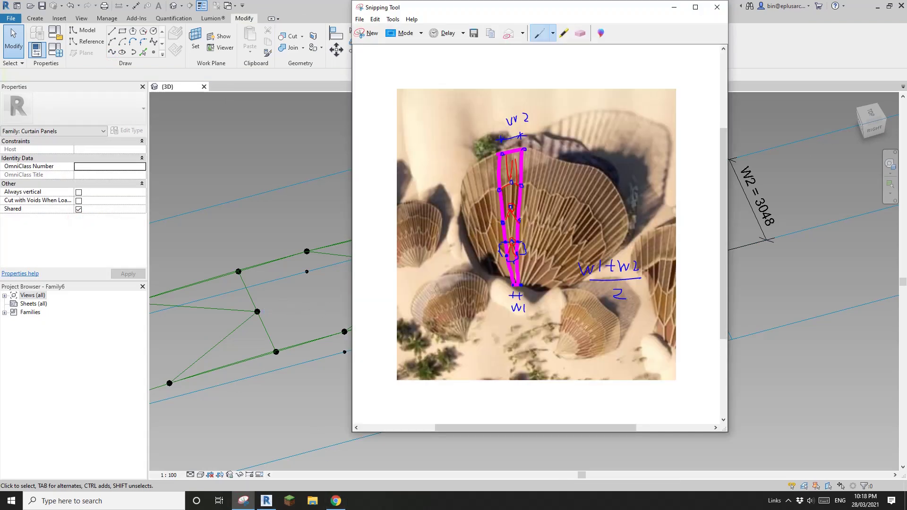
pyautogui.click(315, 297)
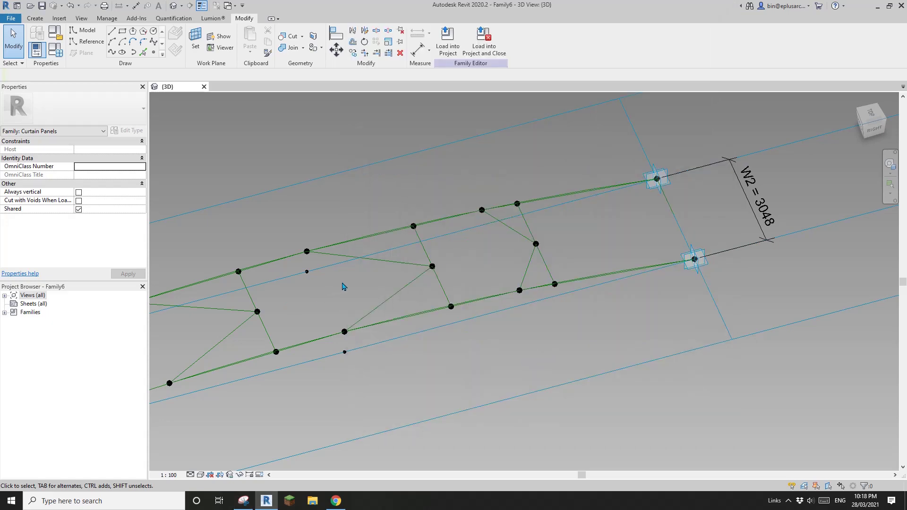
pyautogui.keyDown('shift'); pyautogui.moveTo(395, 268); pyautogui.dragTo(427, 303, button='middle'); pyautogui.keyUp('shift')
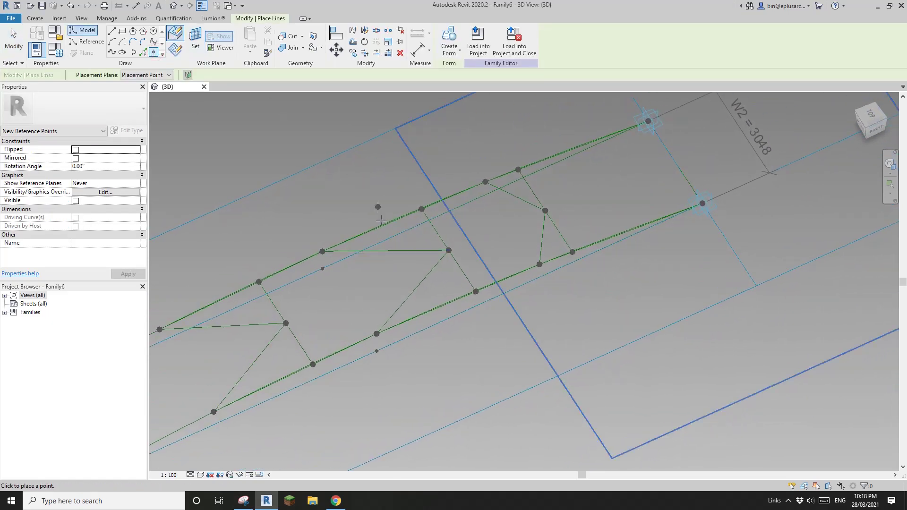
pyautogui.click(413, 293)
pyautogui.press('Escape')
pyautogui.press('Escape')
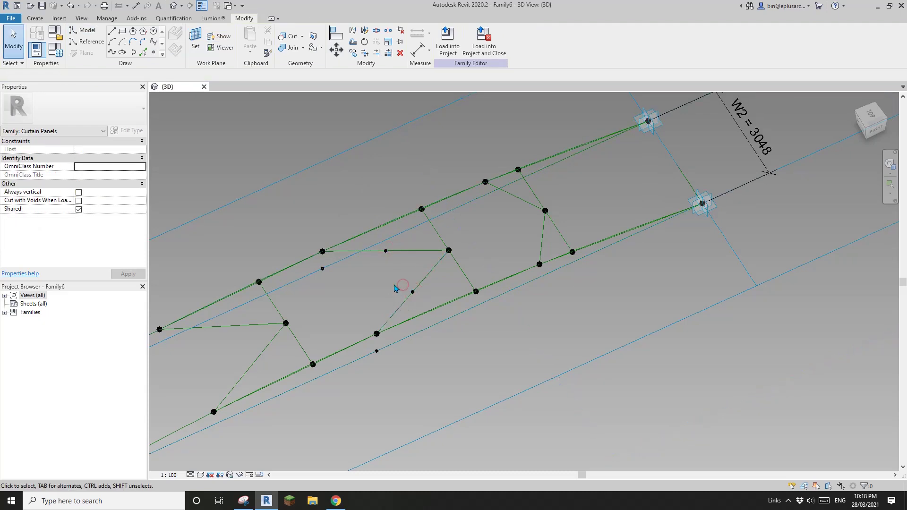
# - Join the first cross line's midpoint to the midpoints of both diagonals at the second cross line with reference lines
pyautogui.keyDown('ctrl'); pyautogui.click(285, 323); pyautogui.keyUp('ctrl')
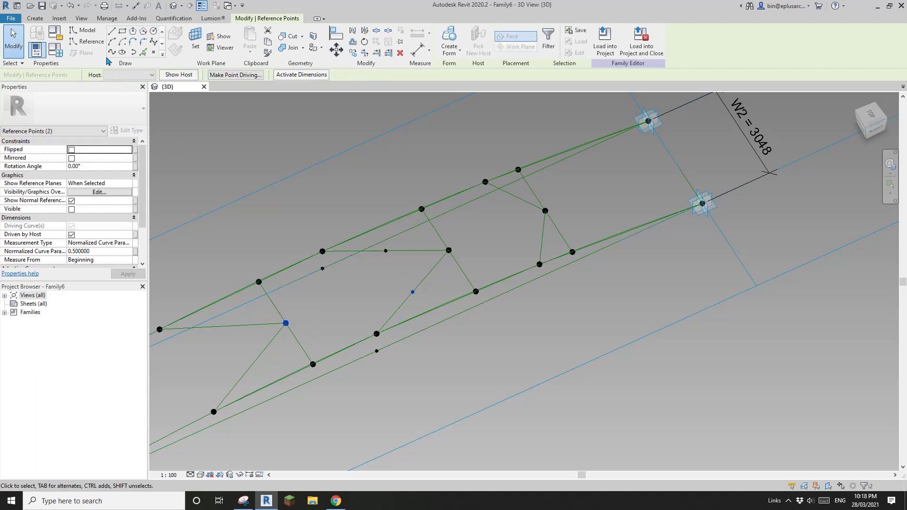
pyautogui.click(74, 217)
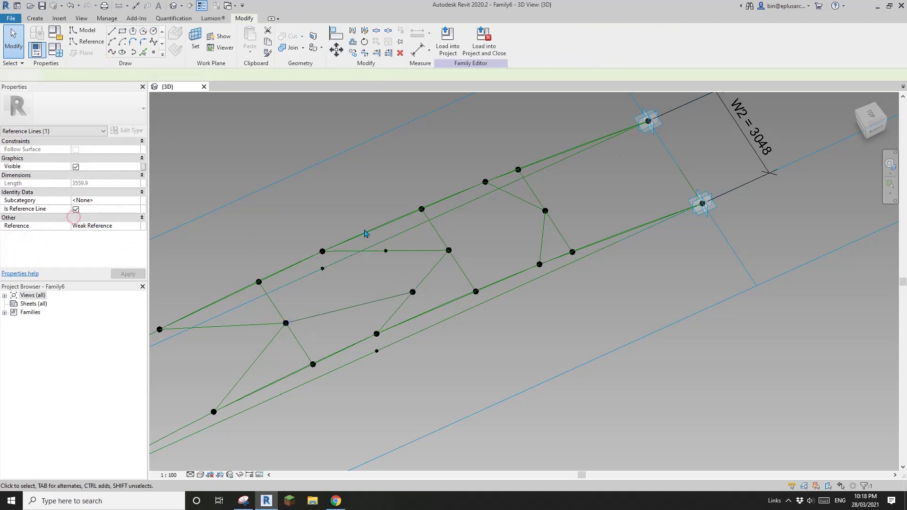
pyautogui.click(400, 268)
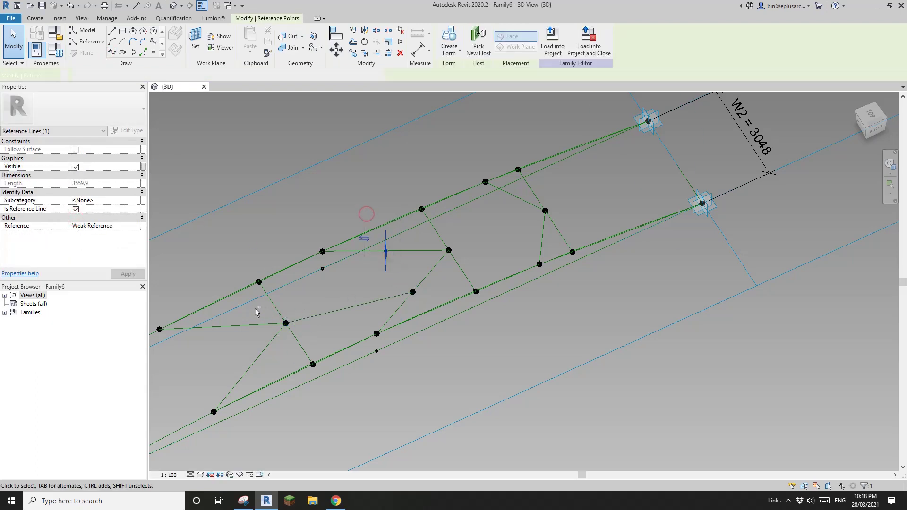
pyautogui.click(114, 52)
pyautogui.click(76, 218)
pyautogui.click(446, 239)
pyautogui.moveTo(452, 240); pyautogui.dragTo(373, 272, button='middle')
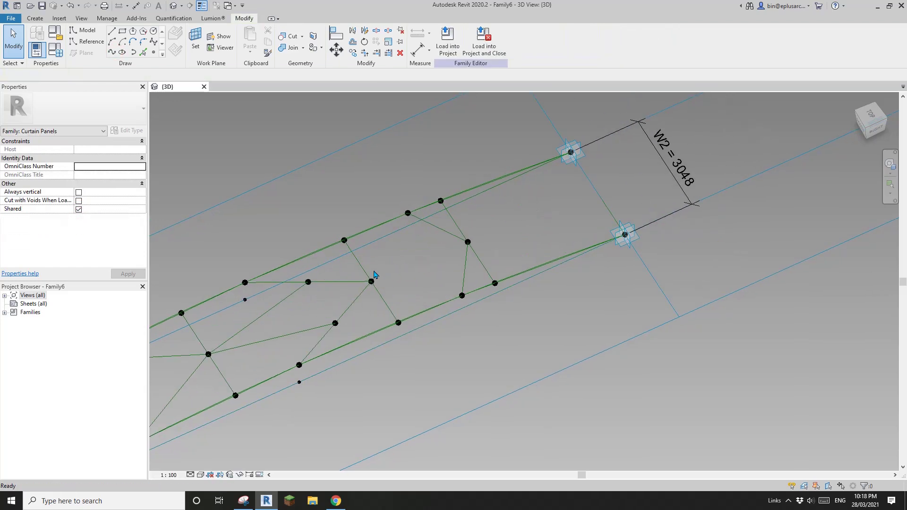
# - Recheck the annotated shell sketch and place reference points at the midpoints of the two diagonals meeting the third cross line
pyautogui.click(243, 501)
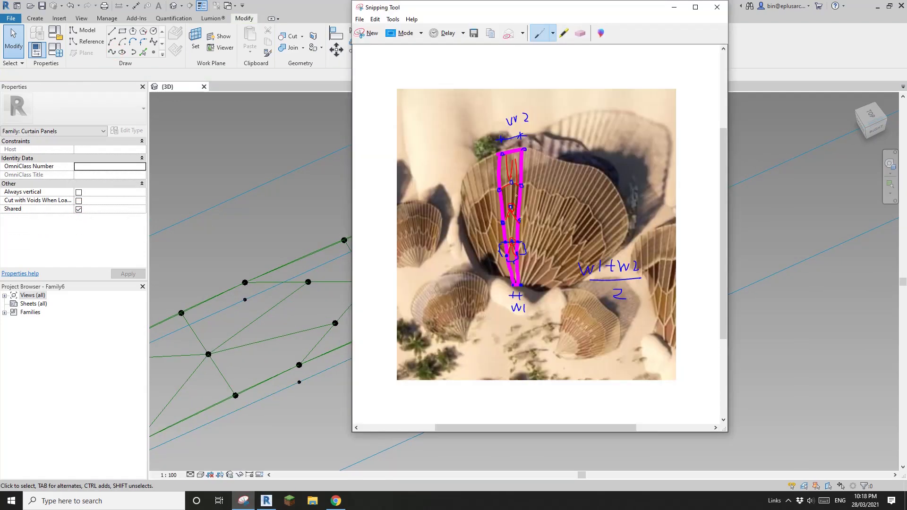
pyautogui.click(304, 281)
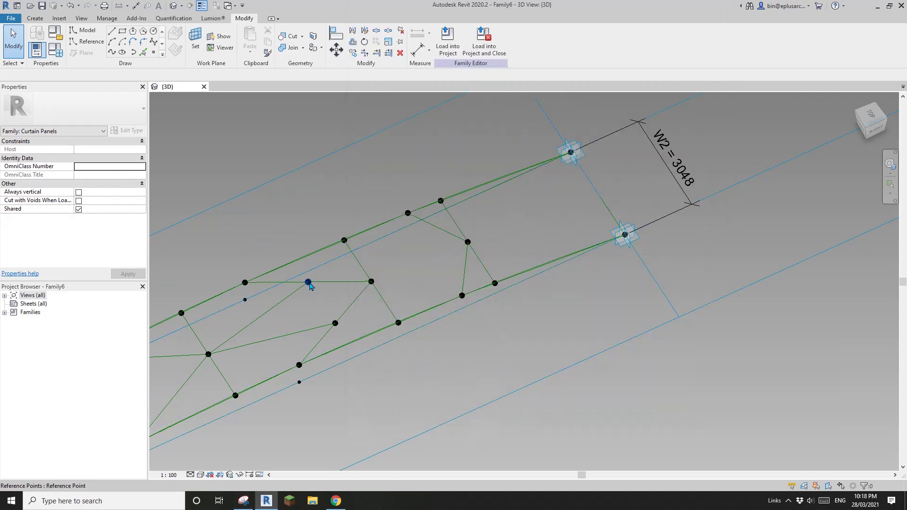
pyautogui.click(309, 282)
pyautogui.click(154, 52)
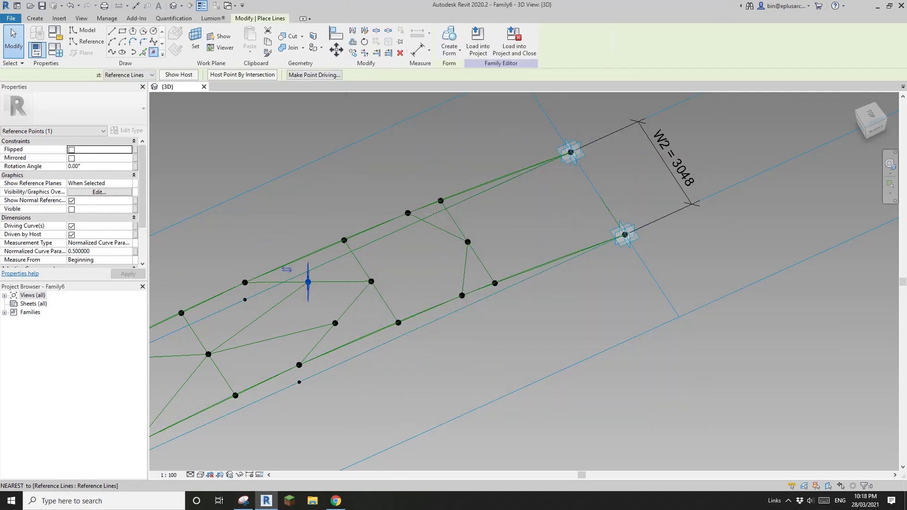
pyautogui.click(438, 227)
pyautogui.click(465, 269)
pyautogui.press('Escape')
pyautogui.press('Escape')
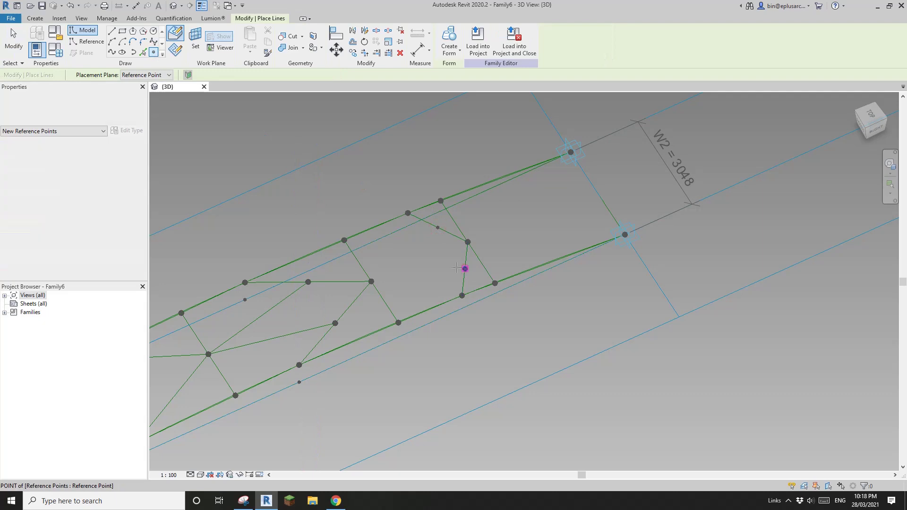
# - Join the midpoints of the lower diagonals at the second and third cross lines with a reference line
pyautogui.moveTo(455, 264); pyautogui.dragTo(477, 277)
pyautogui.keyDown('ctrl'); pyautogui.click(335, 324); pyautogui.keyUp('ctrl')
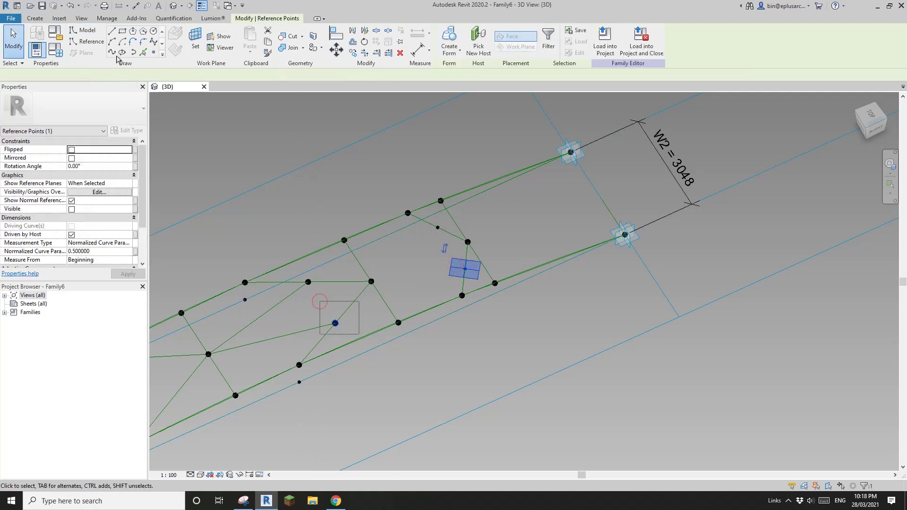
pyautogui.click(76, 217)
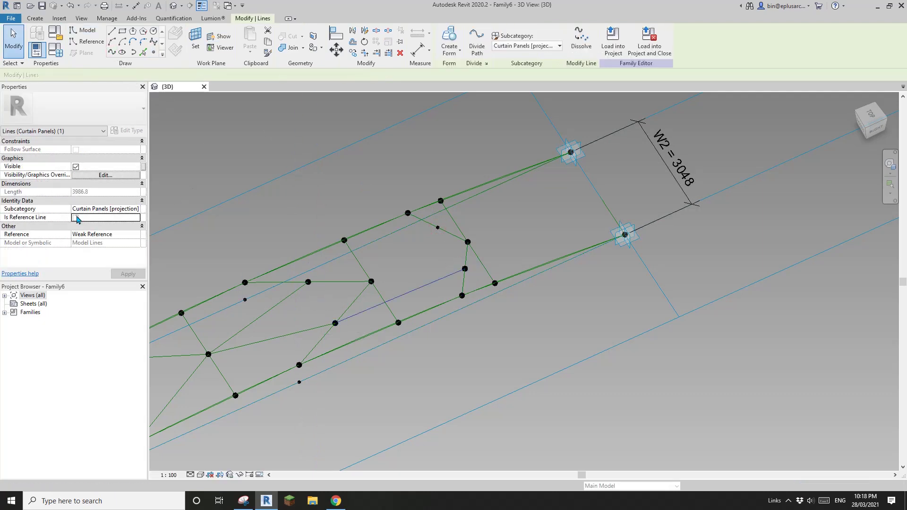
pyautogui.press('Escape')
# - Join the midpoints of the upper diagonals at the second and third cross lines with a reference line
pyautogui.click(438, 227)
pyautogui.keyDown('ctrl'); pyautogui.click(308, 283); pyautogui.keyUp('ctrl')
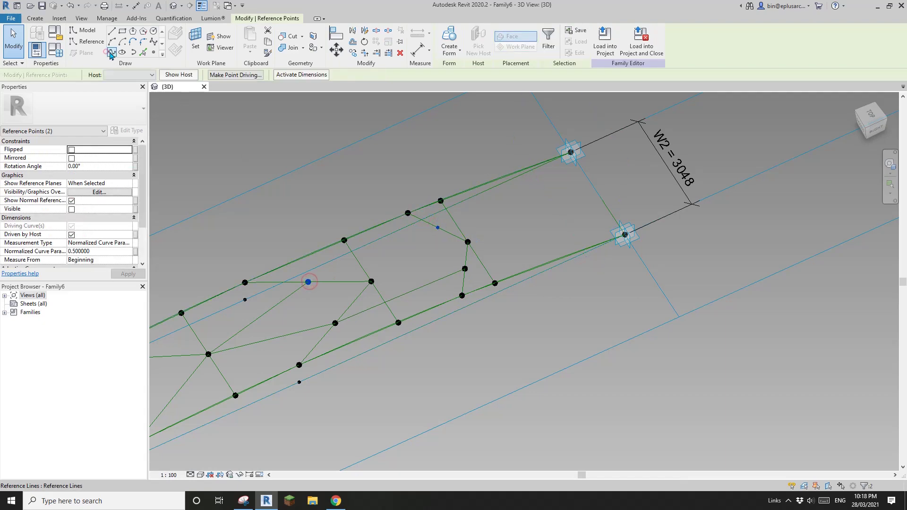
pyautogui.click(111, 52)
pyautogui.click(74, 217)
pyautogui.press('Escape')
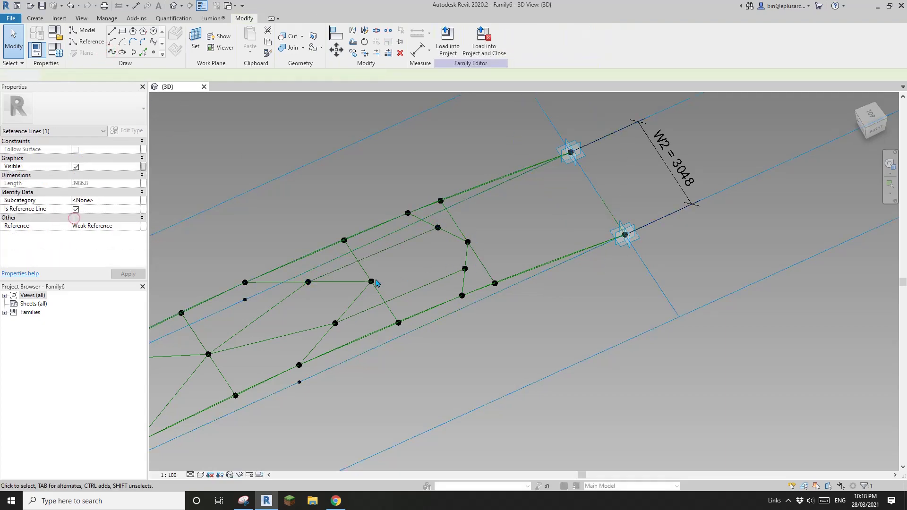
# - Join the midpoints of the second and third cross lines with a reference line
pyautogui.keyDown('ctrl'); pyautogui.click(468, 242); pyautogui.keyUp('ctrl')
pyautogui.moveTo(435, 241); pyautogui.dragTo(487, 258)
pyautogui.keyDown('ctrl'); pyautogui.click(372, 282); pyautogui.keyUp('ctrl')
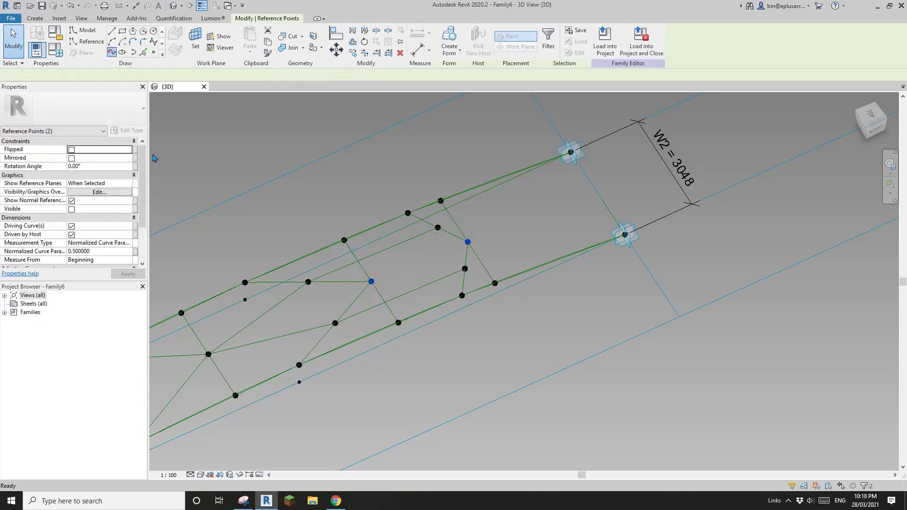
pyautogui.click(111, 52)
pyautogui.click(76, 218)
pyautogui.press('Escape')
pyautogui.moveTo(498, 229); pyautogui.dragTo(401, 269, button='middle')
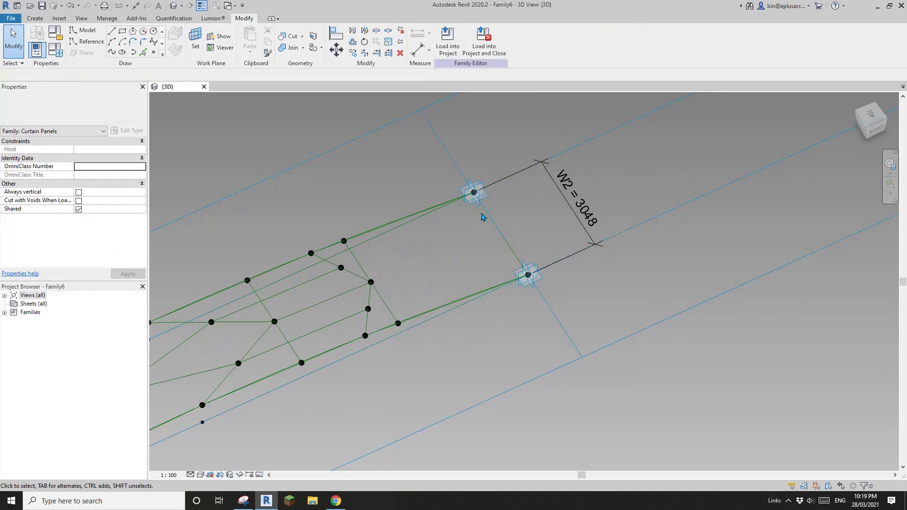
# - Place three reference points along the W2 end line, one at its midpoint and one on either side of it
pyautogui.scroll(1, 493, 220)
pyautogui.moveTo(482, 223); pyautogui.dragTo(492, 236, button='middle')
pyautogui.scroll(1, 481, 229)
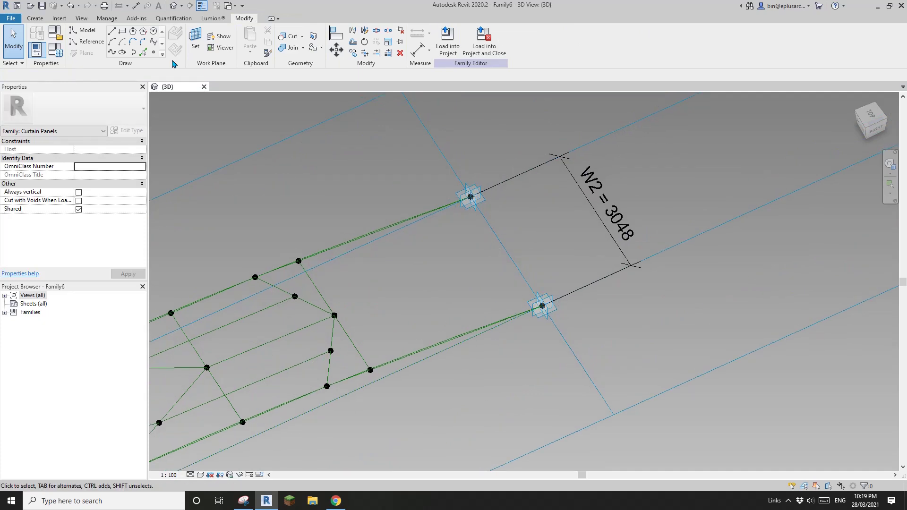
pyautogui.click(154, 52)
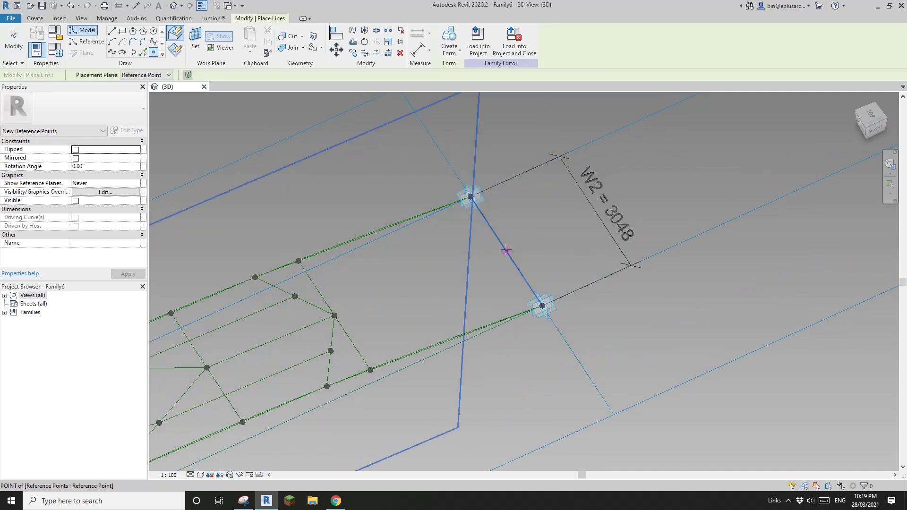
pyautogui.click(492, 228)
pyautogui.press('Escape')
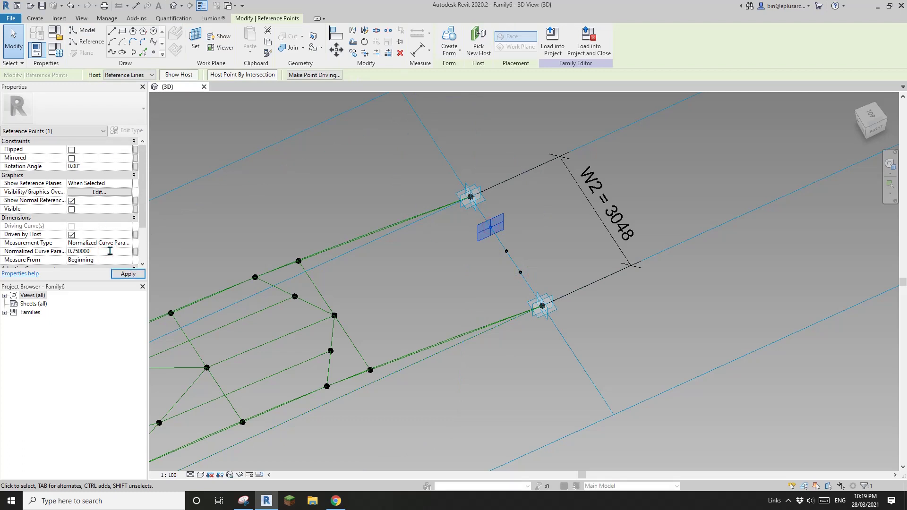
# - Set the normalized curve parameter of the W2 end line's upper point to 0.75 and its lower point to 0.25
pyautogui.press('Return')
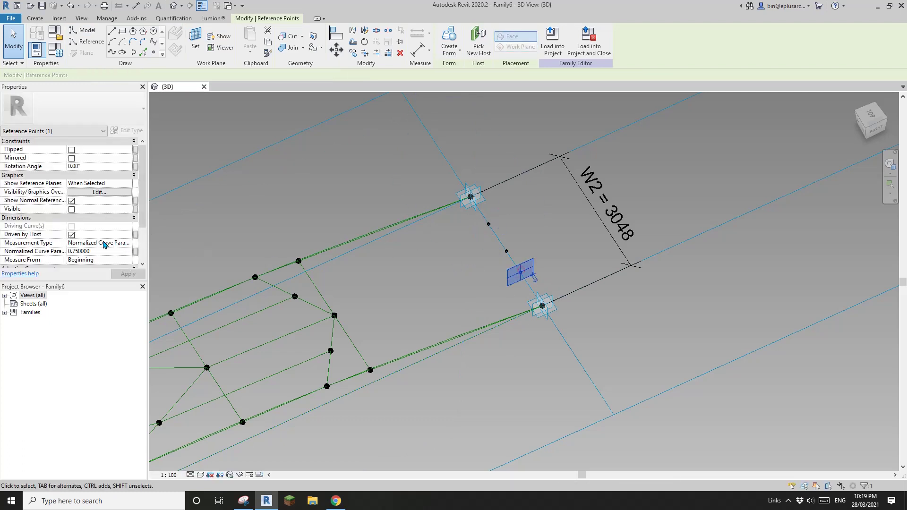
pyautogui.click(108, 252)
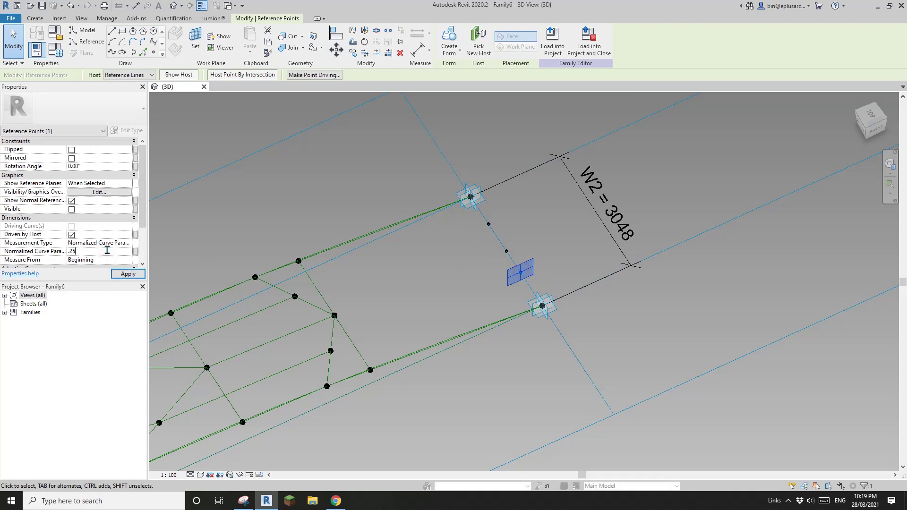
pyautogui.press('Return')
pyautogui.click(387, 320)
# - Join the upper diagonal's midpoint at the third cross line to the upper quarter point of the W2 end line with a reference line
pyautogui.press('Tab')
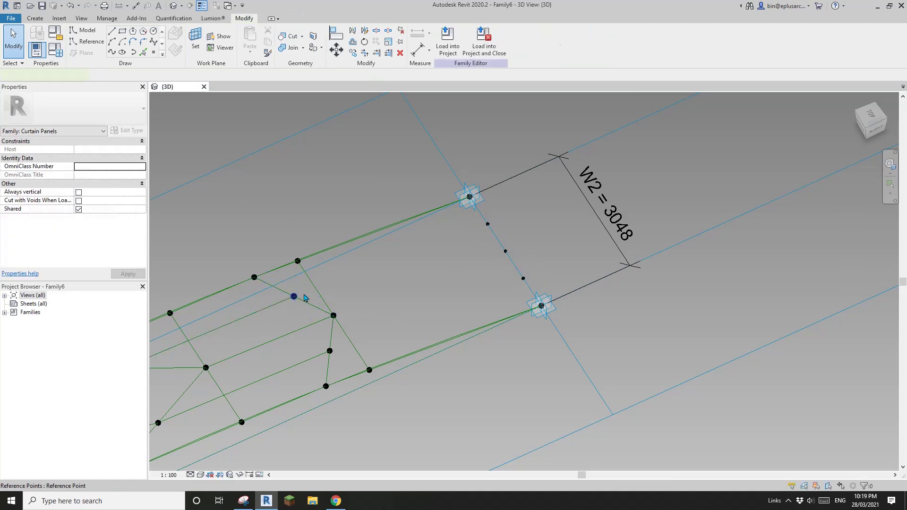
pyautogui.click(295, 298)
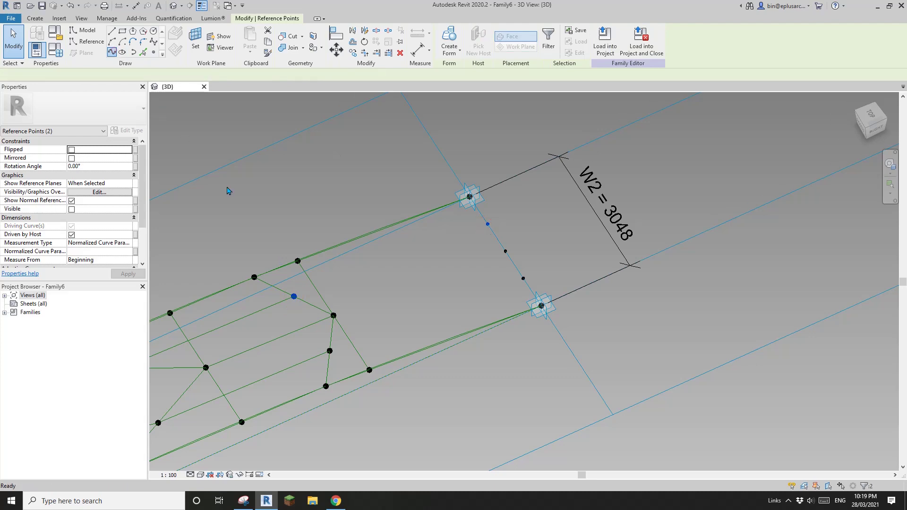
pyautogui.click(111, 52)
pyautogui.click(74, 224)
pyautogui.press('Escape')
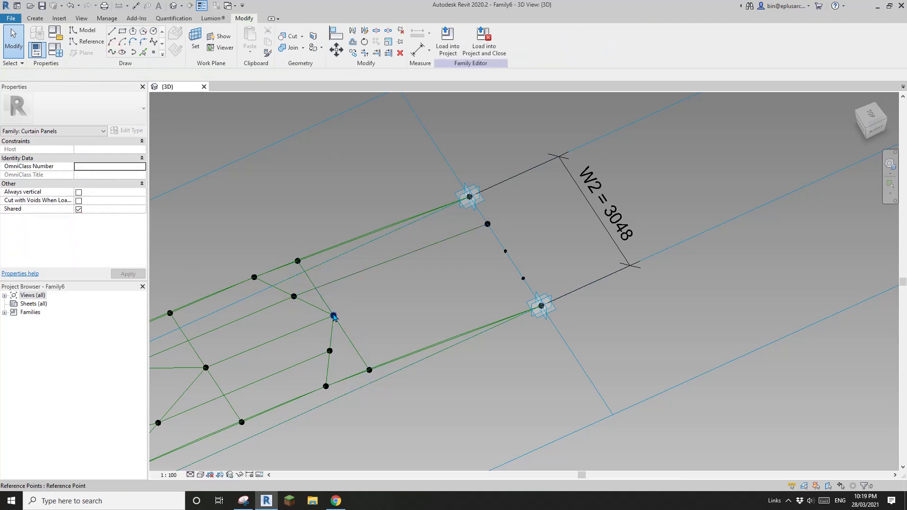
# - Join the third cross line's midpoint to the midpoint of the W2 end line with a reference line
pyautogui.click(333, 315)
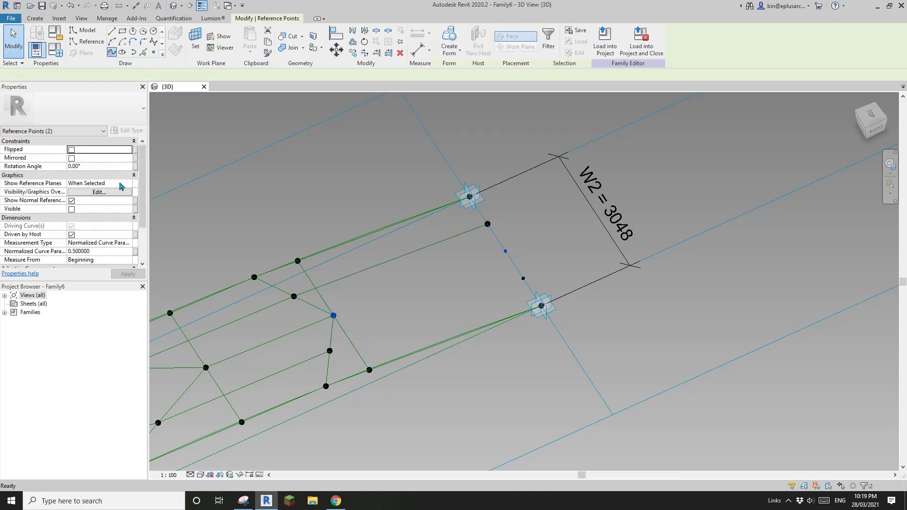
pyautogui.click(112, 52)
pyautogui.click(74, 224)
pyautogui.press('Escape')
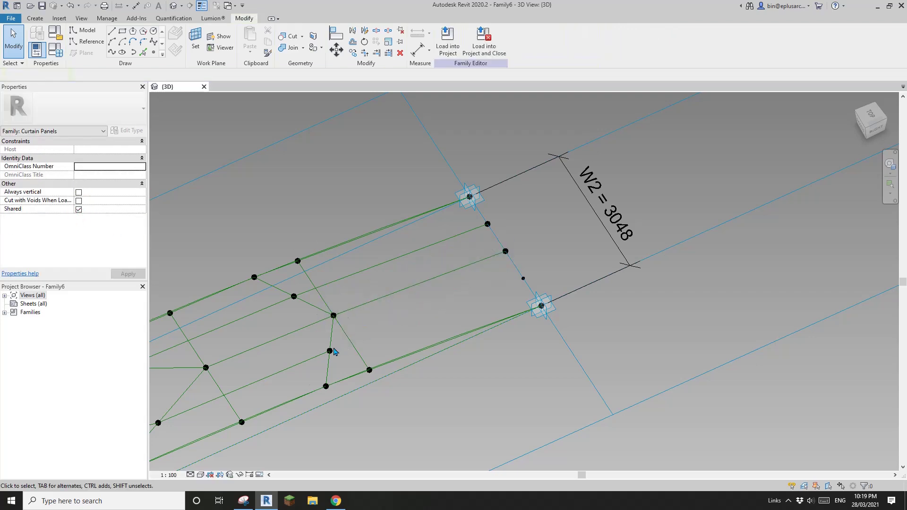
# - Join the lower diagonal's midpoint at the third cross line to the lower quarter point of the W2 end line with a reference line
pyautogui.click(330, 351)
pyautogui.keyDown('ctrl'); pyautogui.click(523, 280); pyautogui.keyUp('ctrl')
pyautogui.moveTo(497, 271); pyautogui.dragTo(541, 286)
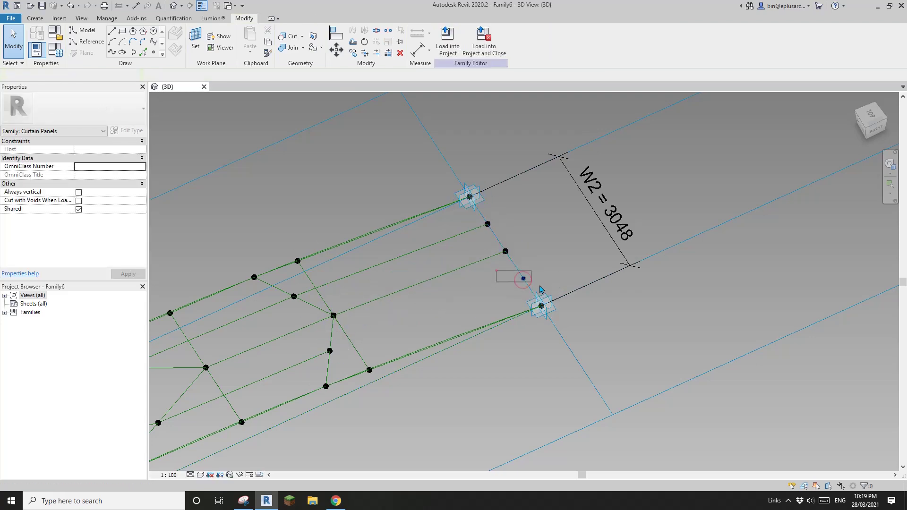
pyautogui.click(523, 278)
pyautogui.keyDown('ctrl'); pyautogui.click(330, 351); pyautogui.keyUp('ctrl')
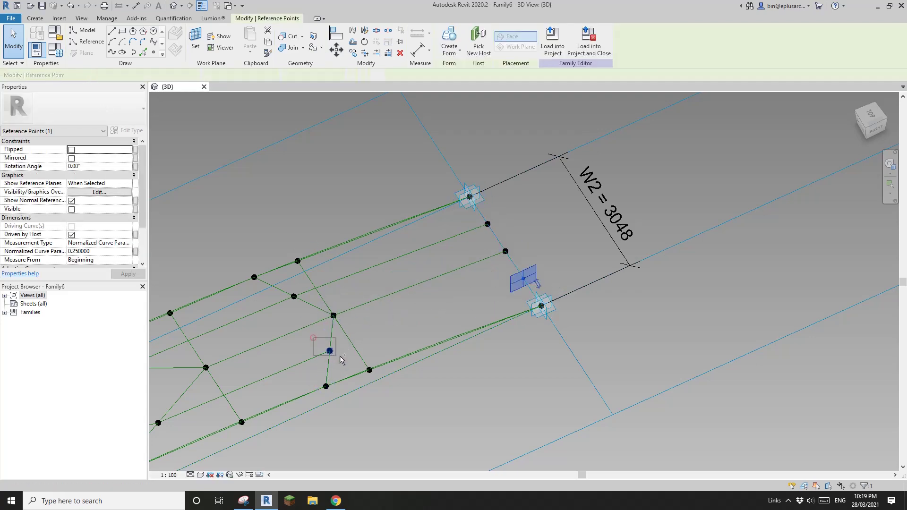
pyautogui.click(112, 52)
pyautogui.click(76, 218)
pyautogui.scroll(-3, 334, 211)
pyautogui.moveTo(334, 211); pyautogui.dragTo(445, 202, button='middle')
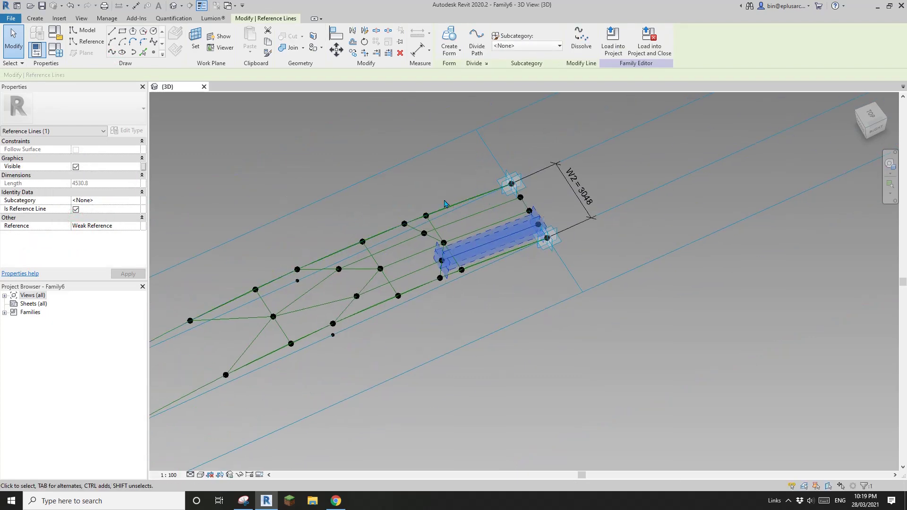
# - Compare the panel's reference line layout from several angles with the annotated shell roof picture in Snipping Tool
pyautogui.click(445, 203)
pyautogui.scroll(-1, 345, 279)
pyautogui.moveTo(345, 279); pyautogui.dragTo(442, 229, button='middle')
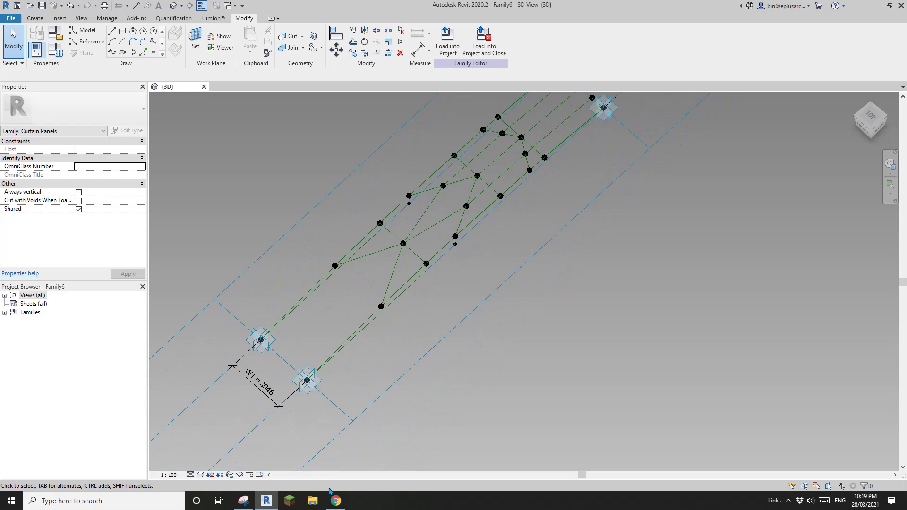
pyautogui.click(244, 501)
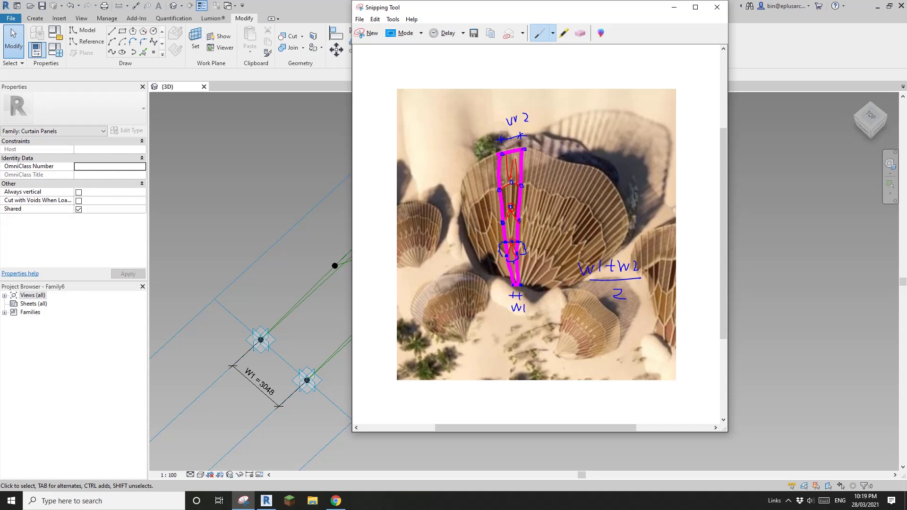
pyautogui.click(265, 281)
pyautogui.scroll(-2, 333, 275)
pyautogui.keyDown('shift'); pyautogui.moveTo(334, 276); pyautogui.dragTo(559, 230, button='middle'); pyautogui.keyUp('shift')
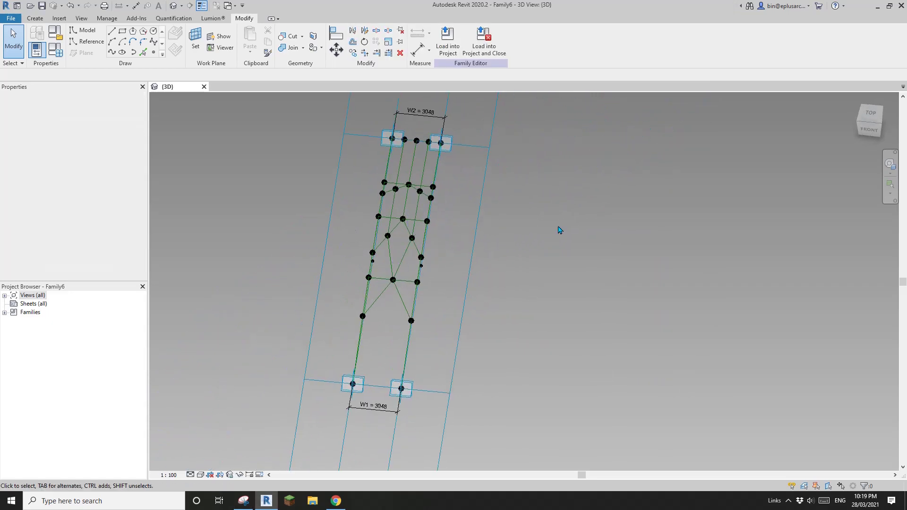
pyautogui.keyDown('shift'); pyautogui.moveTo(478, 269); pyautogui.dragTo(373, 296, button='middle'); pyautogui.keyUp('shift')
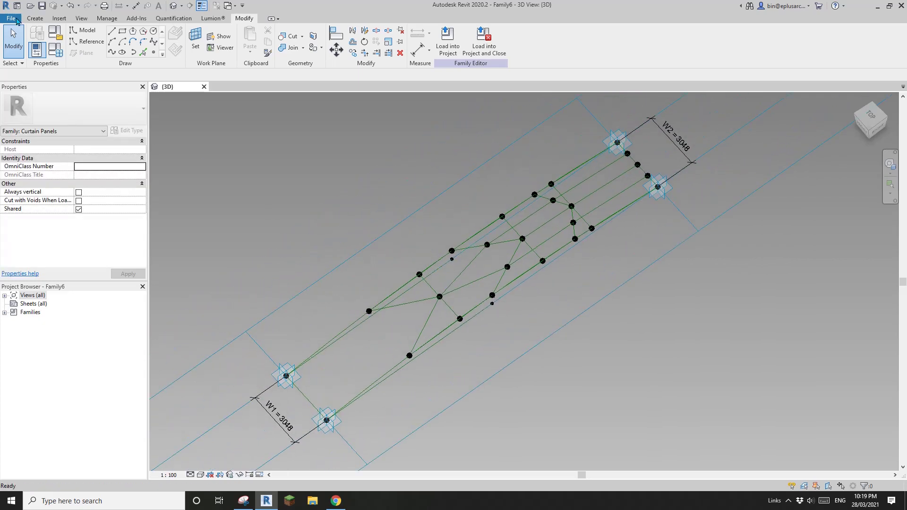
# - Create a new family from the Metric Generic Model Adaptive.rft template
pyautogui.moveTo(29, 55)
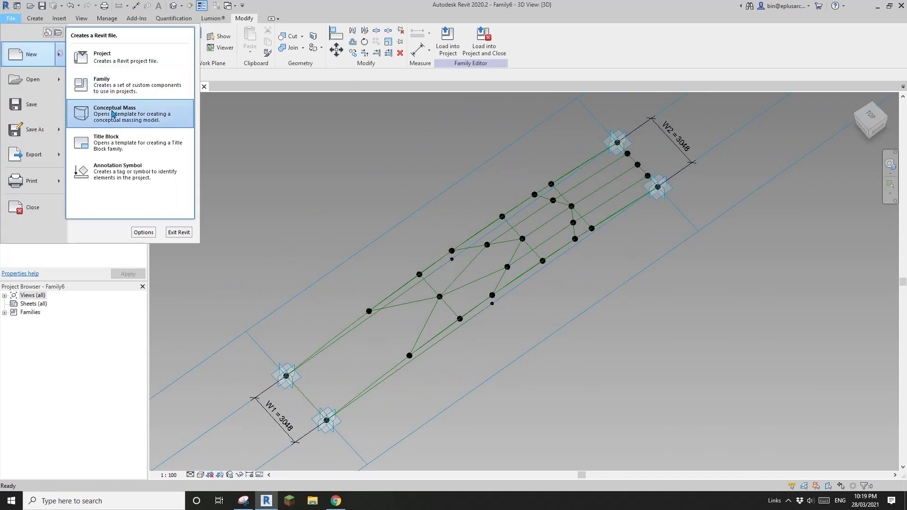
pyautogui.click(151, 89)
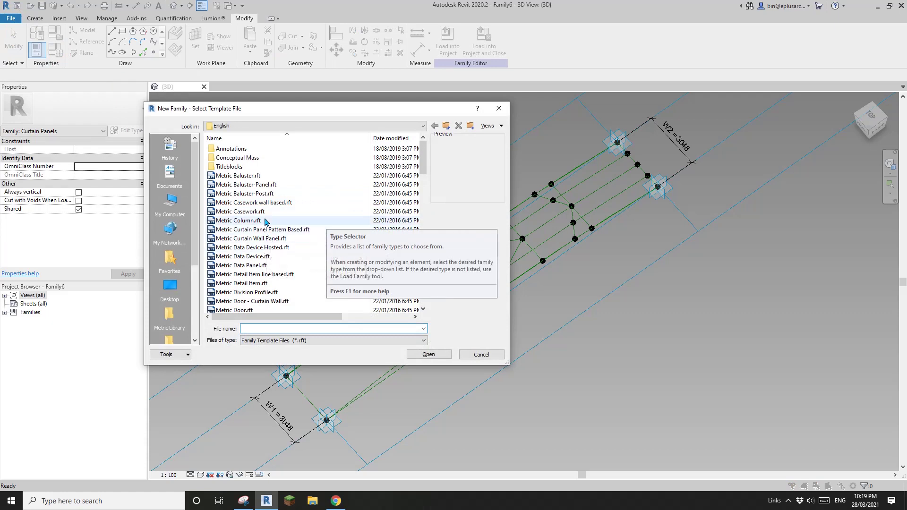
pyautogui.scroll(-2, 281, 272)
pyautogui.scroll(-4, 290, 306)
pyautogui.click(288, 275)
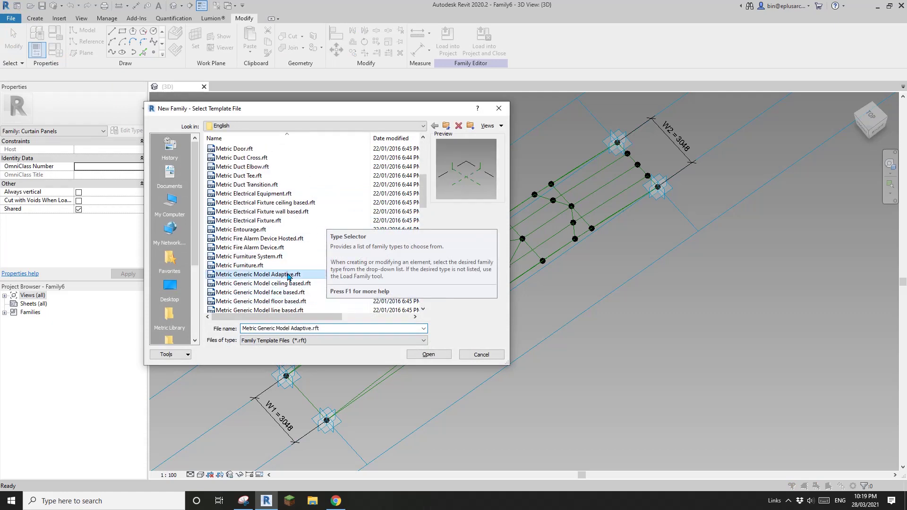
pyautogui.click(429, 355)
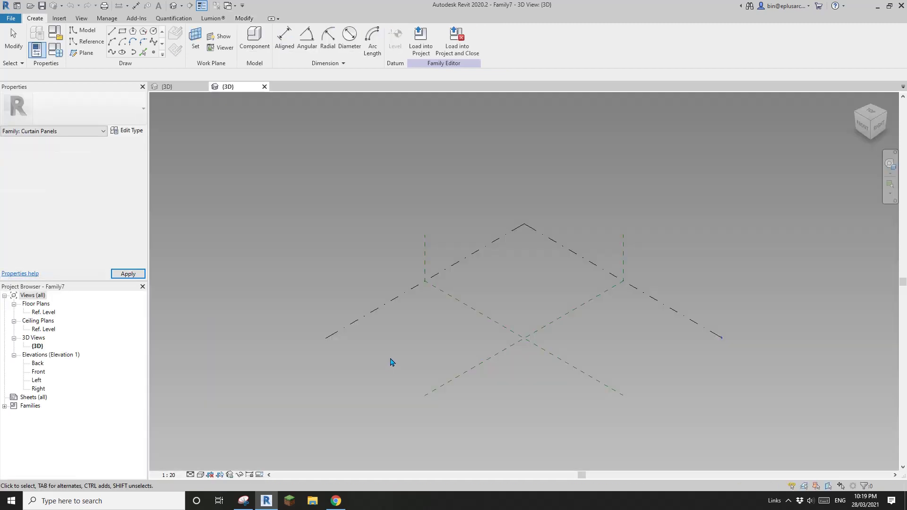
# - Place two separate reference points on the reference level
pyautogui.moveTo(457, 357); pyautogui.dragTo(430, 354, button='middle')
pyautogui.click(154, 52)
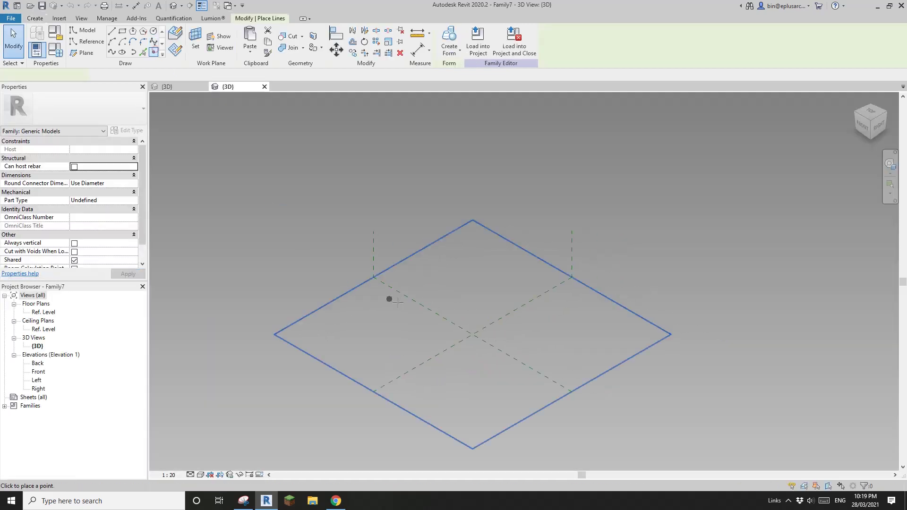
pyautogui.scroll(3, 433, 303)
pyautogui.click(373, 336)
pyautogui.click(516, 290)
pyautogui.scroll(2, 492, 298)
pyautogui.press('Escape')
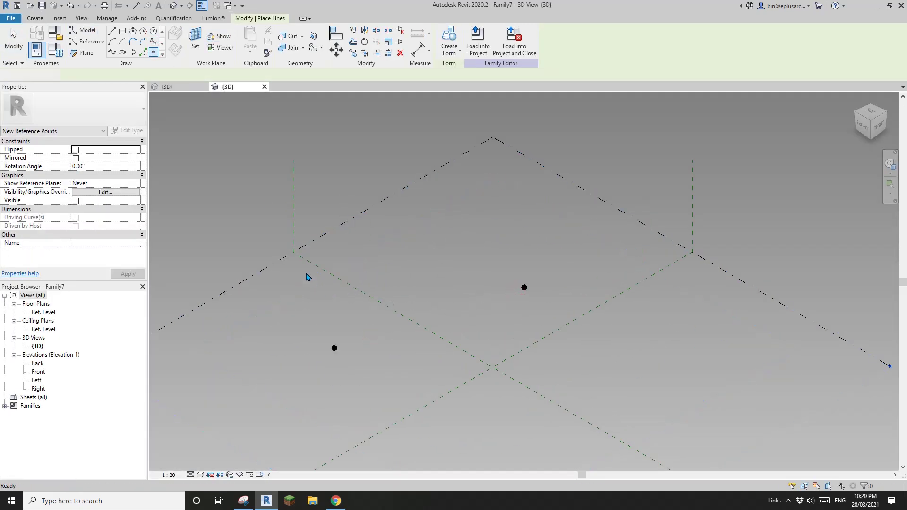
# - Convert both reference points into adaptive placement points
pyautogui.scroll(-1, 303, 276)
pyautogui.moveTo(342, 279); pyautogui.dragTo(298, 279, button='middle')
pyautogui.moveTo(243, 195); pyautogui.dragTo(568, 353)
pyautogui.moveTo(389, 272); pyautogui.dragTo(568, 352)
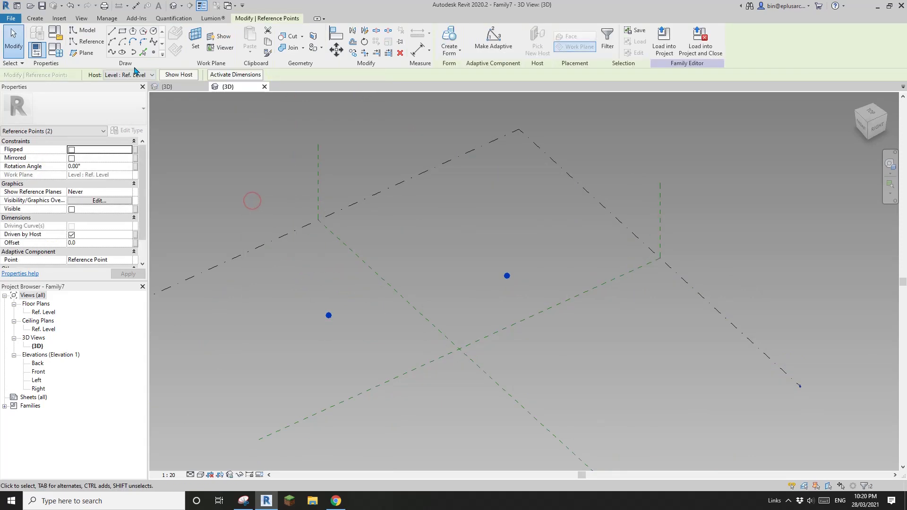
pyautogui.click(493, 39)
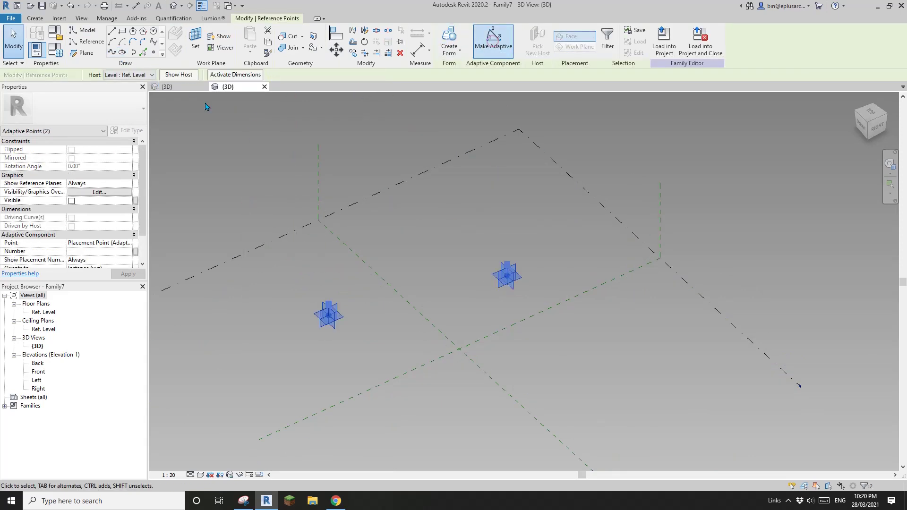
# - Join the two adaptive points with a reference line and host a reference point on it nearer to adaptive point 1
pyautogui.click(121, 53)
pyautogui.click(76, 218)
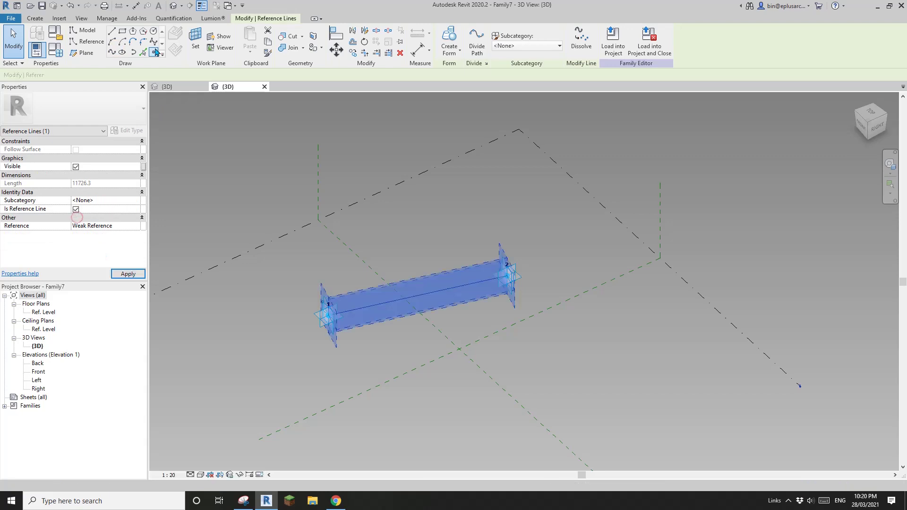
pyautogui.press('l')
pyautogui.press('i')
pyautogui.scroll(4, 373, 312)
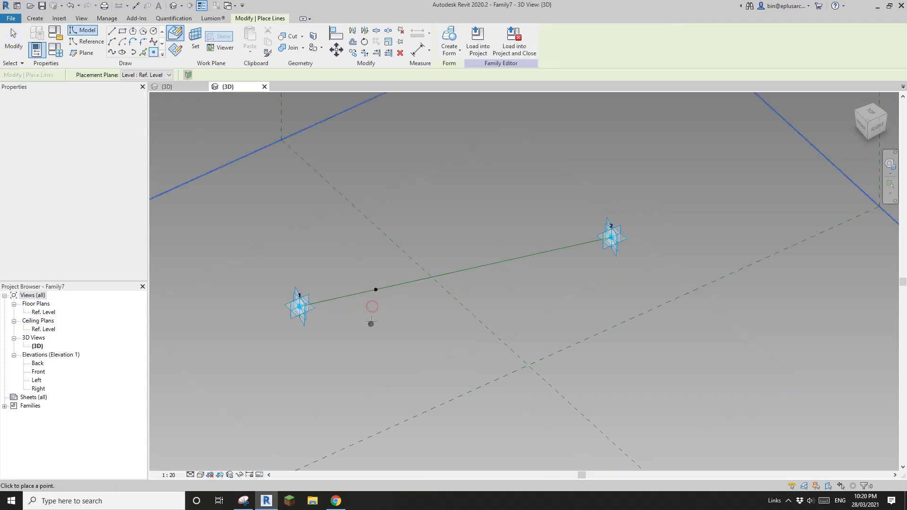
# - Draw a reference circle centred on the hosted point's own work plane and set its radius to 150
pyautogui.click(96, 45)
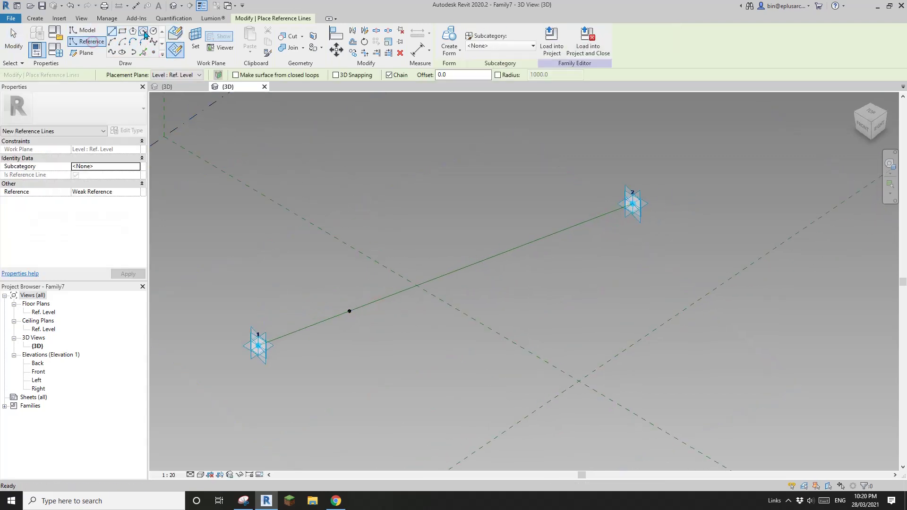
pyautogui.click(194, 44)
pyautogui.click(350, 311)
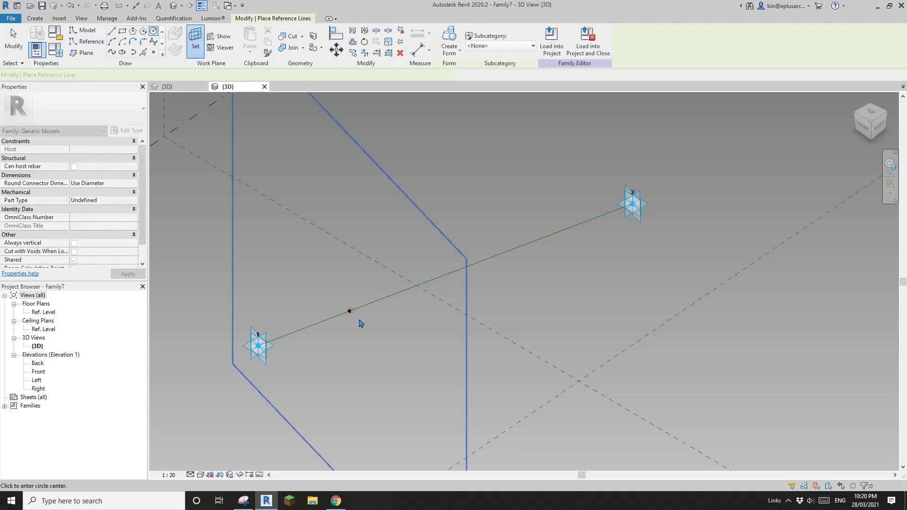
pyautogui.click(339, 284)
pyautogui.keyDown('shift'); pyautogui.moveTo(352, 298); pyautogui.dragTo(409, 293, button='middle'); pyautogui.keyUp('shift')
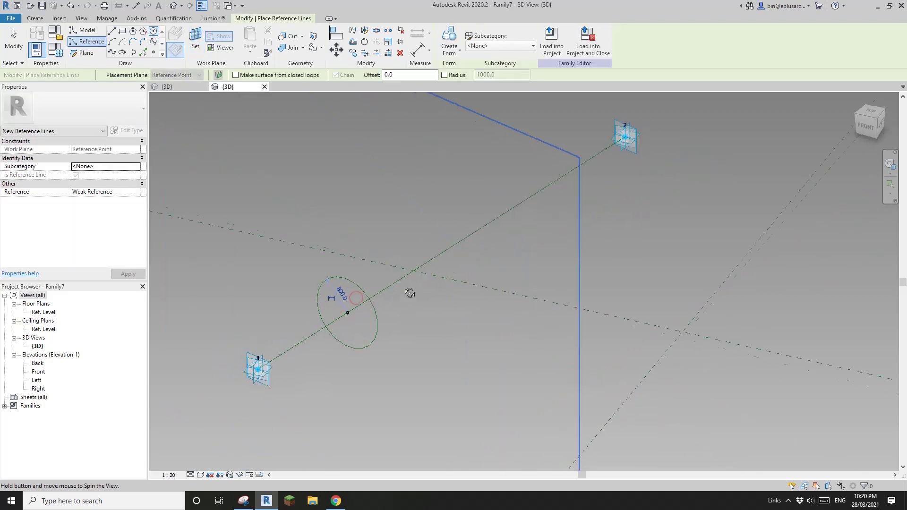
pyautogui.scroll(2, 350, 298)
pyautogui.click(344, 304)
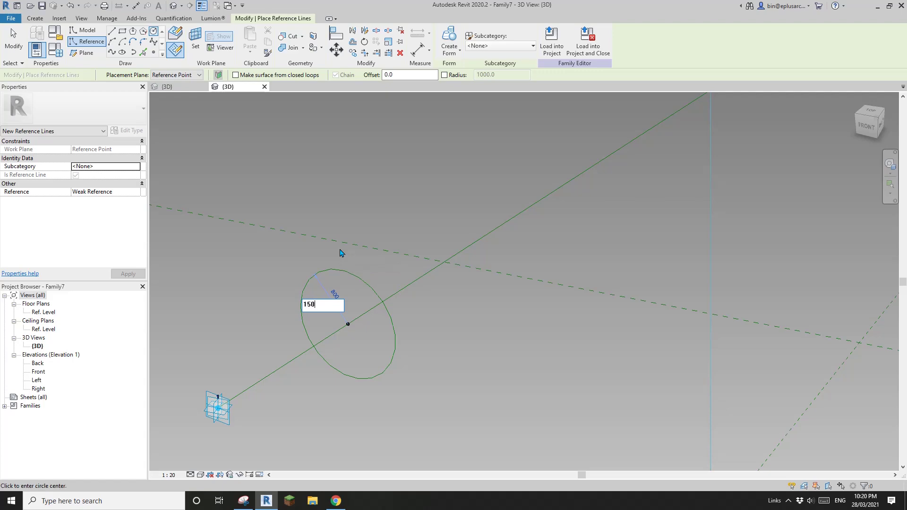
pyautogui.press('Escape')
pyautogui.press('Escape')
# - Turn the circle's temporary radius dimension into a permanent one
pyautogui.keyDown('shift'); pyautogui.moveTo(335, 284); pyautogui.dragTo(343, 327, button='middle'); pyautogui.keyUp('shift')
pyautogui.moveTo(319, 277); pyautogui.dragTo(357, 333)
pyautogui.scroll(4, 338, 316)
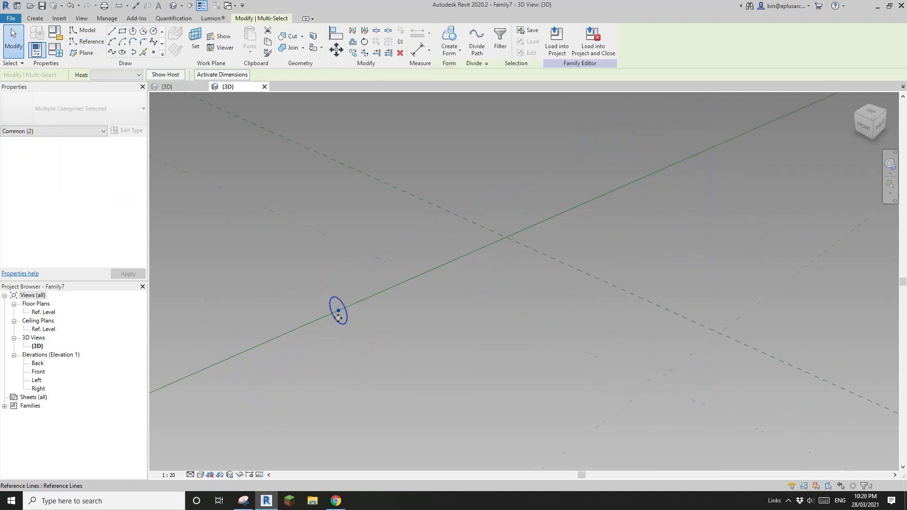
pyautogui.click(345, 300)
pyautogui.click(344, 300)
pyautogui.scroll(2, 344, 301)
pyautogui.click(322, 297)
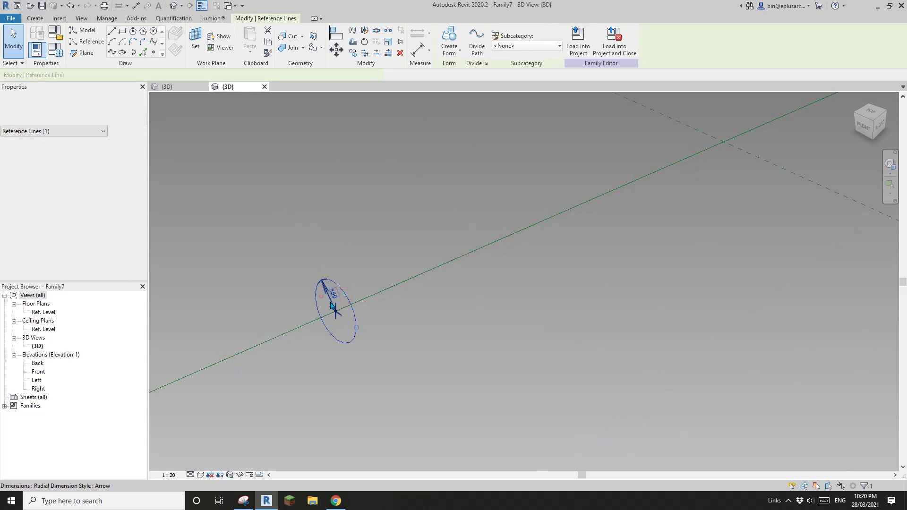
pyautogui.press('Escape')
# - Label the circle's radius dimension with a new instance family parameter named R
pyautogui.click(334, 297)
pyautogui.click(535, 39)
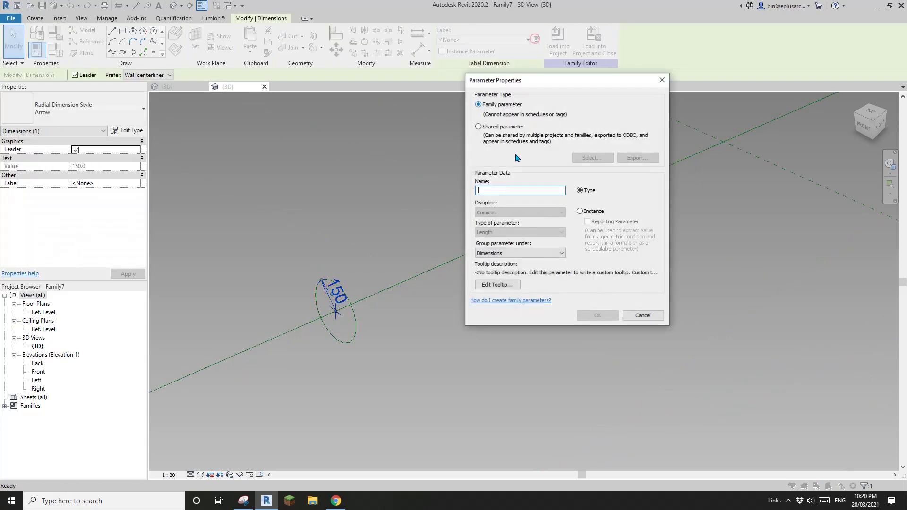
pyautogui.write('R')
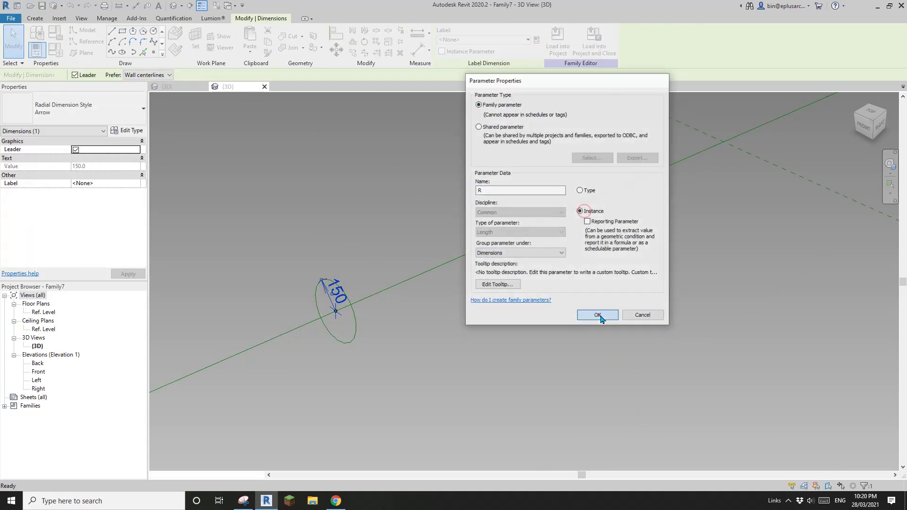
pyautogui.click(598, 315)
pyautogui.scroll(-4, 379, 281)
pyautogui.press('Escape')
pyautogui.press('Escape')
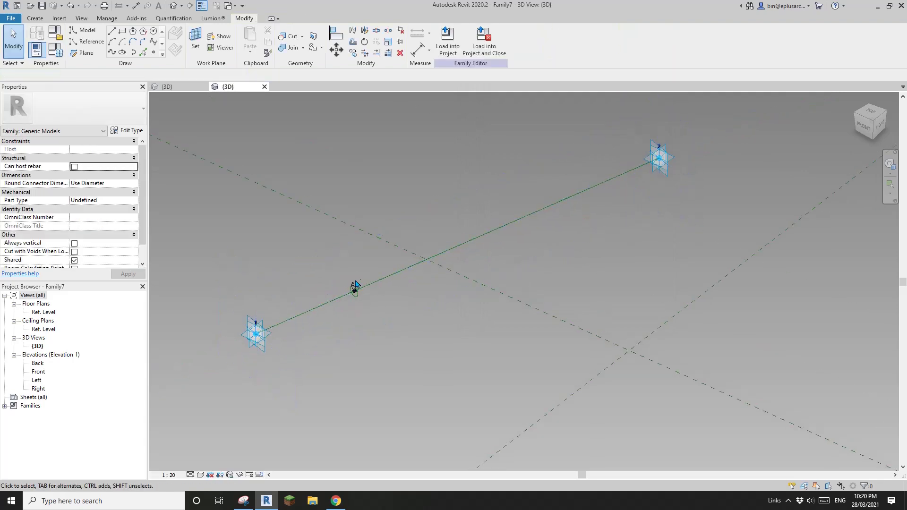
# - Copy the circle together with its hosting point and radius dimension to a free spot beside the reference line
pyautogui.moveTo(335, 257); pyautogui.dragTo(375, 303)
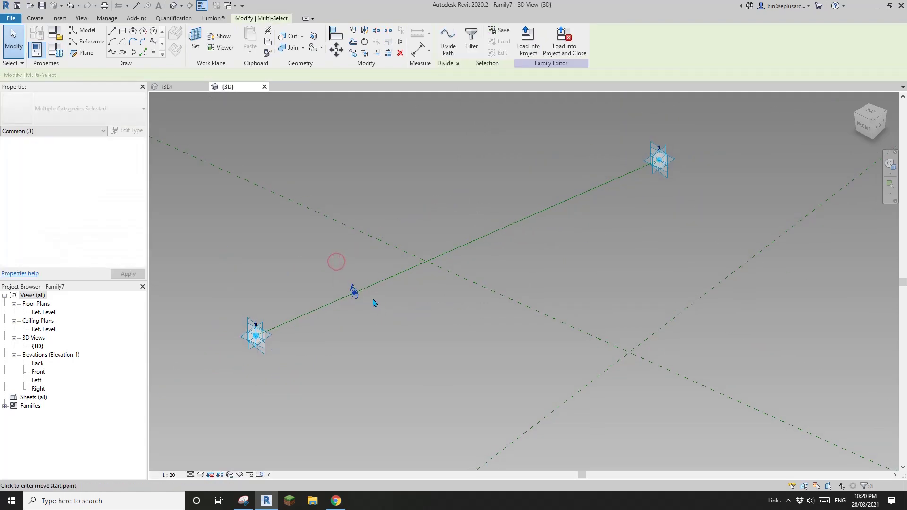
pyautogui.press('Escape')
pyautogui.scroll(3, 306, 259)
pyautogui.click(312, 251)
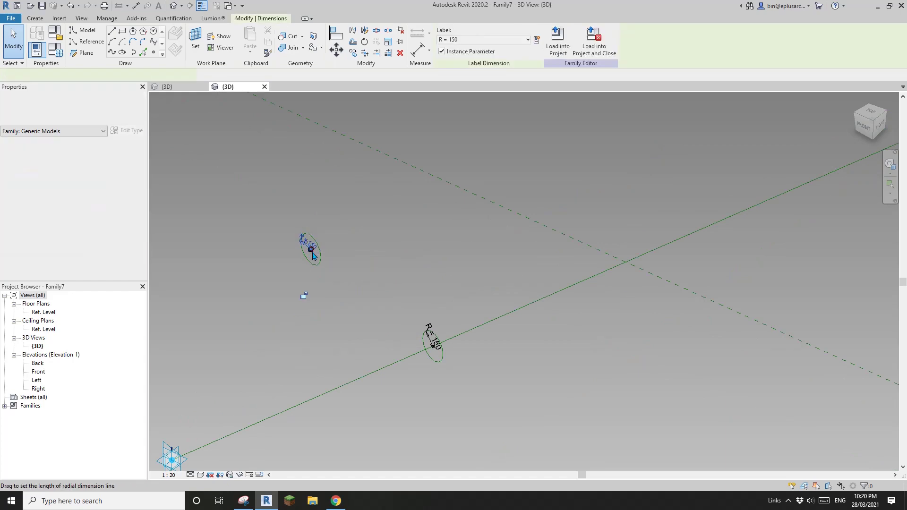
pyautogui.press('Escape')
# - Rehost the copied circle's point onto the reference line, beyond the original circle towards adaptive point 2
pyautogui.click(312, 256)
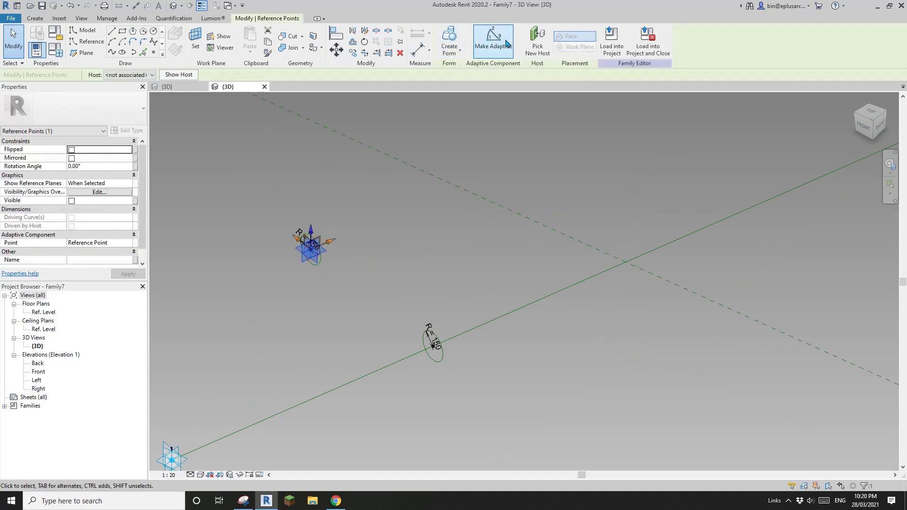
pyautogui.click(678, 239)
pyautogui.click(626, 289)
pyautogui.scroll(-3, 625, 289)
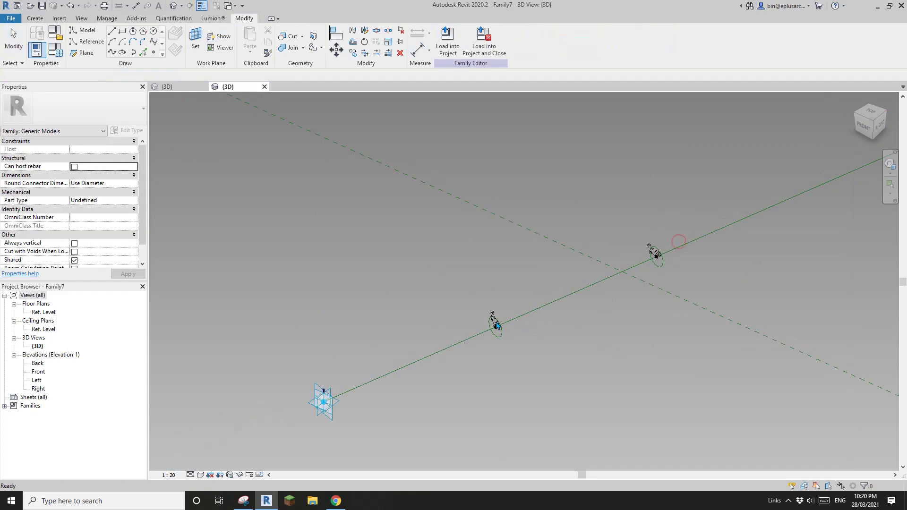
# - Set the normalized curve parameter of the original circle's host point to 0
pyautogui.scroll(4, 494, 326)
pyautogui.scroll(-2, 504, 337)
pyautogui.click(494, 327)
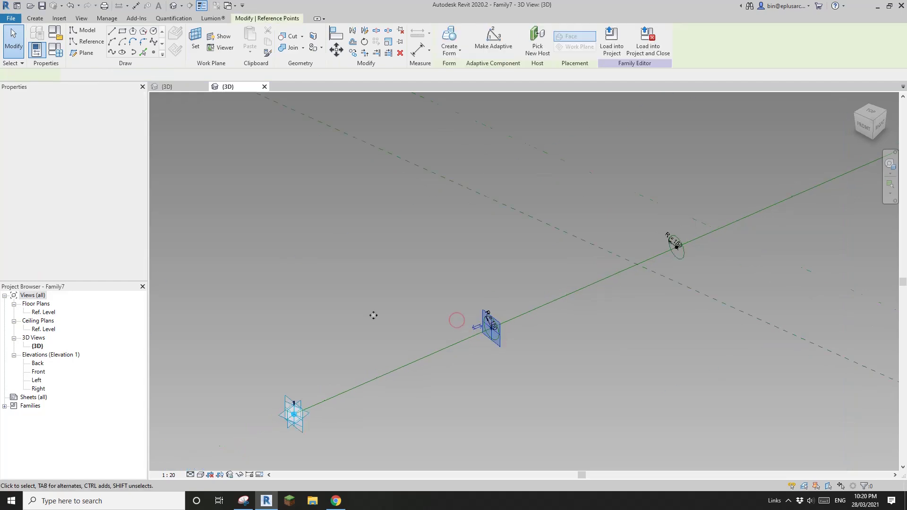
pyautogui.click(101, 254)
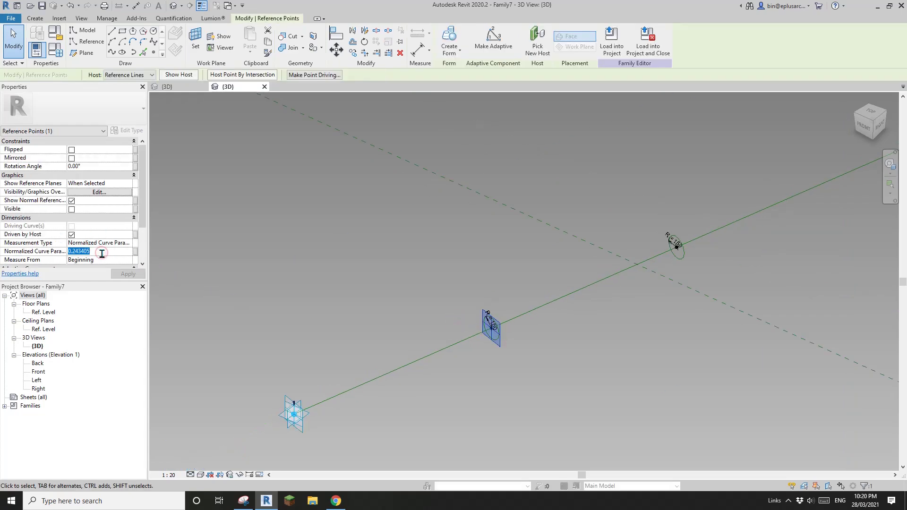
pyautogui.write('0')
pyautogui.scroll(-1, 343, 219)
pyautogui.click(536, 284)
# - Set the normalized curve parameter of the copied circle's host point to 1
pyautogui.scroll(2, 586, 253)
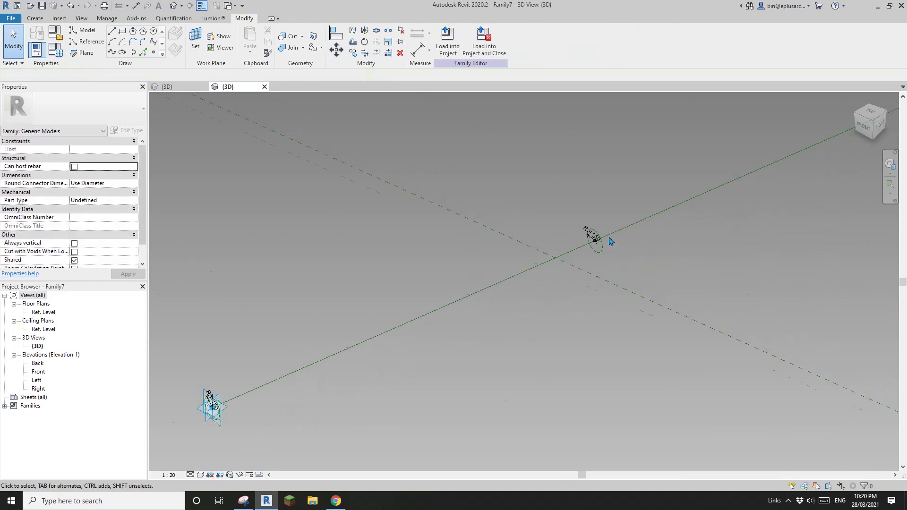
pyautogui.moveTo(552, 234); pyautogui.dragTo(599, 249)
pyautogui.click(106, 252)
pyautogui.write('1')
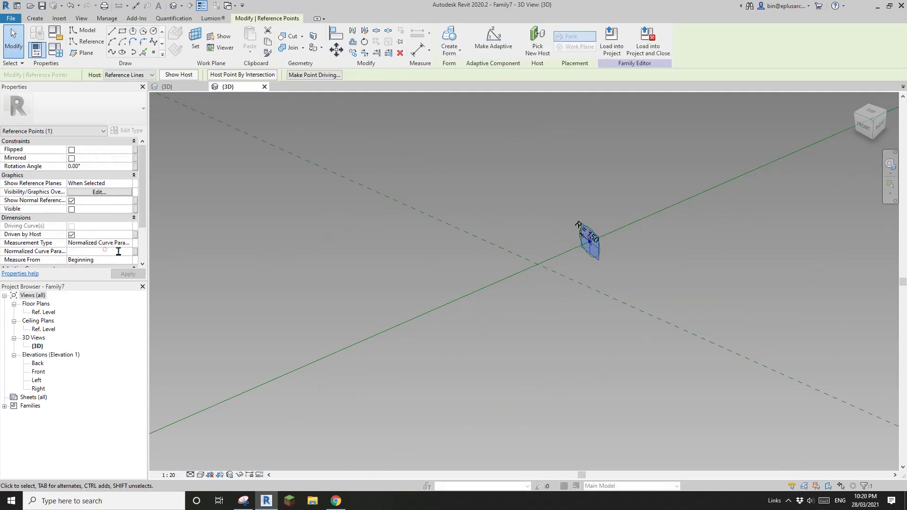
pyautogui.scroll(-2, 371, 220)
pyautogui.click(454, 247)
pyautogui.press('Escape')
# - Create a solid form between the two end circles as a round tube along the reference line
pyautogui.scroll(2, 286, 346)
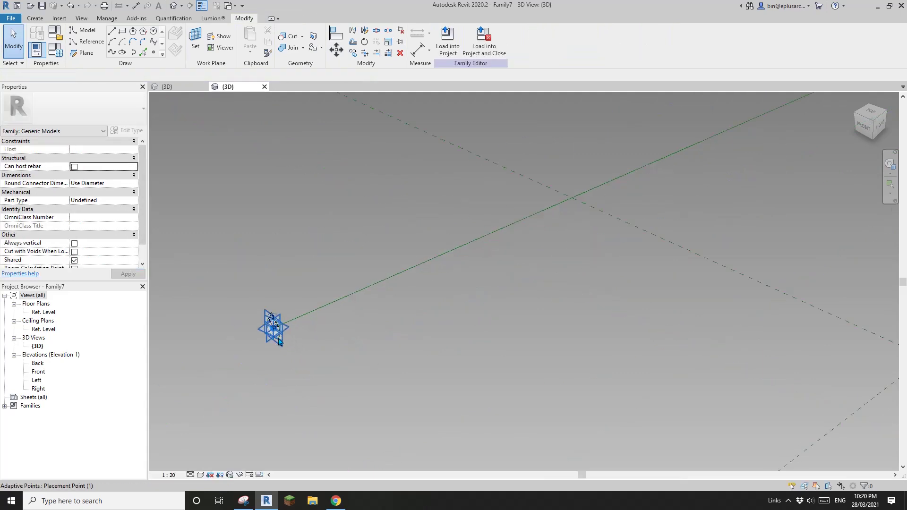
pyautogui.scroll(2, 279, 341)
pyautogui.scroll(-4, 320, 328)
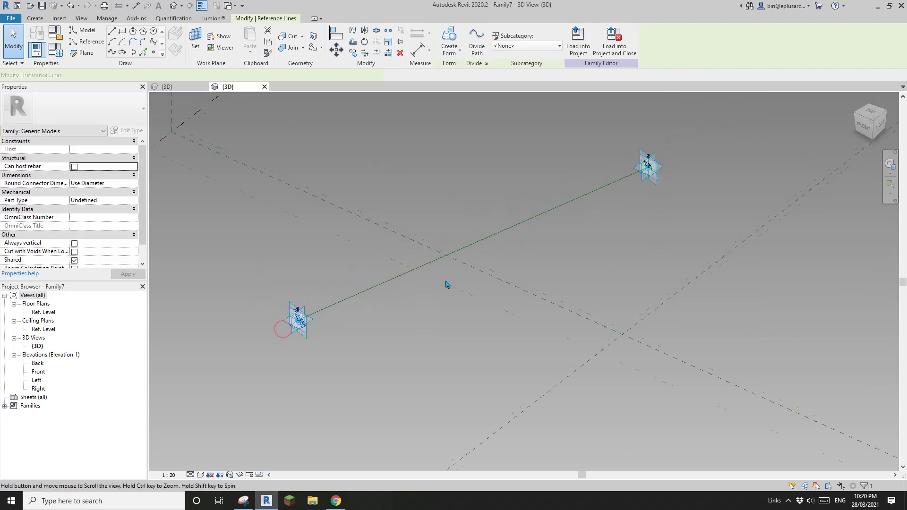
pyautogui.moveTo(703, 139); pyautogui.dragTo(535, 251, button='middle')
pyautogui.scroll(2, 533, 250)
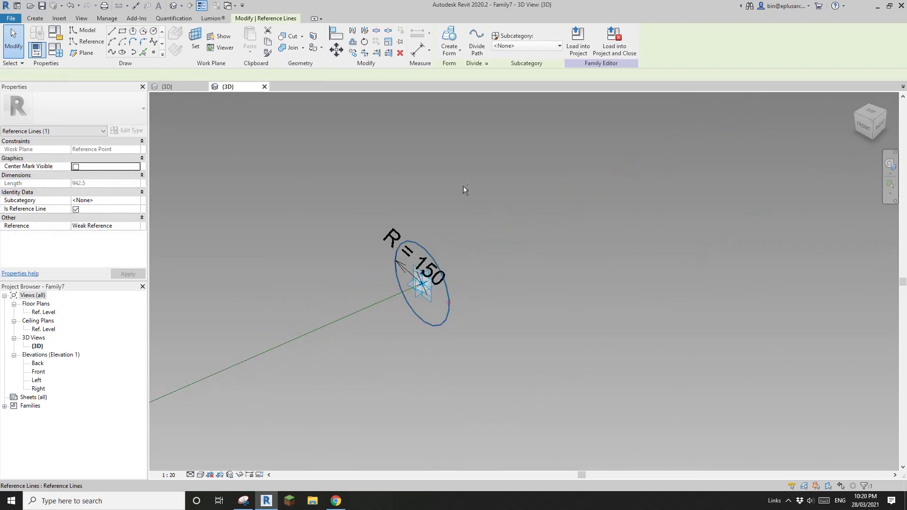
pyautogui.click(449, 40)
pyautogui.scroll(-5, 404, 239)
pyautogui.moveTo(391, 265); pyautogui.dragTo(559, 225, button='middle')
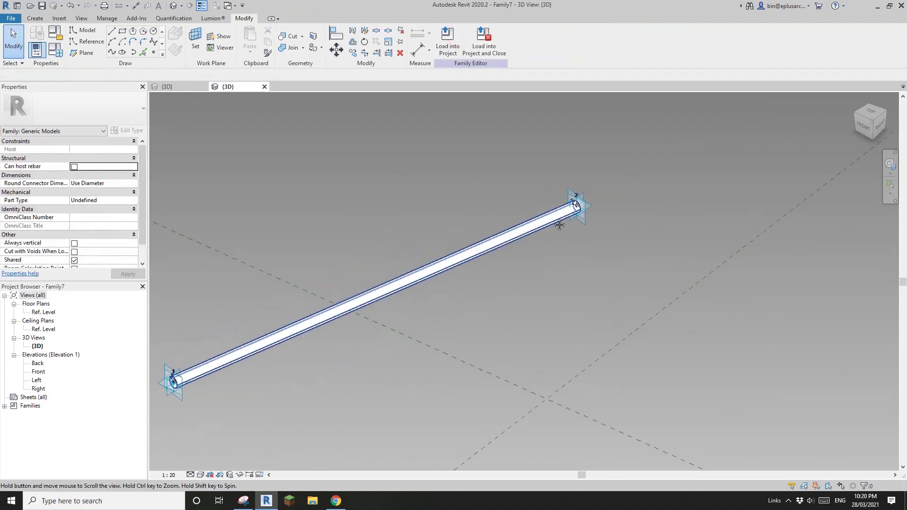
# - Load the two-point round member family into the curtain panel family, ready for placement on its line framework
pyautogui.scroll(-2, 559, 226)
pyautogui.keyDown('shift'); pyautogui.moveTo(530, 257); pyautogui.dragTo(520, 284, button='middle'); pyautogui.keyUp('shift')
pyautogui.scroll(1, 470, 256)
pyautogui.moveTo(470, 257); pyautogui.dragTo(472, 275, button='middle')
pyautogui.click(455, 50)
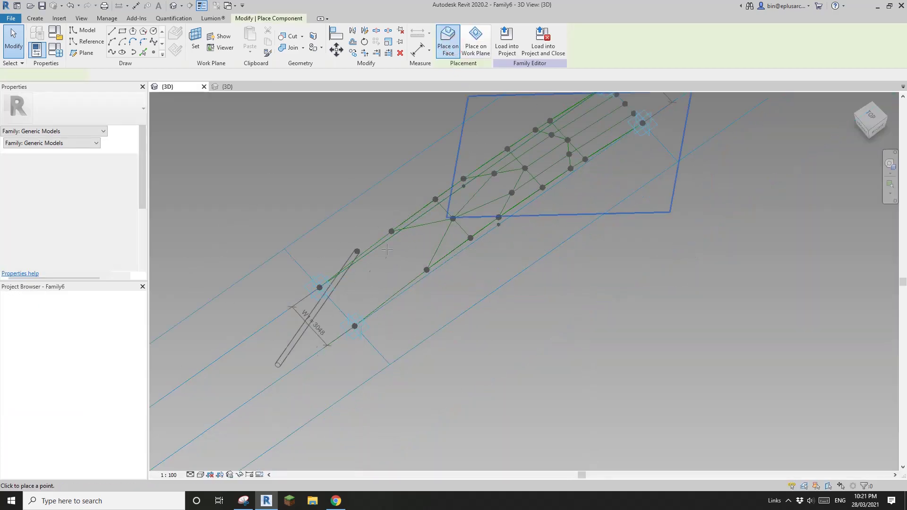
pyautogui.scroll(3, 380, 261)
pyautogui.scroll(1, 470, 230)
pyautogui.moveTo(469, 230); pyautogui.dragTo(409, 304, button='middle')
pyautogui.scroll(-1, 444, 259)
pyautogui.scroll(1, 431, 286)
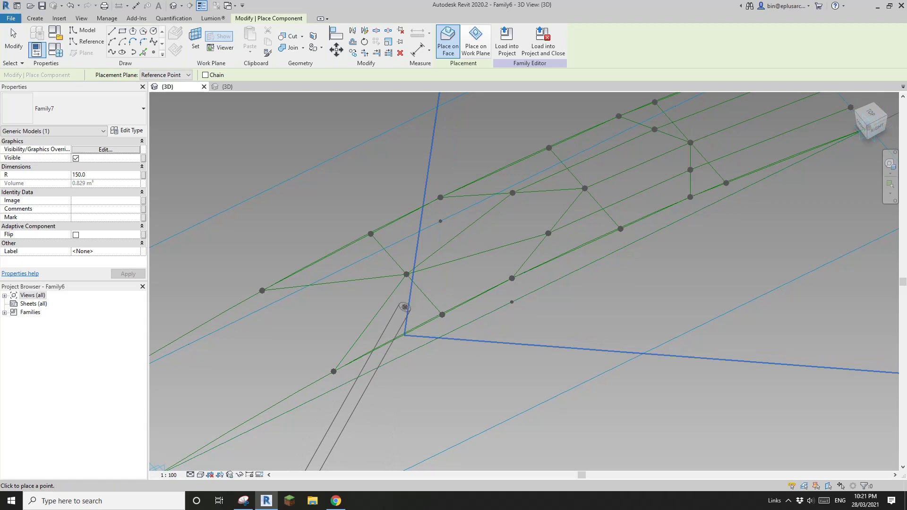
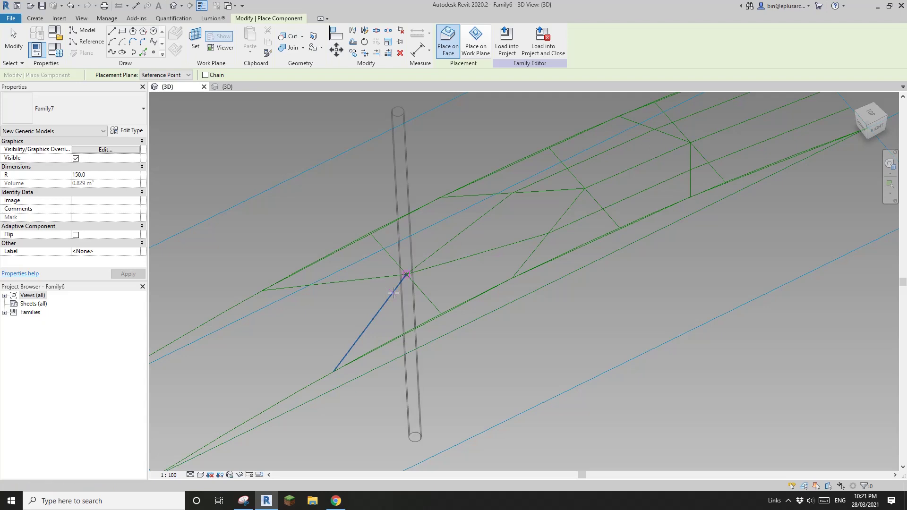
# - Place round members along the four diagonal lines that meet at the crossing node nearest the W1 end
pyautogui.click(393, 293)
pyautogui.click(394, 293)
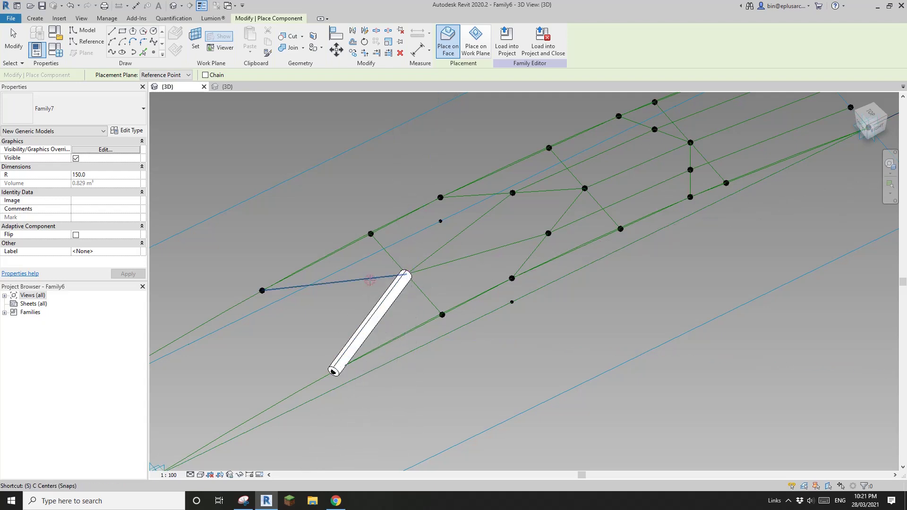
pyautogui.click(406, 275)
pyautogui.click(263, 290)
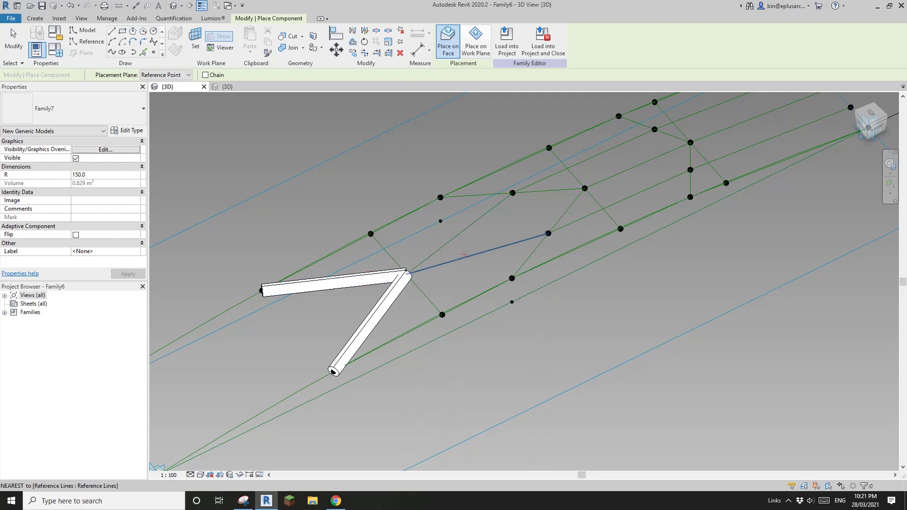
pyautogui.click(464, 255)
pyautogui.click(512, 193)
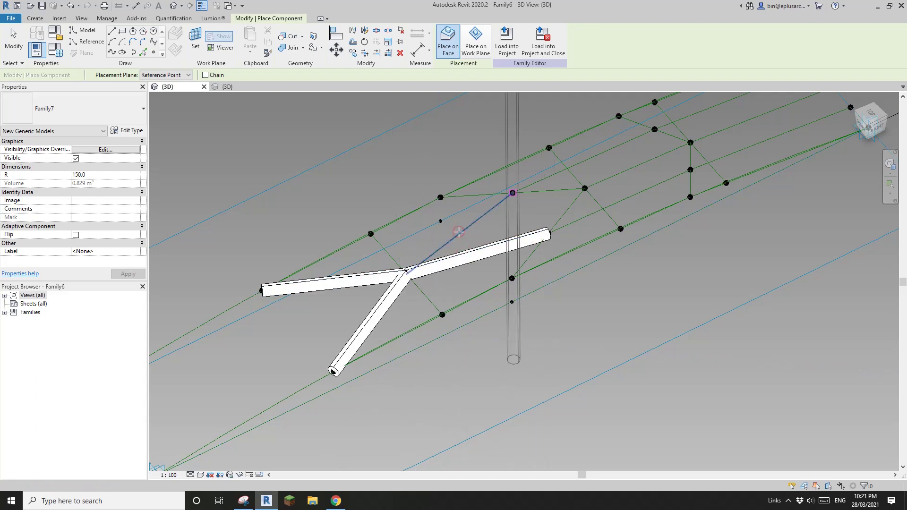
pyautogui.click(459, 231)
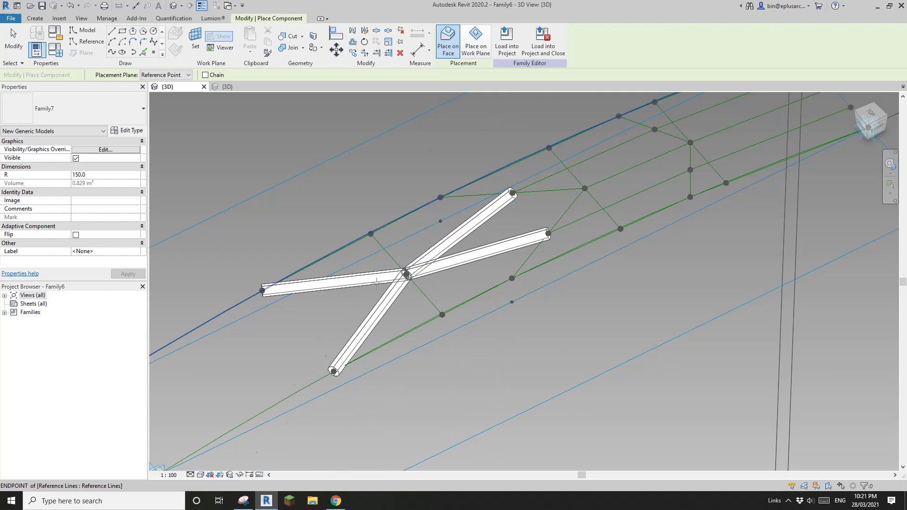
# - Place a round member across the W1 end between its two adaptive points and end the placement
pyautogui.moveTo(376, 284); pyautogui.dragTo(503, 223, button='middle')
pyautogui.scroll(-5, 503, 223)
pyautogui.scroll(4, 426, 294)
pyautogui.moveTo(476, 284); pyautogui.dragTo(419, 304, button='middle')
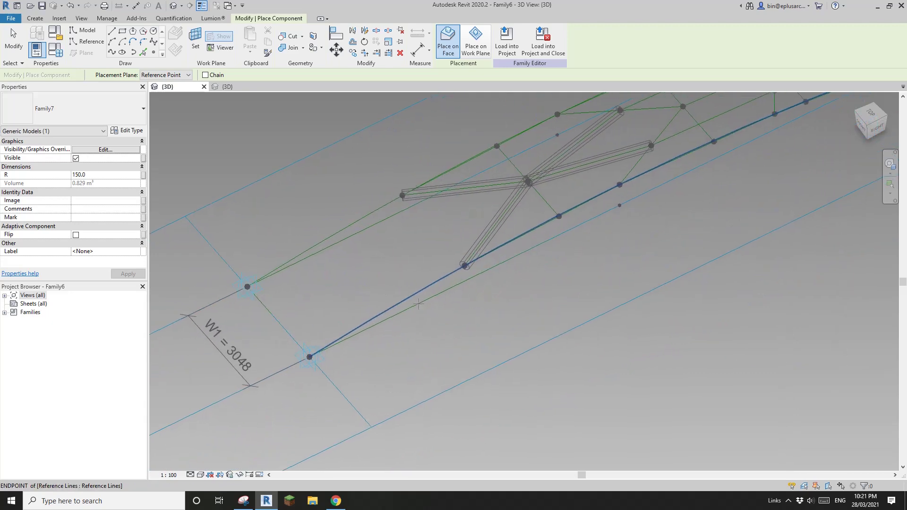
pyautogui.click(464, 279)
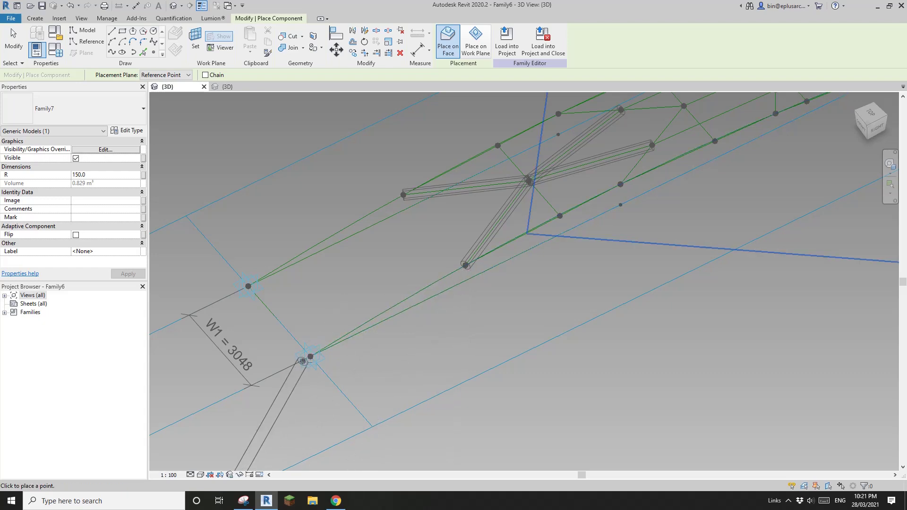
pyautogui.click(268, 309)
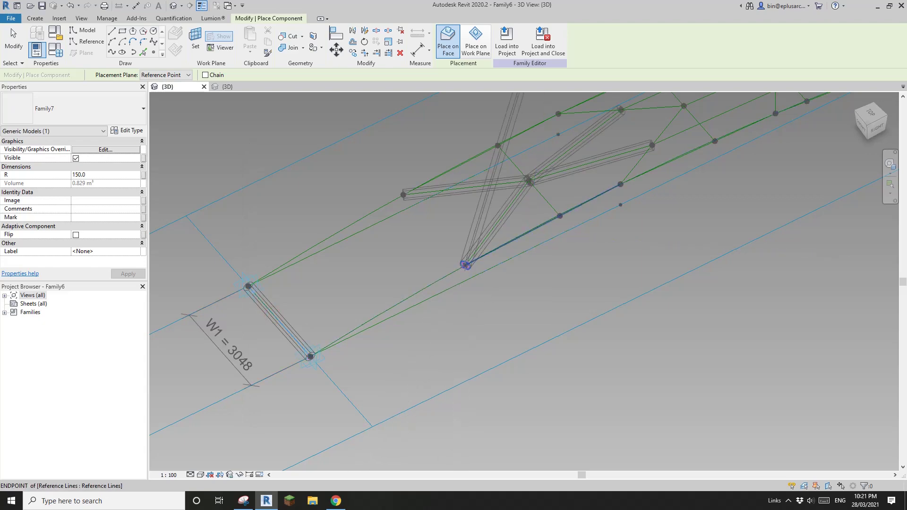
pyautogui.click(466, 265)
pyautogui.press('Escape')
# - Create a spline through adaptive point 2 and the near end point of the nearest diagonal member, and make it a reference line
pyautogui.scroll(4, 463, 266)
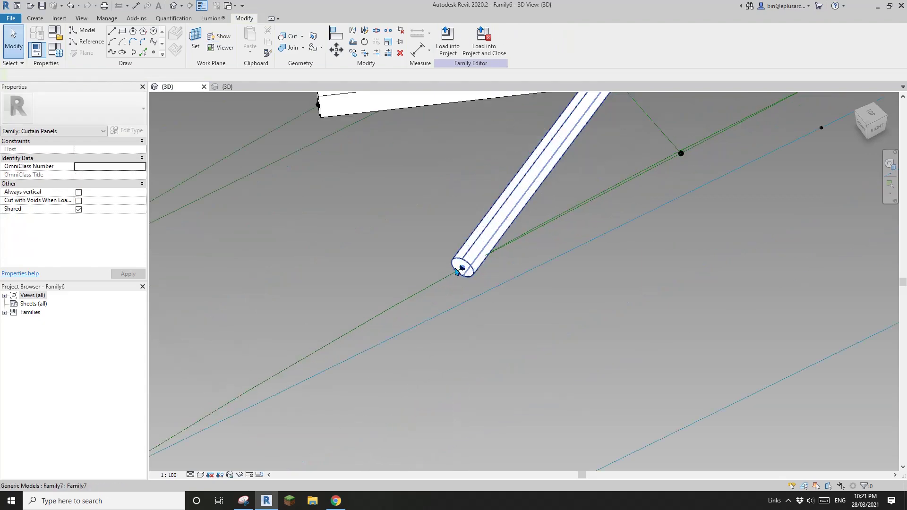
pyautogui.moveTo(467, 276); pyautogui.dragTo(469, 277)
pyautogui.scroll(-2, 419, 285)
pyautogui.moveTo(383, 314); pyautogui.dragTo(552, 219, button='middle')
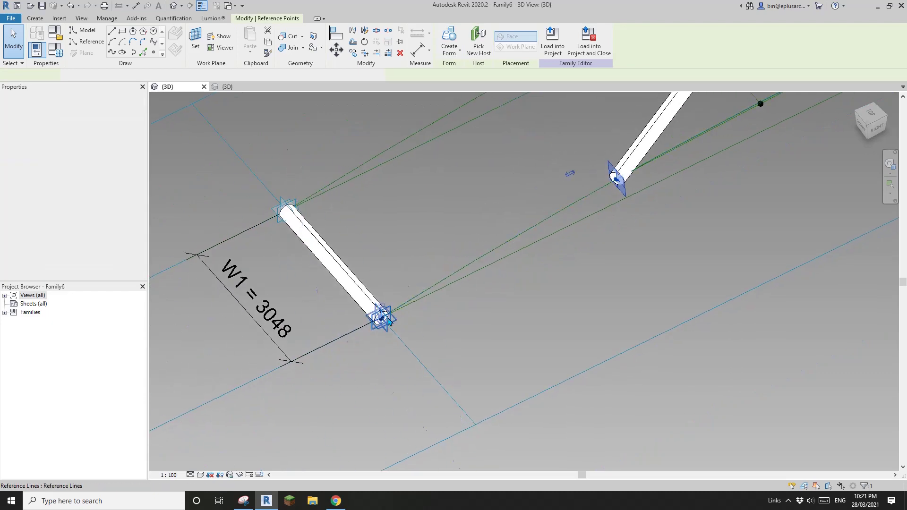
pyautogui.keyDown('ctrl'); pyautogui.click(386, 323); pyautogui.keyUp('ctrl')
pyautogui.scroll(-3, 387, 325)
pyautogui.moveTo(411, 307); pyautogui.dragTo(319, 320, button='middle')
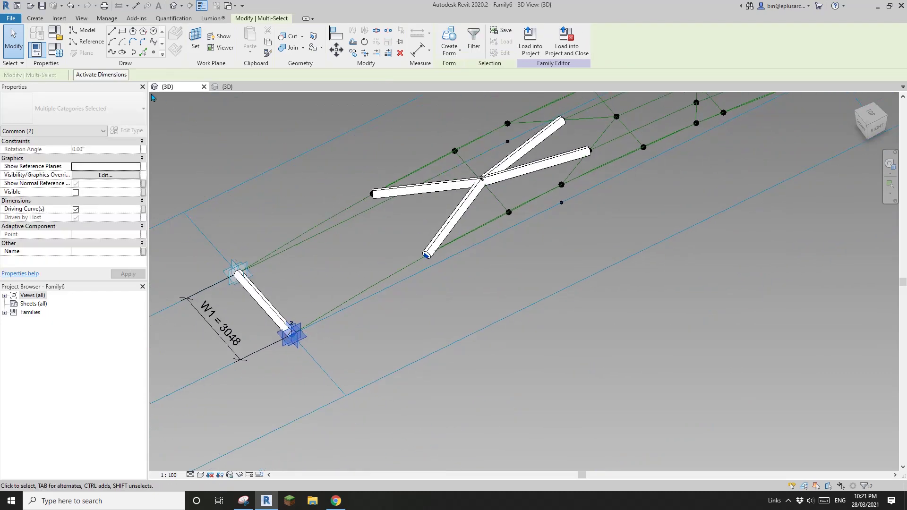
pyautogui.click(112, 54)
pyautogui.click(76, 218)
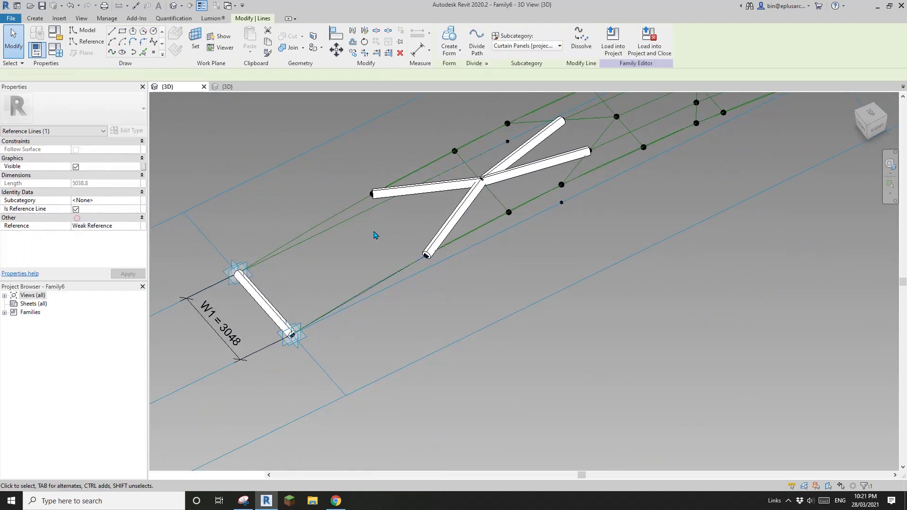
# - Create a matching spline on the opposite edge from the W1 adaptive point to the diagonal's end point, and make it a reference line
pyautogui.click(368, 200)
pyautogui.scroll(2, 368, 199)
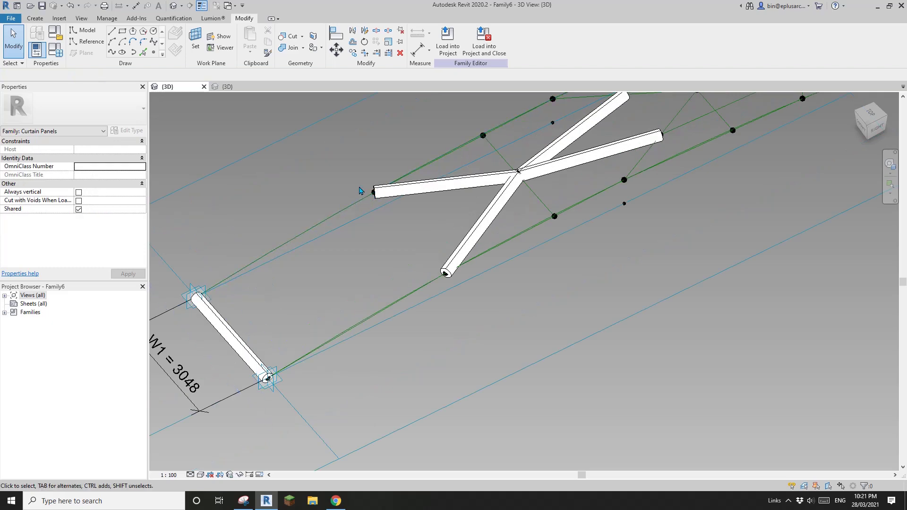
pyautogui.moveTo(378, 197); pyautogui.dragTo(380, 198)
pyautogui.moveTo(255, 249); pyautogui.dragTo(361, 239, button='middle')
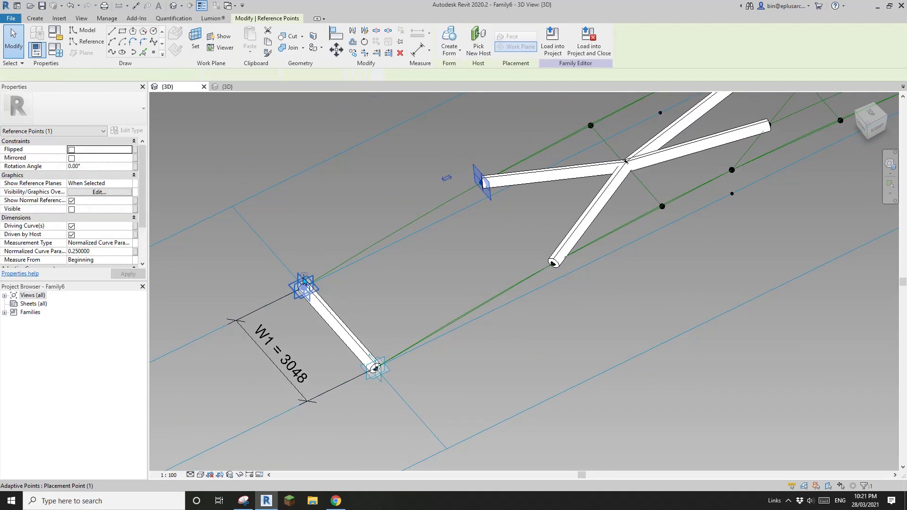
pyautogui.keyDown('ctrl'); pyautogui.click(303, 276); pyautogui.keyUp('ctrl')
pyautogui.click(112, 54)
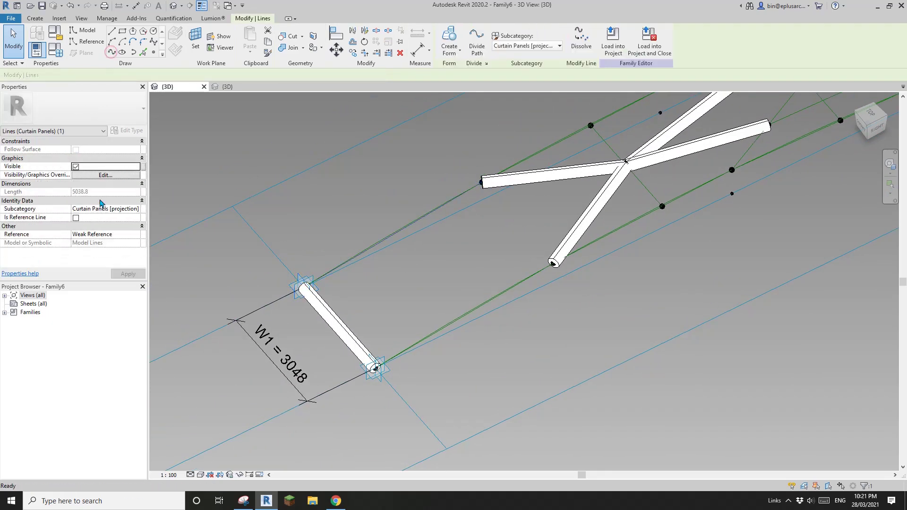
pyautogui.click(76, 218)
pyautogui.moveTo(362, 154); pyautogui.dragTo(338, 192, button='middle')
pyautogui.press('Escape')
pyautogui.click(34, 18)
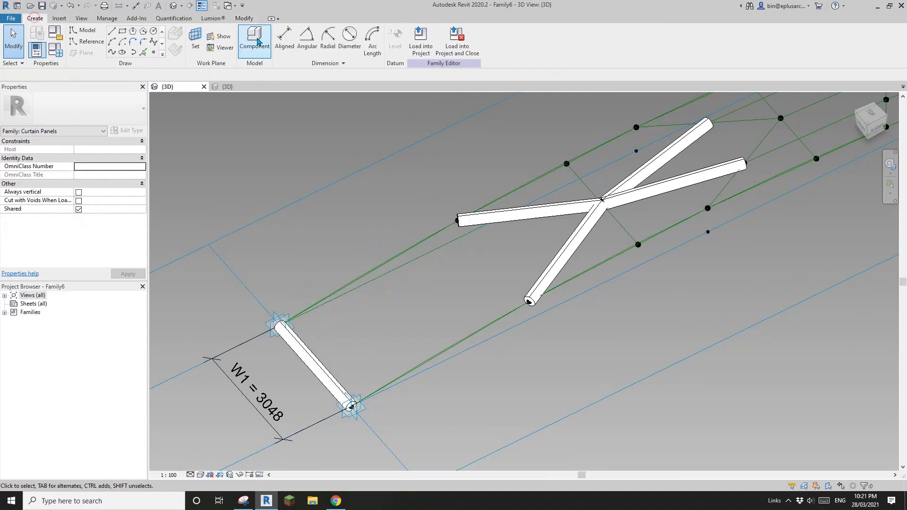
pyautogui.scroll(4, 422, 275)
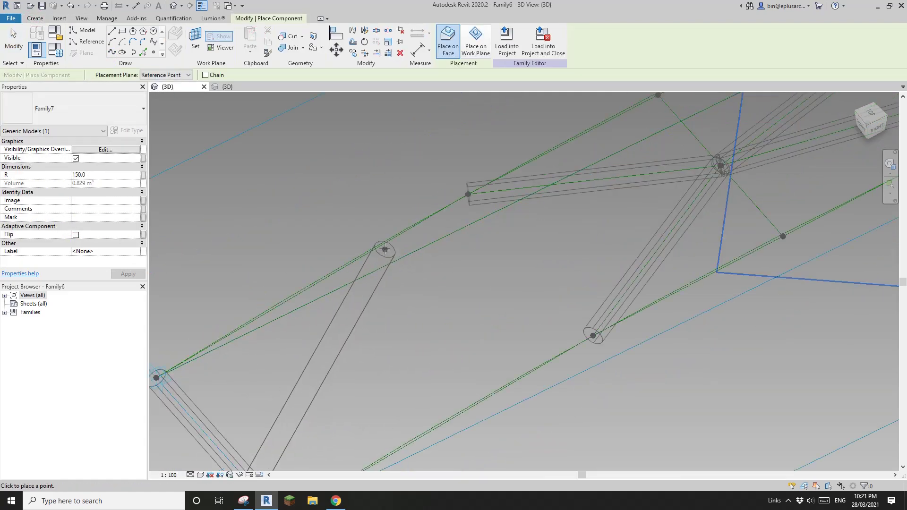
pyautogui.press('Escape')
# - Temporarily hide the two long edge reference curves that overlap the new short reference lines
pyautogui.scroll(-3, 382, 269)
pyautogui.moveTo(440, 315); pyautogui.dragTo(438, 285, button='middle')
pyautogui.scroll(2, 356, 240)
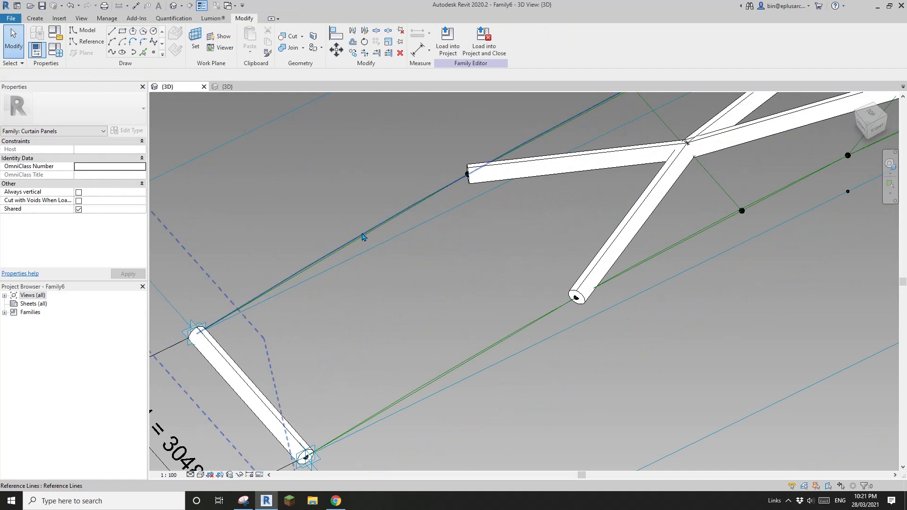
pyautogui.click(363, 236)
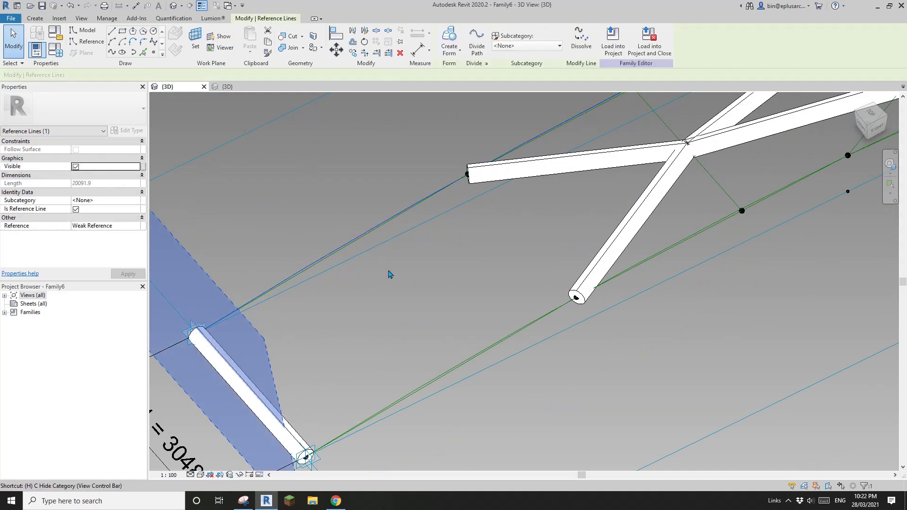
pyautogui.press('c')
pyautogui.click(475, 356)
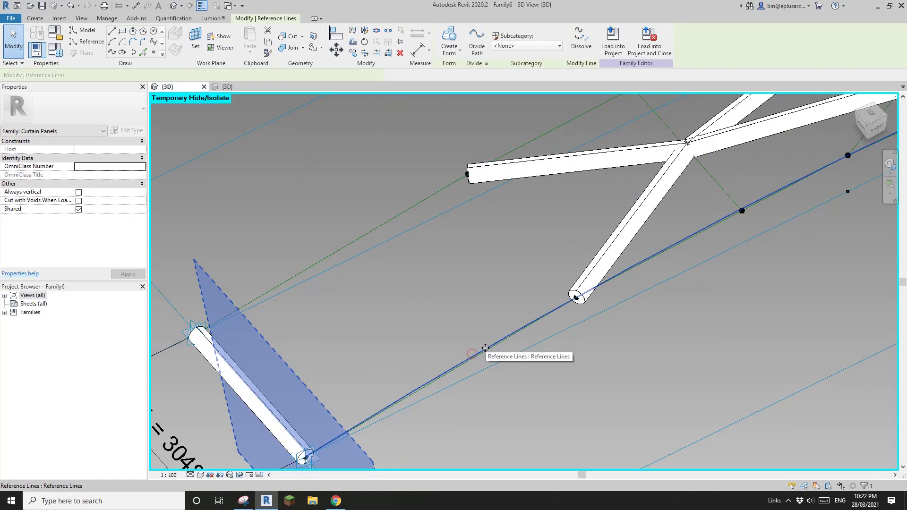
pyautogui.scroll(-3, 478, 349)
pyautogui.scroll(-2, 549, 284)
# - Temporarily hide the two straight reference lines running between the adaptive points of the W1 and W2 ends
pyautogui.click(550, 282)
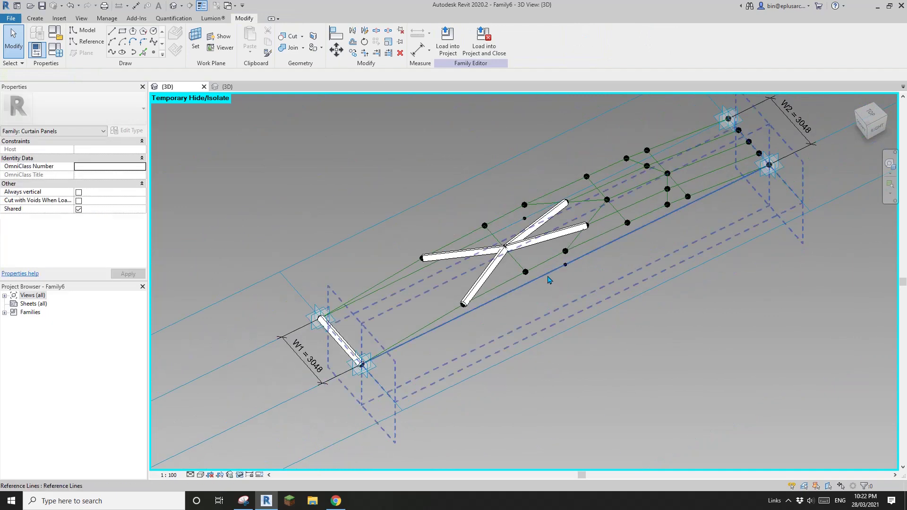
pyautogui.scroll(2, 548, 280)
pyautogui.press('h')
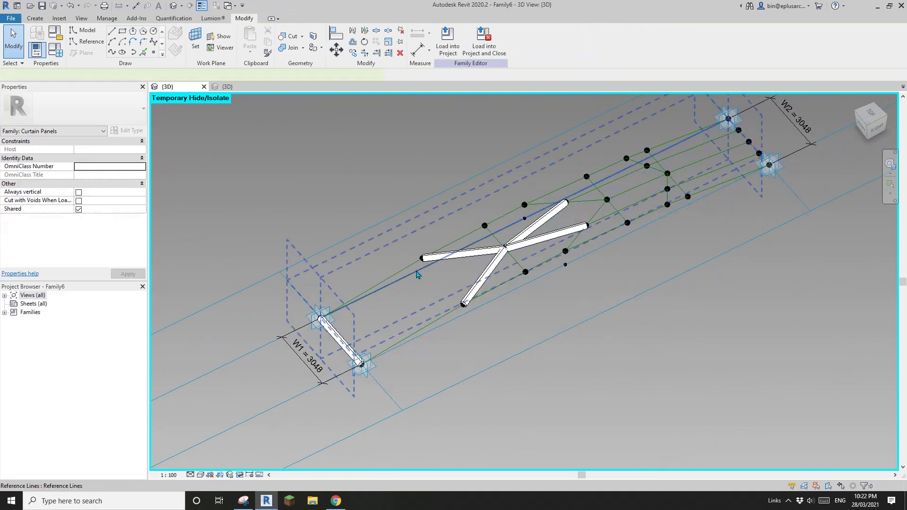
pyautogui.click(417, 270)
pyautogui.press('h')
pyautogui.press('h')
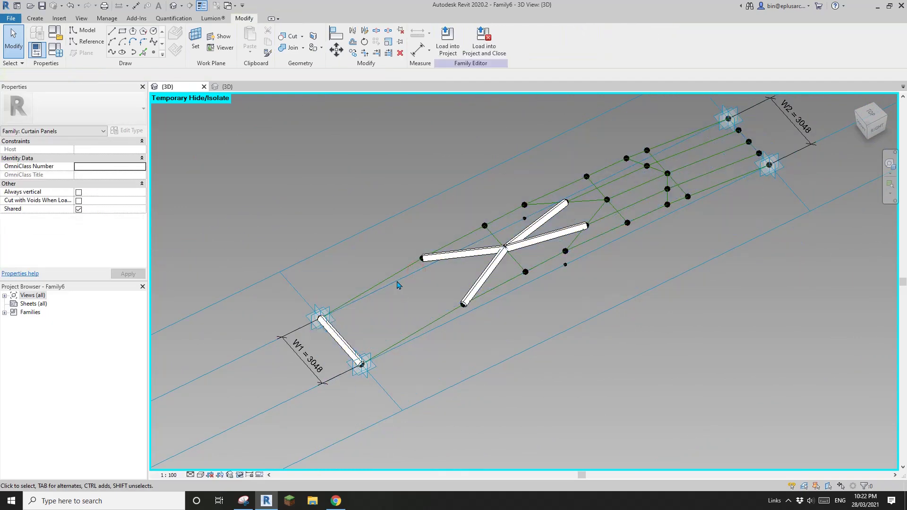
# - Temporarily hide the blue pattern grid surrounding the panel framework
pyautogui.click(367, 232)
pyautogui.press('Escape')
pyautogui.keyDown('shift'); pyautogui.moveTo(423, 303); pyautogui.dragTo(570, 360, button='middle'); pyautogui.keyUp('shift')
pyautogui.moveTo(350, 333); pyautogui.dragTo(413, 314, button='middle')
pyautogui.scroll(1, 413, 314)
# - Place round members along both side lines at the W1 end and along the next segment of the far edge
pyautogui.click(34, 18)
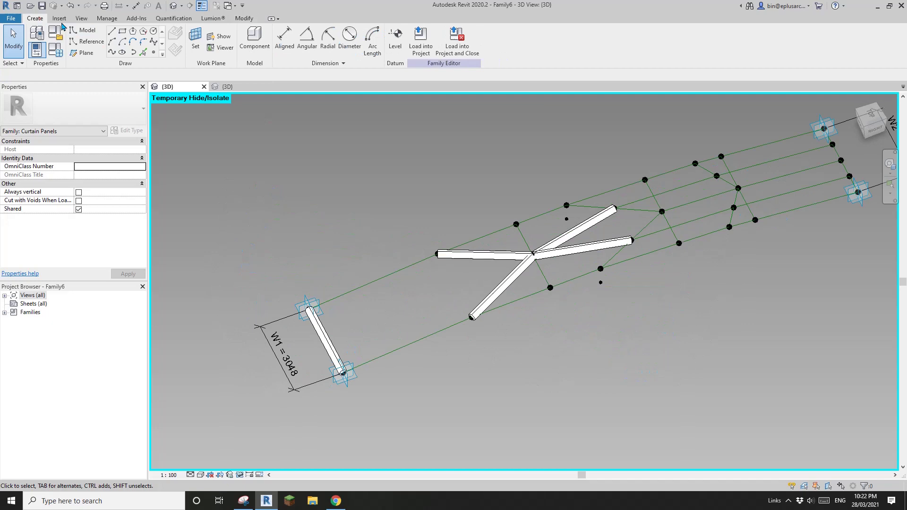
pyautogui.click(250, 42)
pyautogui.scroll(3, 537, 272)
pyautogui.click(241, 426)
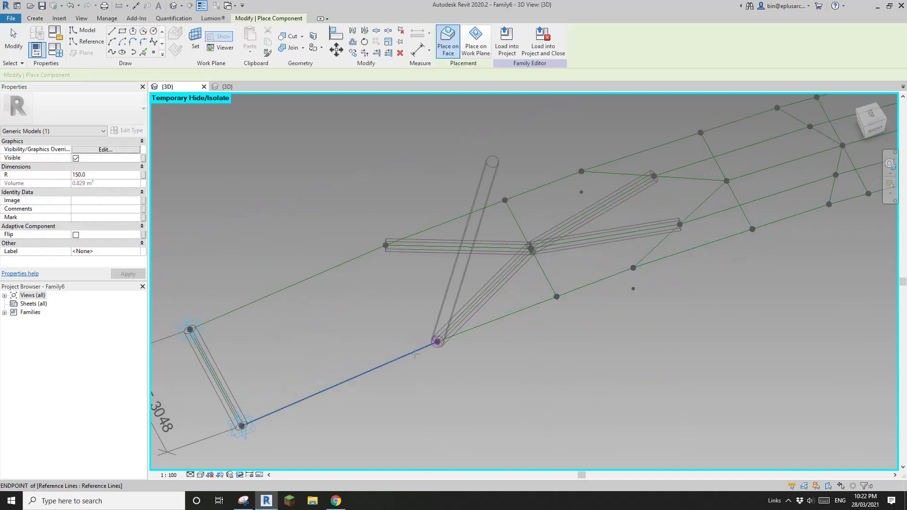
pyautogui.click(437, 342)
pyautogui.click(189, 329)
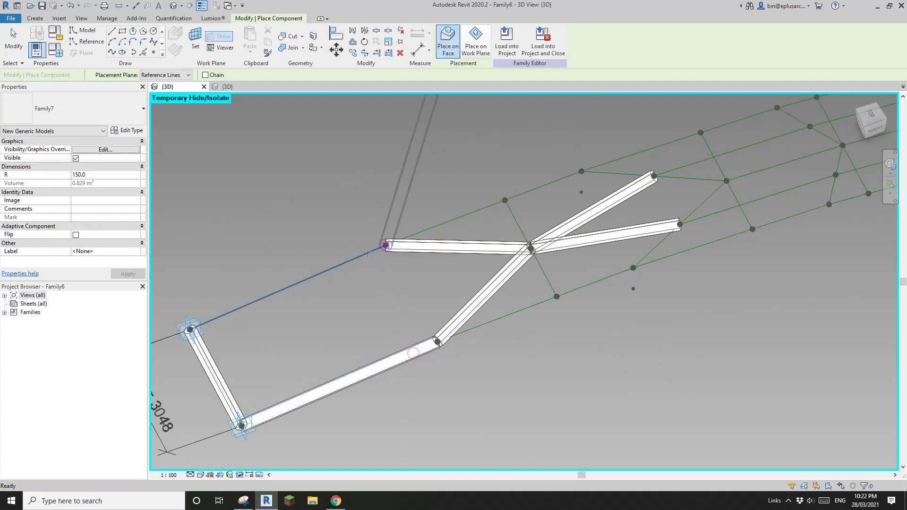
pyautogui.click(368, 252)
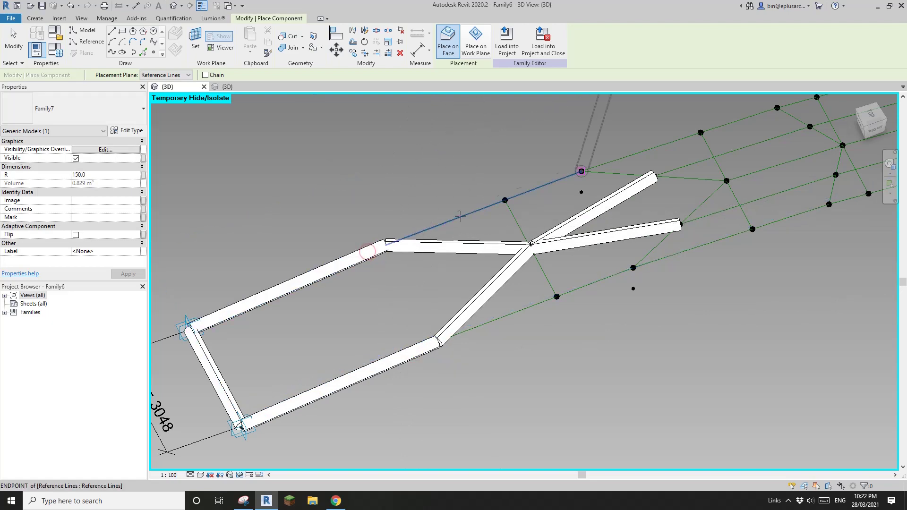
pyautogui.click(581, 171)
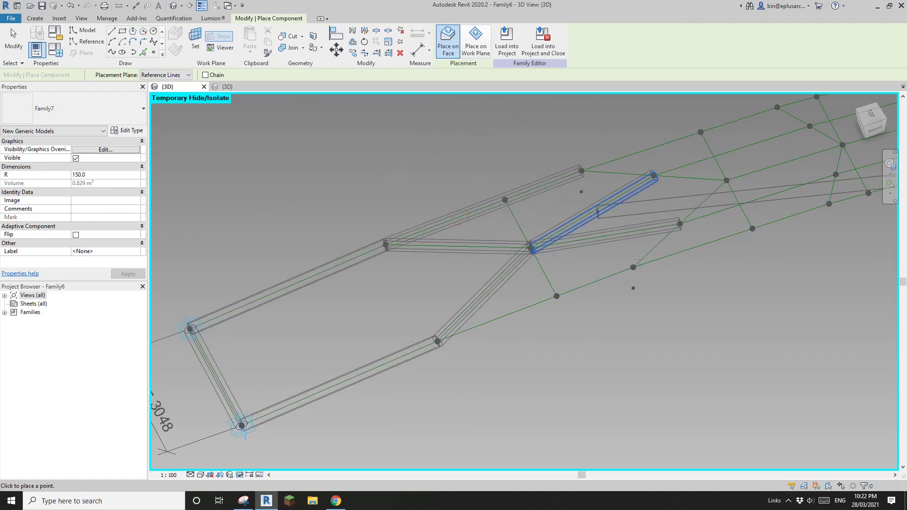
# - Place round members along the following near-edge segments and the diagonals of the middle bay
pyautogui.moveTo(606, 279); pyautogui.dragTo(391, 321, button='middle')
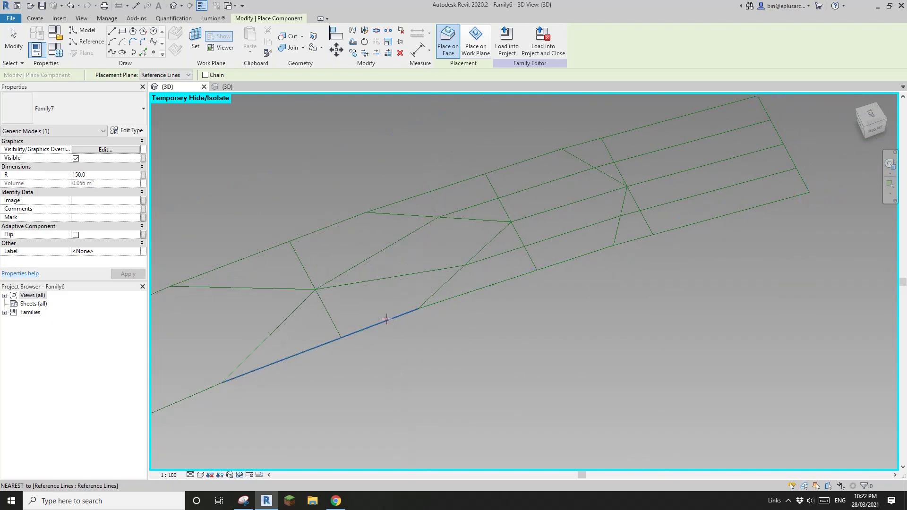
pyautogui.click(387, 319)
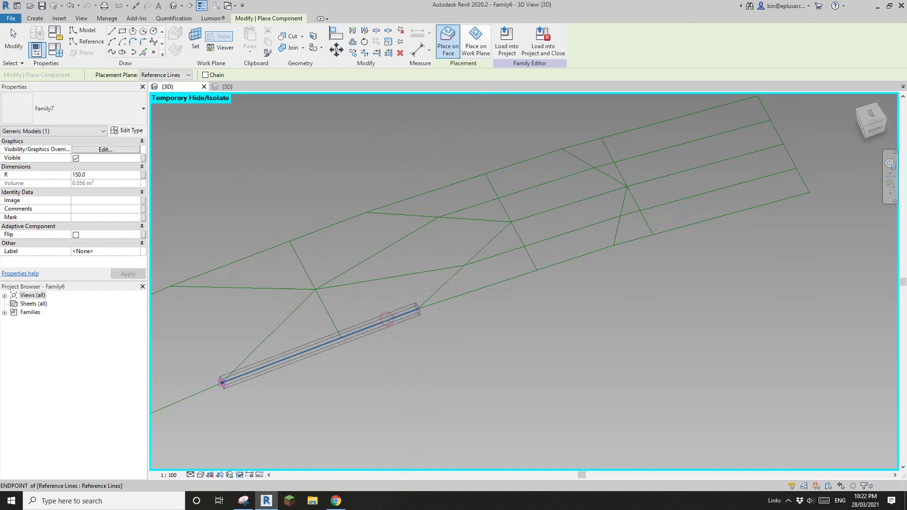
pyautogui.click(484, 289)
pyautogui.click(489, 239)
pyautogui.click(366, 212)
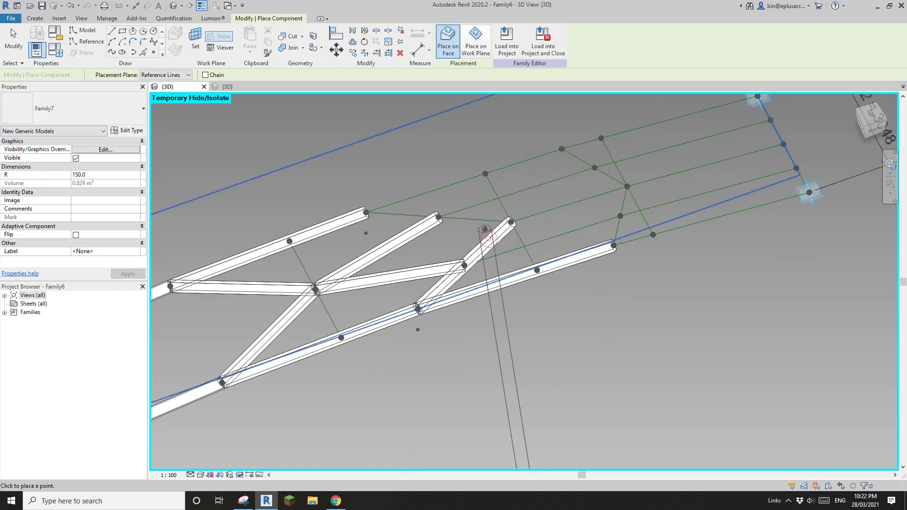
pyautogui.click(511, 221)
# - Place round members along the remaining middle lengthwise lines, the chevron lines joining their ends, and the near-edge segment to the W2 end
pyautogui.moveTo(609, 128); pyautogui.dragTo(479, 218, button='middle')
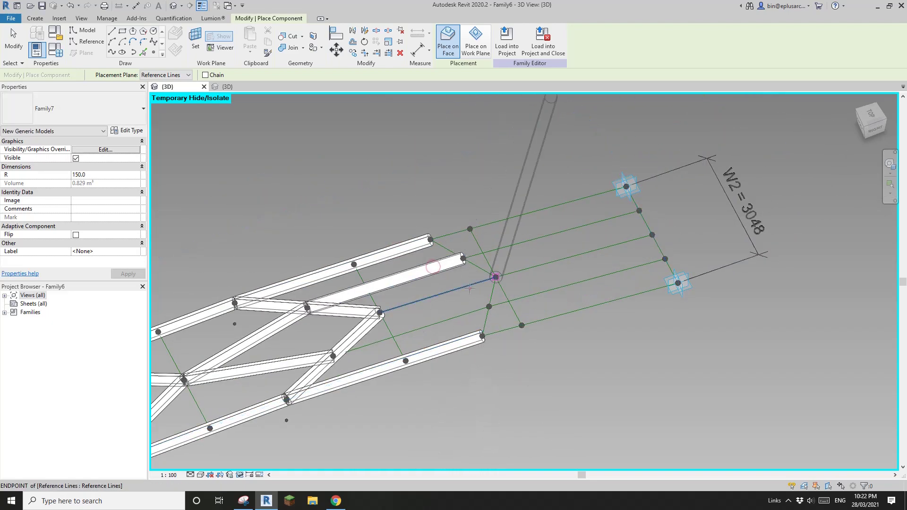
pyautogui.click(496, 277)
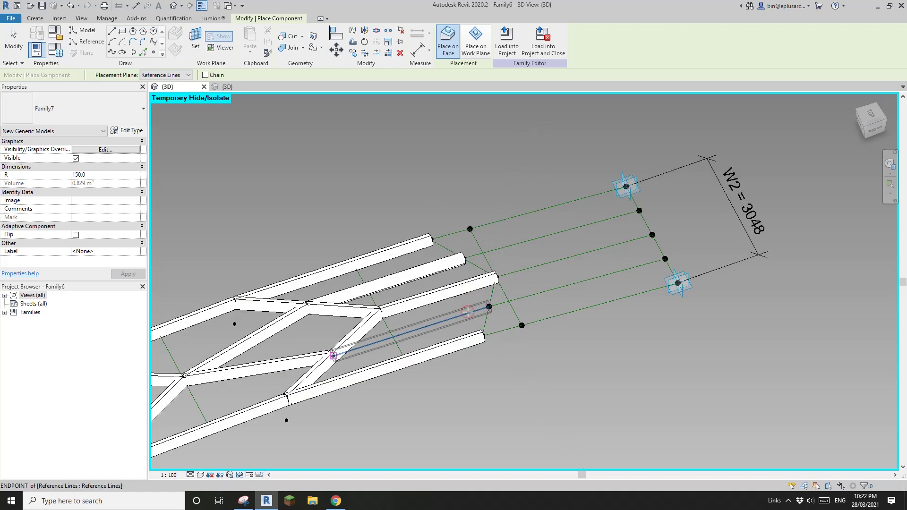
pyautogui.moveTo(485, 267); pyautogui.dragTo(370, 280, button='middle')
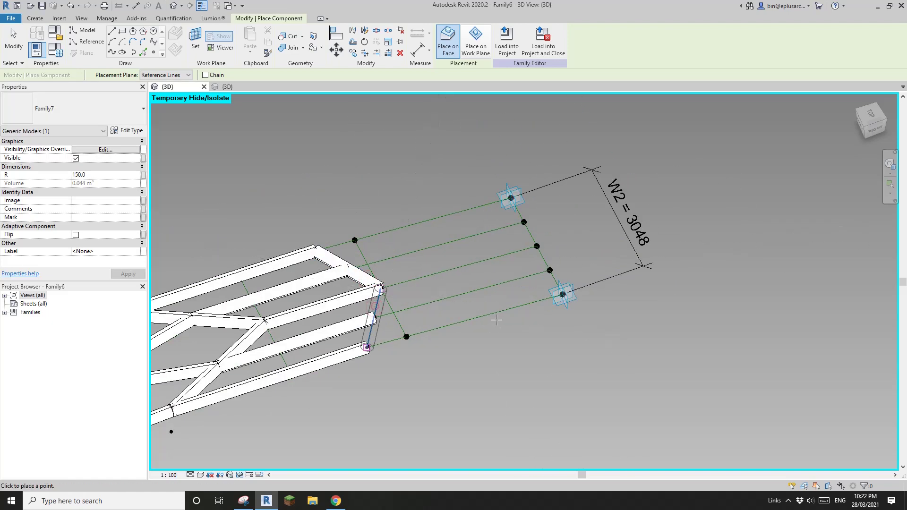
pyautogui.click(563, 294)
pyautogui.click(367, 348)
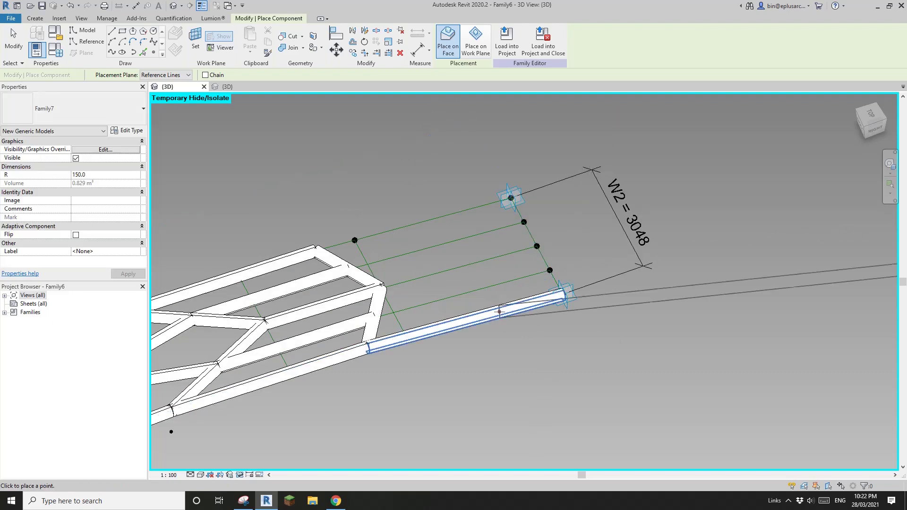
# - End placement and delete the two stray members crossing the W2 end
pyautogui.click(492, 258)
pyautogui.press('Escape')
pyautogui.press('Escape')
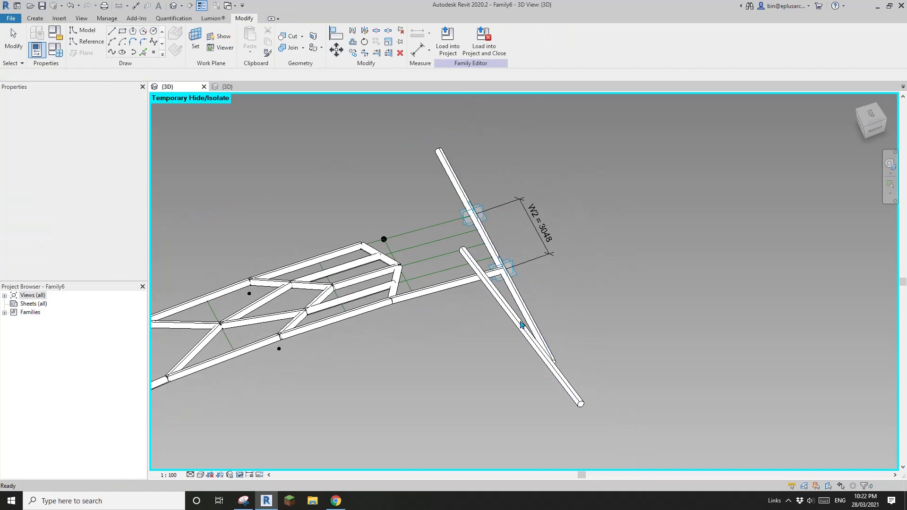
pyautogui.click(533, 328)
pyautogui.press('Delete')
pyautogui.click(517, 317)
pyautogui.press('Delete')
# - Place round members along the three inner lengthwise lines between the chevron and the W2 end
pyautogui.scroll(1, 436, 238)
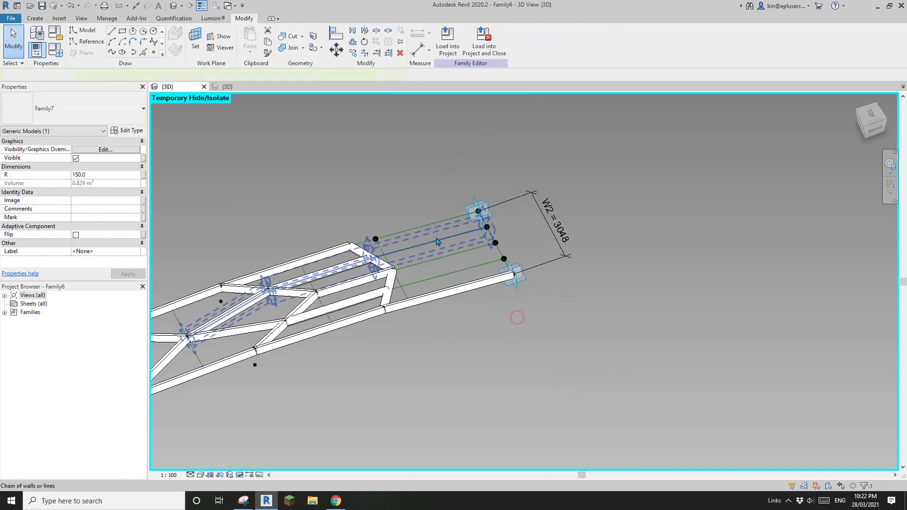
pyautogui.scroll(1, 441, 153)
pyautogui.click(44, 18)
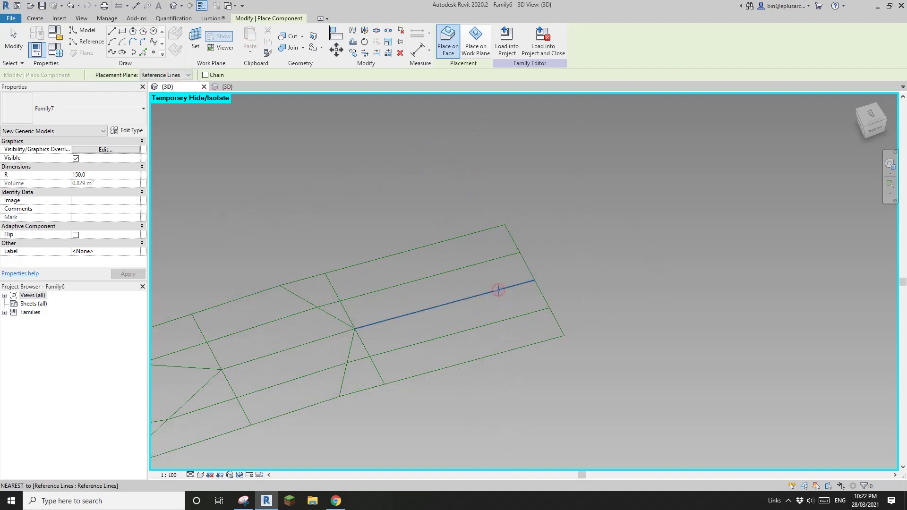
pyautogui.click(534, 280)
pyautogui.click(355, 328)
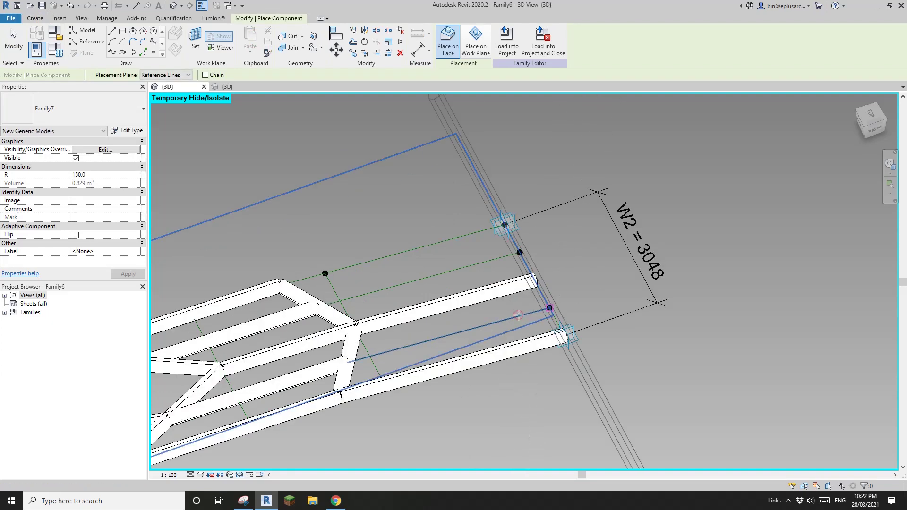
pyautogui.click(519, 315)
pyautogui.click(520, 252)
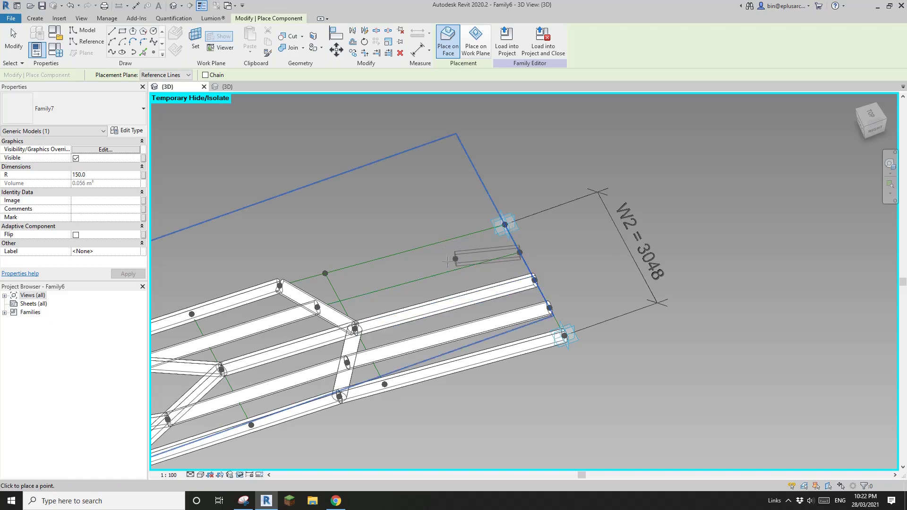
pyautogui.click(317, 307)
pyautogui.click(464, 266)
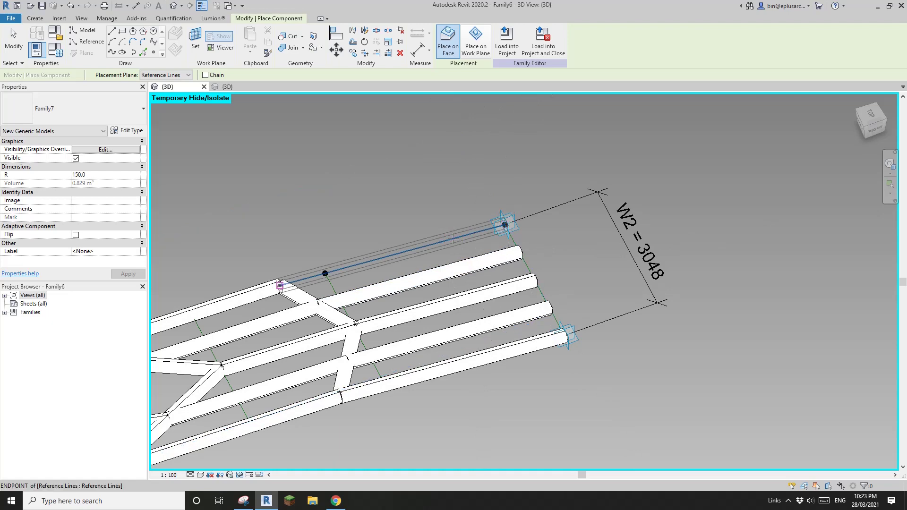
# - Place round members along the far-edge segment of the last bay and across the W2 end line
pyautogui.scroll(1, 514, 229)
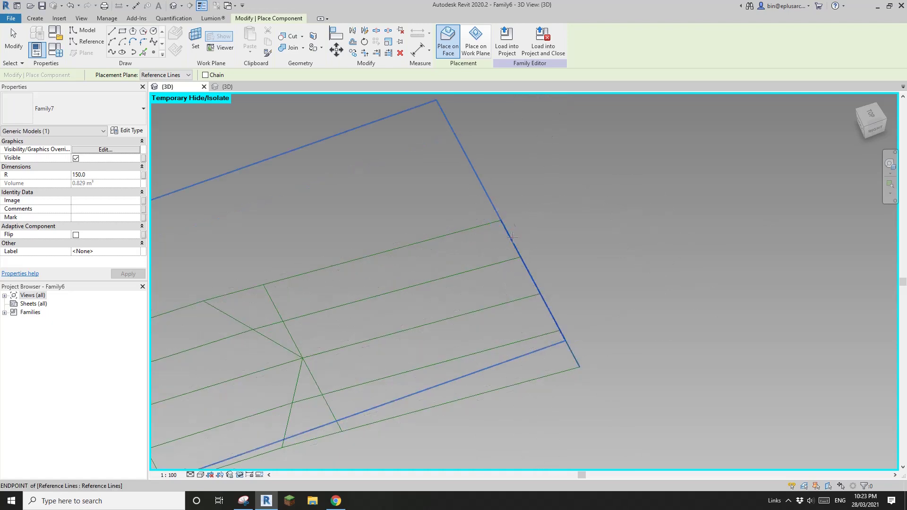
pyautogui.click(512, 238)
pyautogui.click(578, 365)
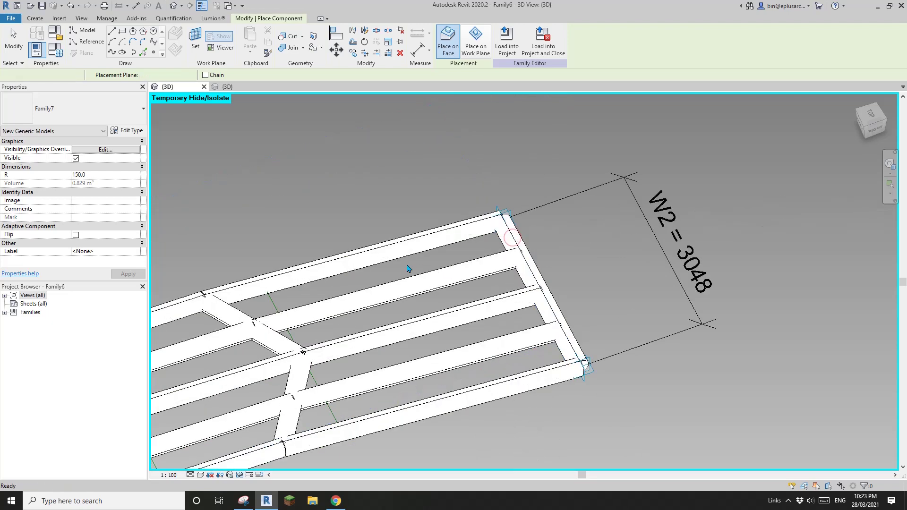
pyautogui.scroll(-5, 409, 268)
pyautogui.press('Escape')
pyautogui.press('Escape')
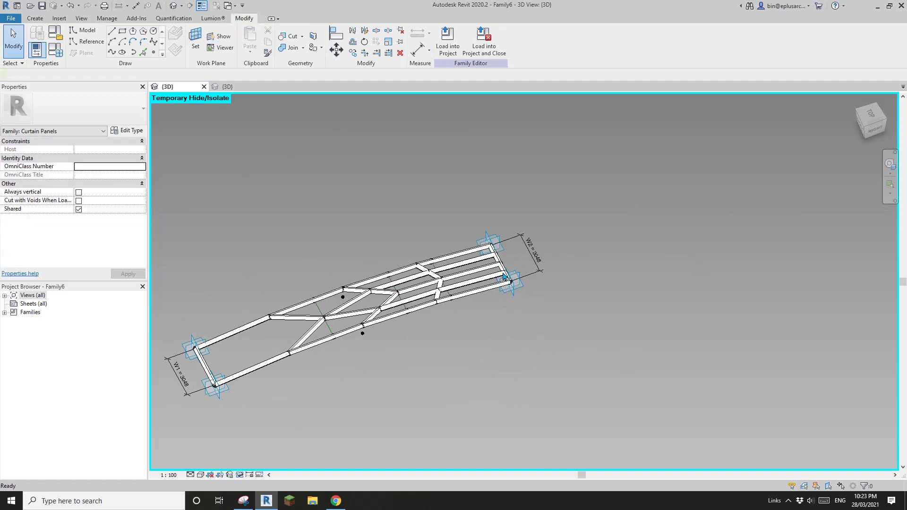
pyautogui.keyDown('shift'); pyautogui.moveTo(430, 315); pyautogui.dragTo(421, 377, button='middle'); pyautogui.keyUp('shift')
pyautogui.scroll(4, 420, 344)
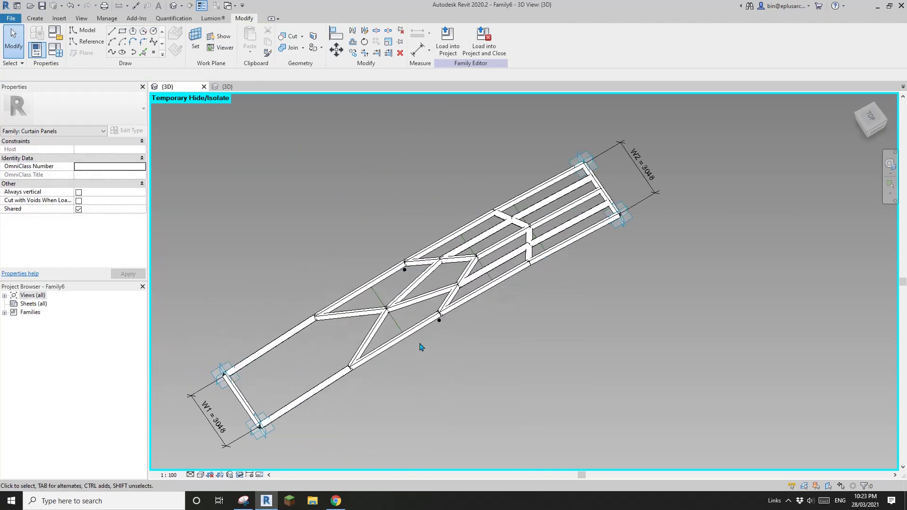
pyautogui.moveTo(443, 342); pyautogui.dragTo(467, 359, button='middle')
pyautogui.moveTo(280, 175); pyautogui.dragTo(311, 175, button='middle')
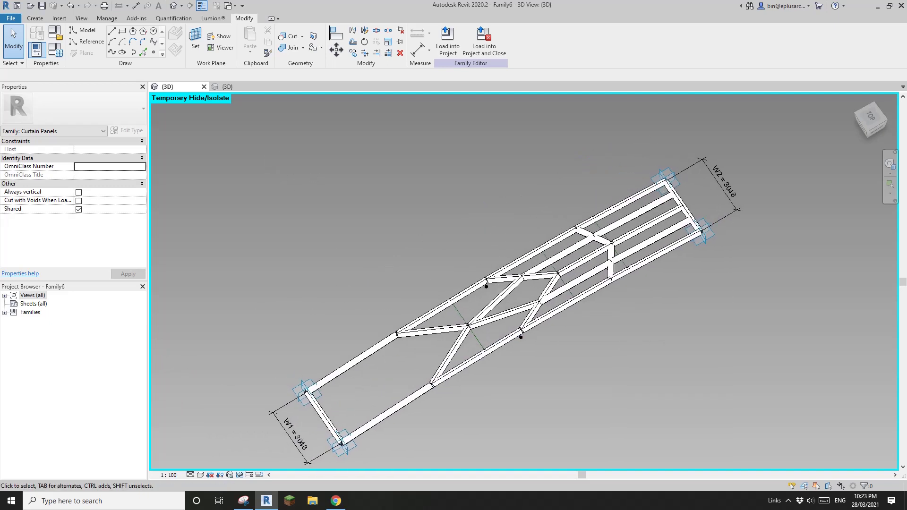
# - Create a new conceptual mass family from the Metric Mass.rft template
pyautogui.click(10, 18)
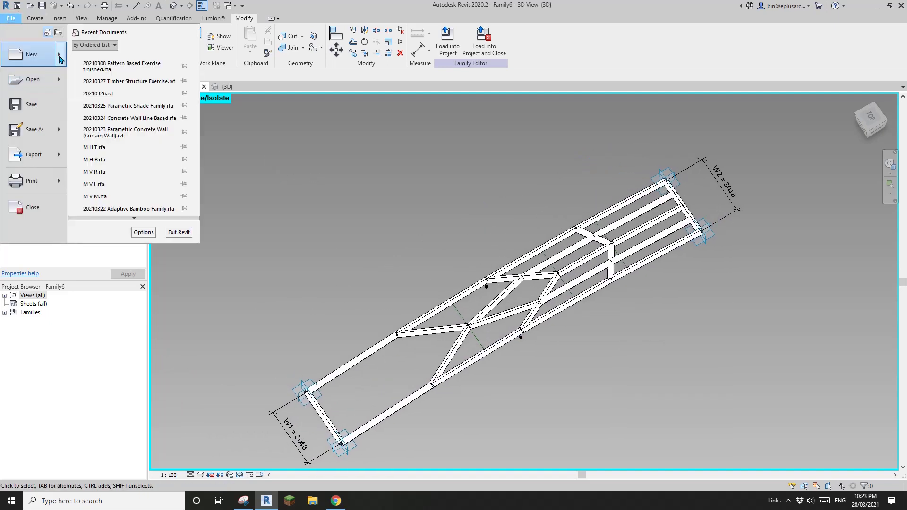
pyautogui.moveTo(61, 59)
pyautogui.click(114, 111)
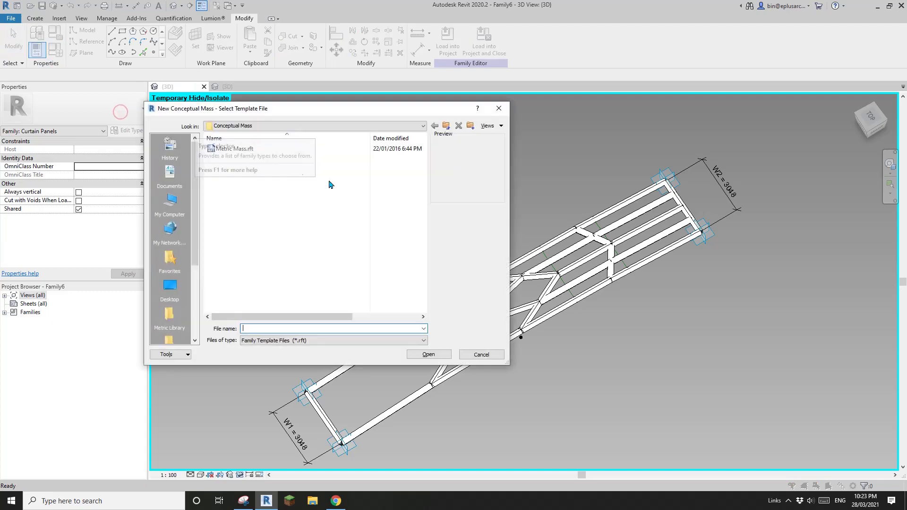
pyautogui.moveTo(355, 113); pyautogui.dragTo(709, 260)
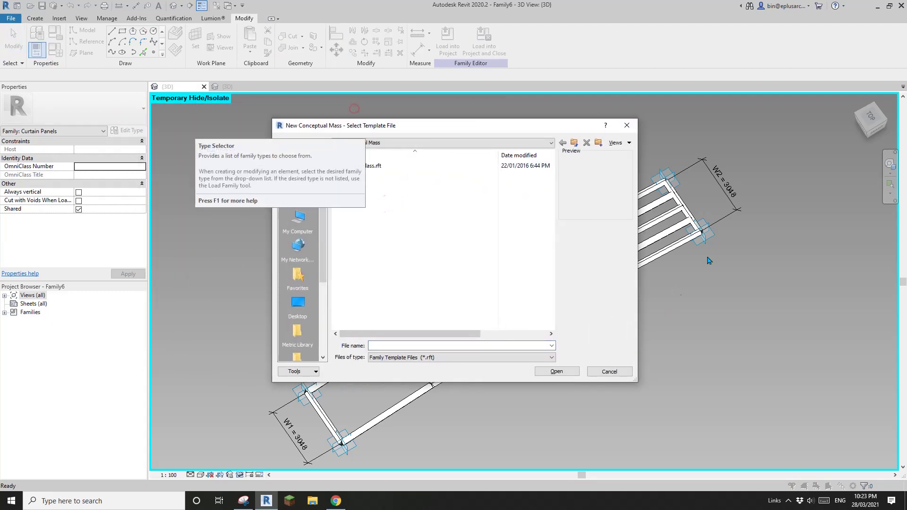
pyautogui.doubleClick(486, 166)
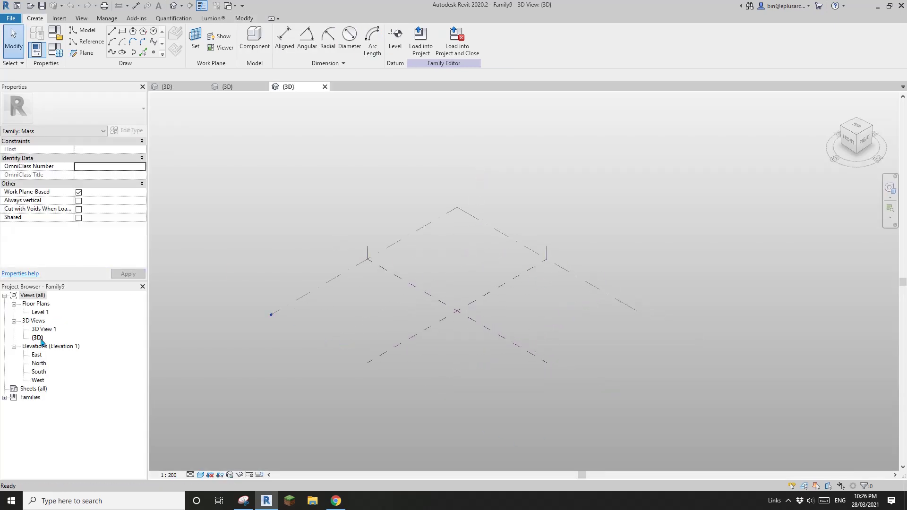
# - In the South elevation, draw a semicircular model arc of about 5000 mm radius with both ends on the level line
pyautogui.doubleClick(40, 372)
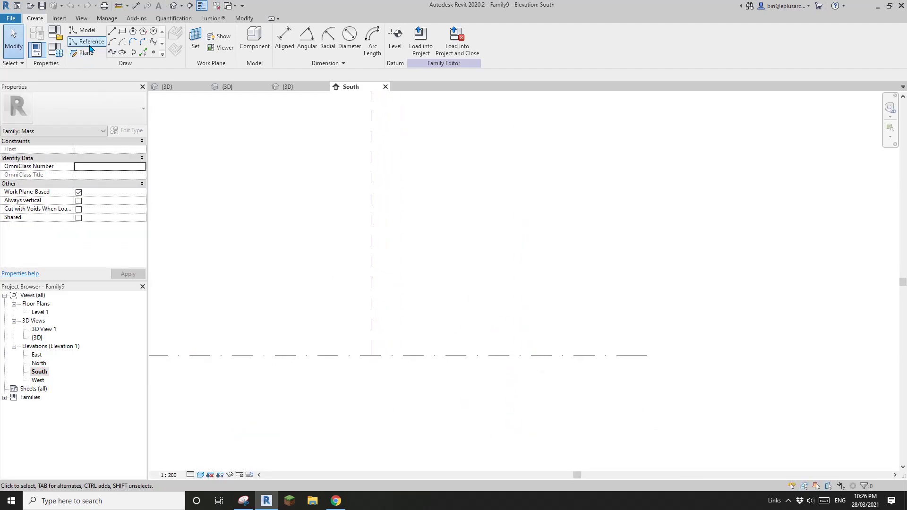
pyautogui.click(117, 42)
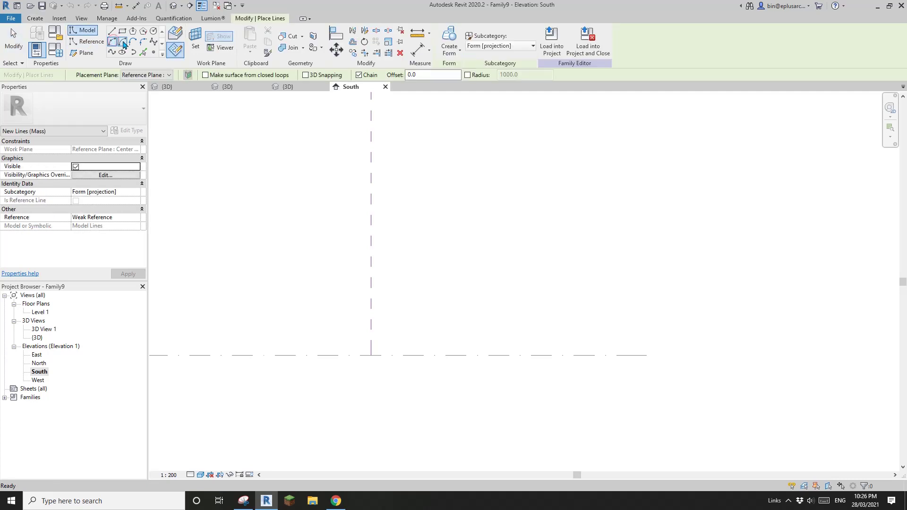
pyautogui.click(349, 355)
pyautogui.click(401, 355)
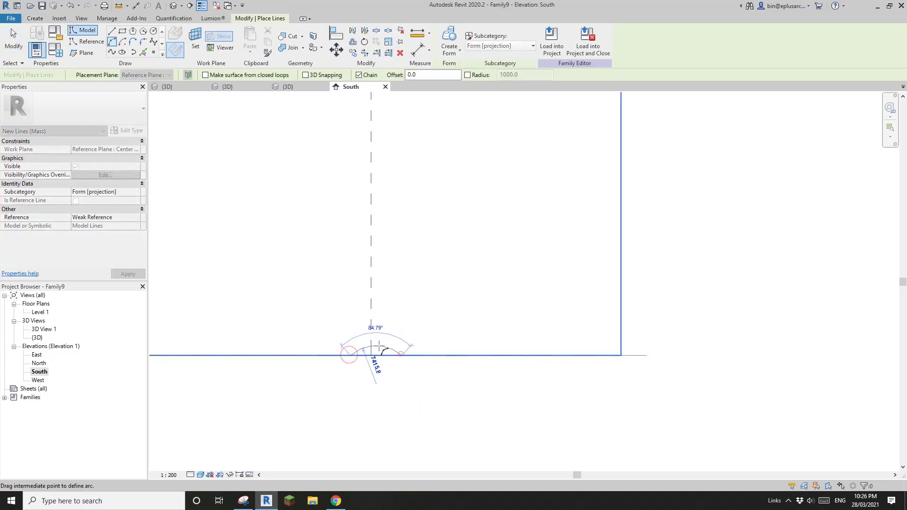
pyautogui.scroll(-1, 385, 335)
pyautogui.click(386, 336)
pyautogui.scroll(6, 383, 340)
pyautogui.press('Escape')
pyautogui.press('Escape')
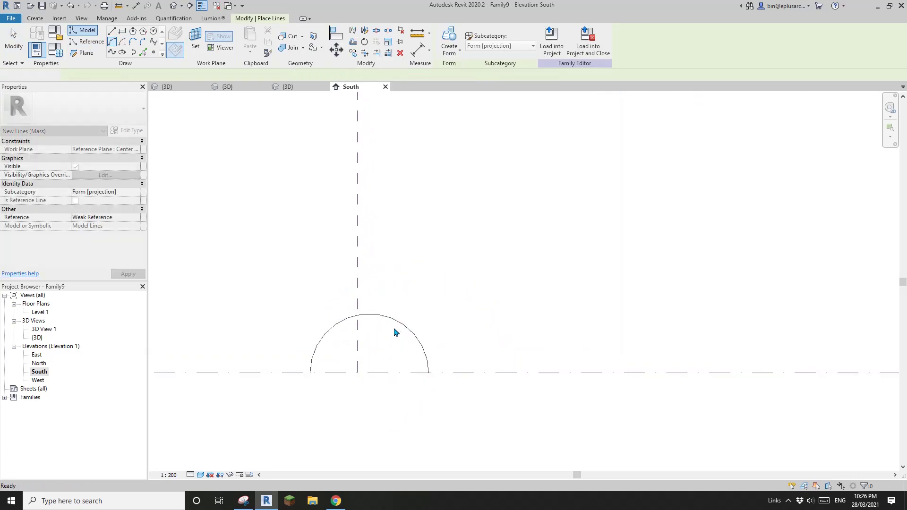
# - Set the semicircular arc's radius to 2000 mm and make it a reference line
pyautogui.click(397, 321)
pyautogui.click(353, 348)
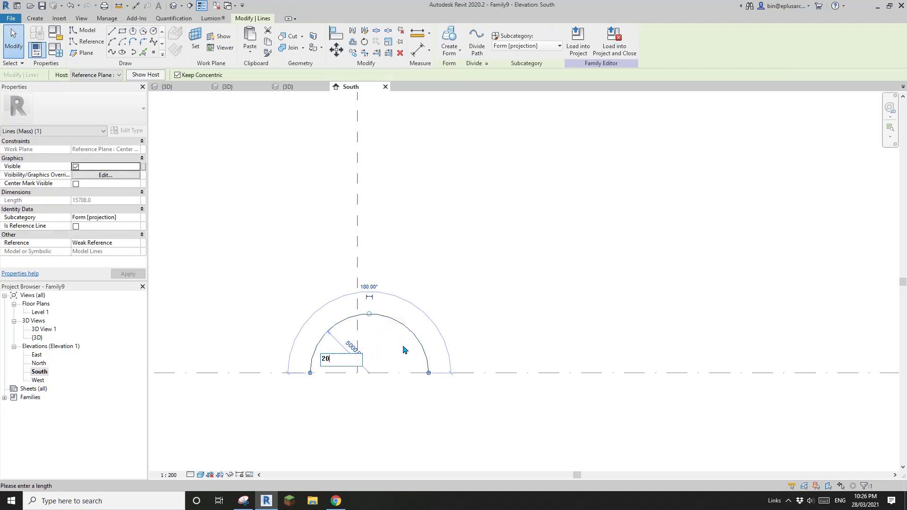
pyautogui.click(463, 286)
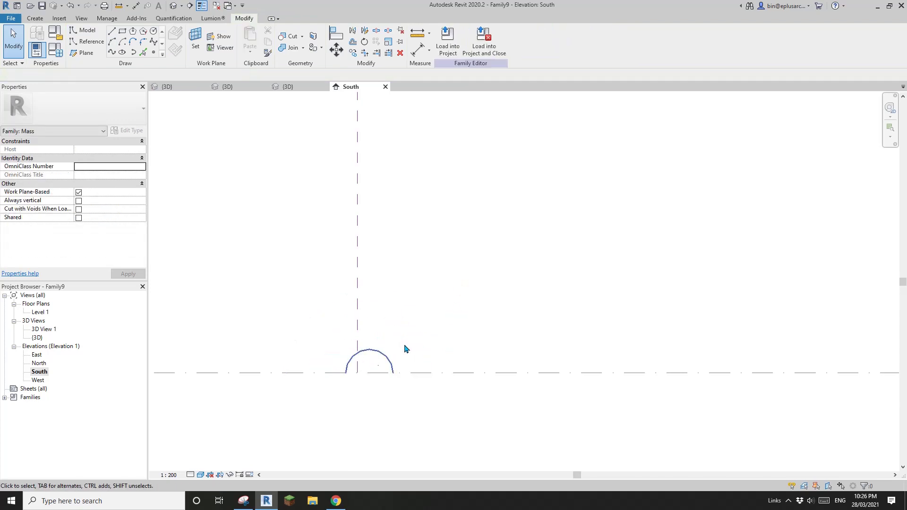
pyautogui.click(384, 356)
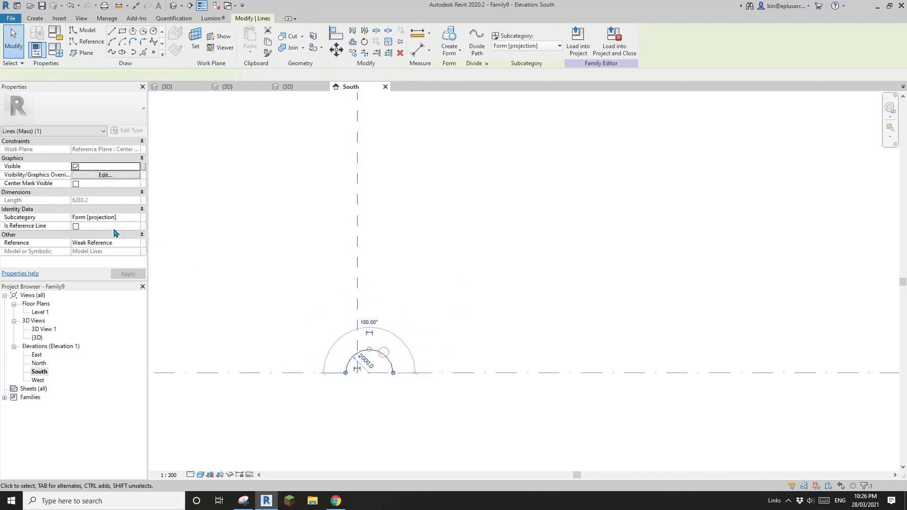
pyautogui.click(76, 226)
pyautogui.click(466, 219)
# - In the Level 1 floor plan, copy the reference arc straight up by about 28000 mm
pyautogui.doubleClick(41, 313)
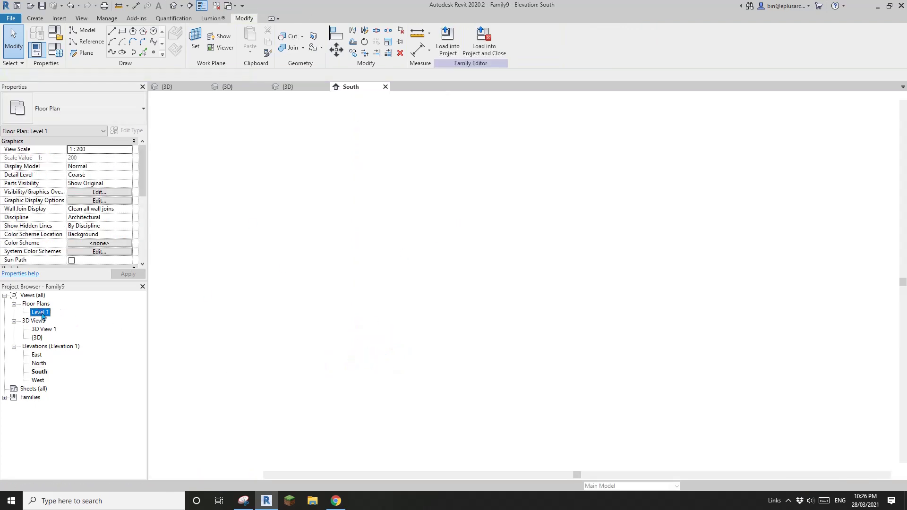
pyautogui.moveTo(533, 289); pyautogui.dragTo(490, 312, button='middle')
pyautogui.click(489, 304)
pyautogui.press('c')
pyautogui.press('o')
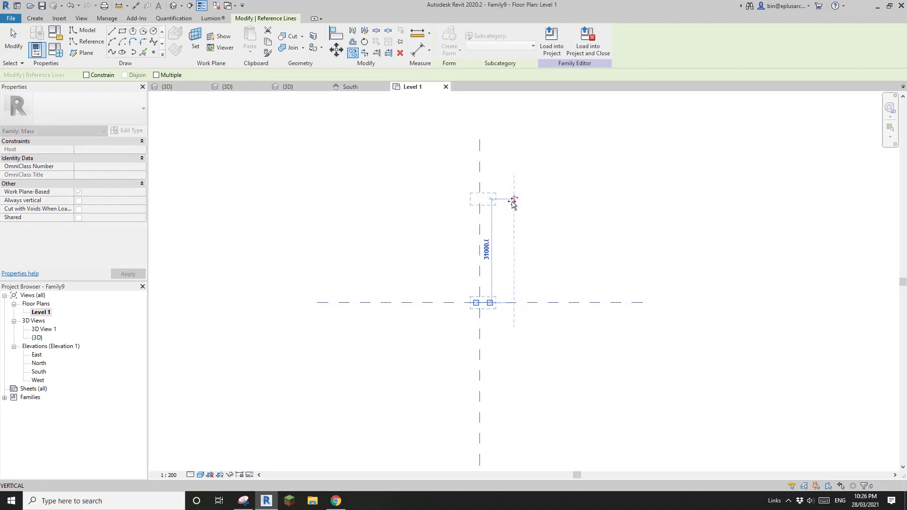
pyautogui.click(514, 210)
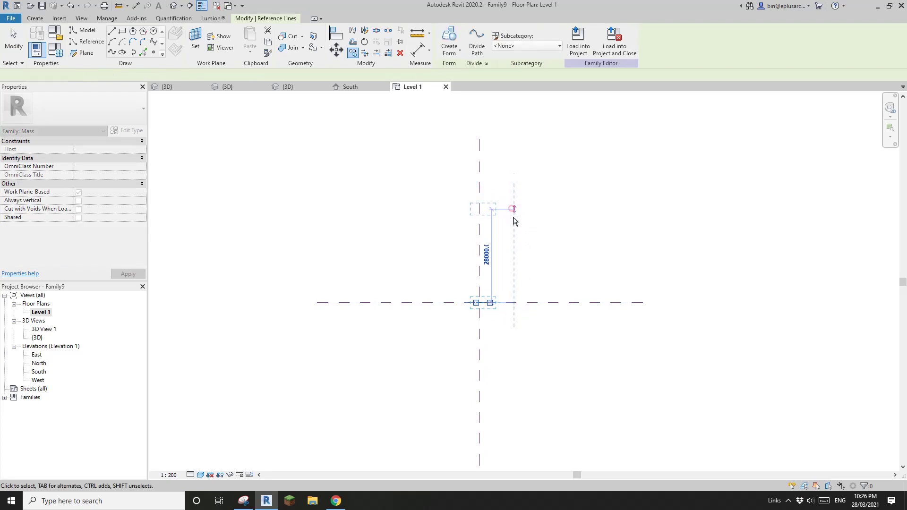
pyautogui.press('Escape')
# - In the 3D view, set the copied reference arc's radius to 20000 mm
pyautogui.click(173, 6)
pyautogui.moveTo(479, 241); pyautogui.dragTo(424, 269, button='middle')
pyautogui.scroll(2, 460, 314)
pyautogui.click(461, 316)
pyautogui.scroll(2, 465, 314)
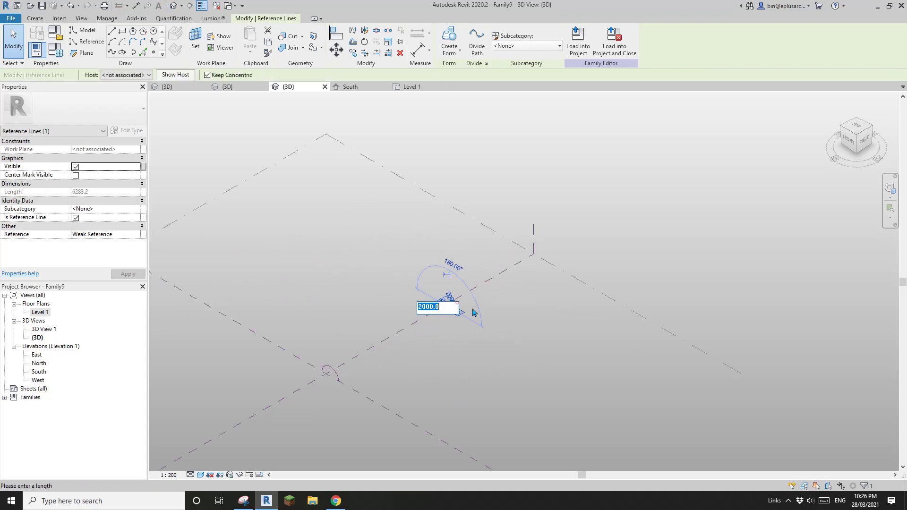
pyautogui.moveTo(503, 313); pyautogui.dragTo(471, 321, button='middle')
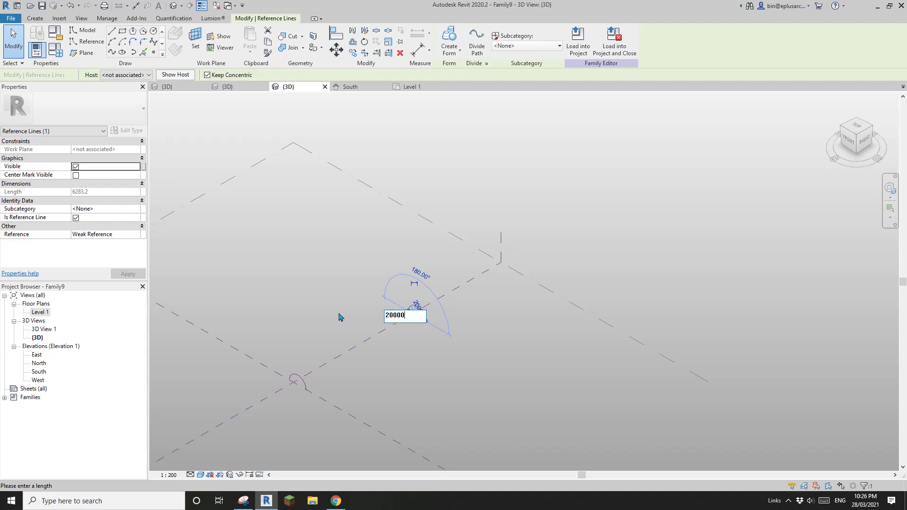
pyautogui.press('Return')
pyautogui.scroll(-1, 455, 338)
pyautogui.moveTo(457, 307); pyautogui.dragTo(484, 300, button='middle')
pyautogui.press('Escape')
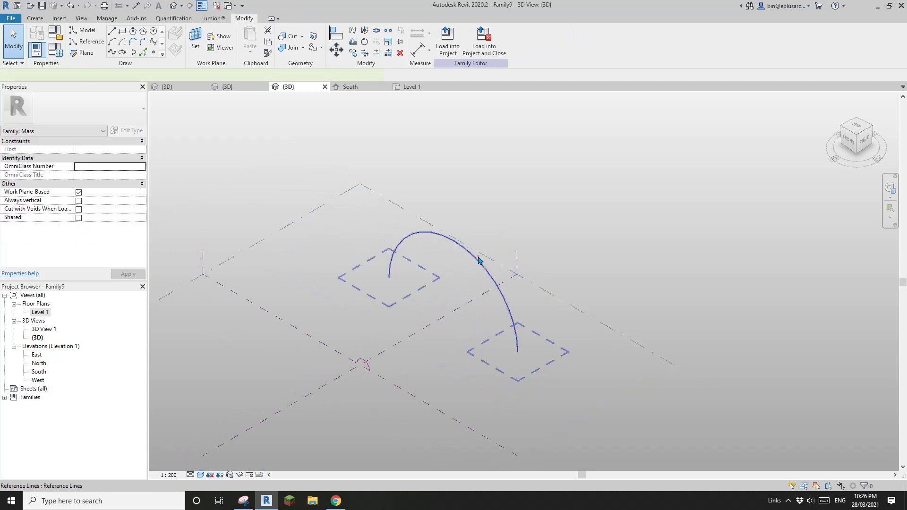
# - Create a form spanning between the large and small reference arcs
pyautogui.click(478, 256)
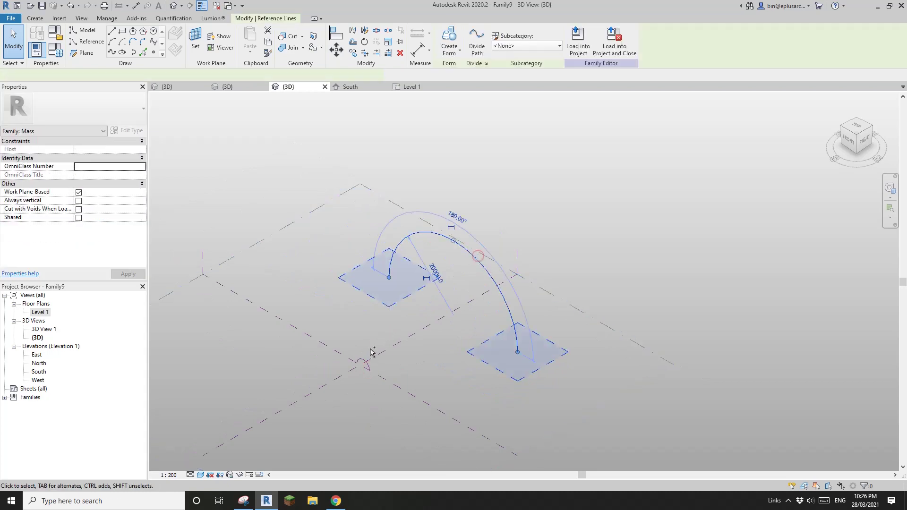
pyautogui.click(449, 40)
pyautogui.keyDown('shift'); pyautogui.moveTo(490, 292); pyautogui.dragTo(571, 279, button='middle'); pyautogui.keyUp('shift')
pyautogui.scroll(2, 525, 302)
# - Divide the curved surface of the new form into a UV grid
pyautogui.click(448, 286)
pyautogui.keyDown('shift'); pyautogui.moveTo(511, 294); pyautogui.dragTo(464, 276, button='middle'); pyautogui.keyUp('shift')
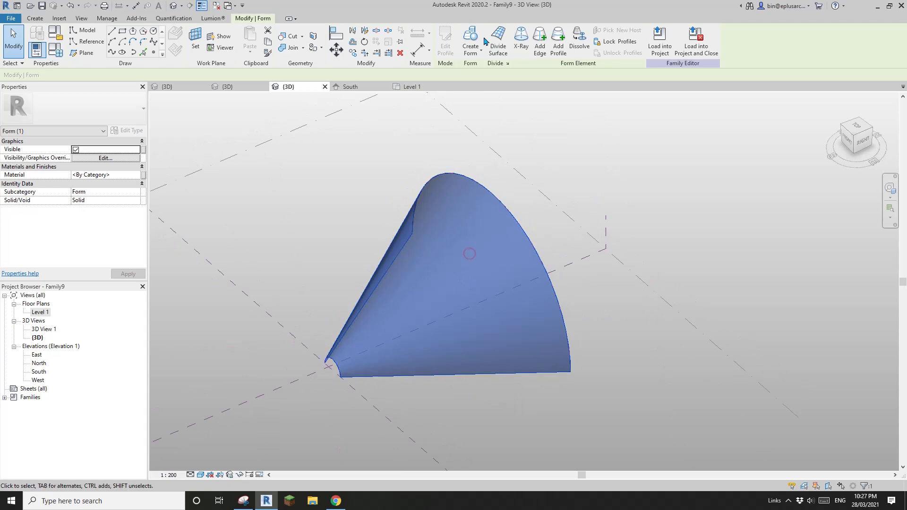
pyautogui.click(499, 41)
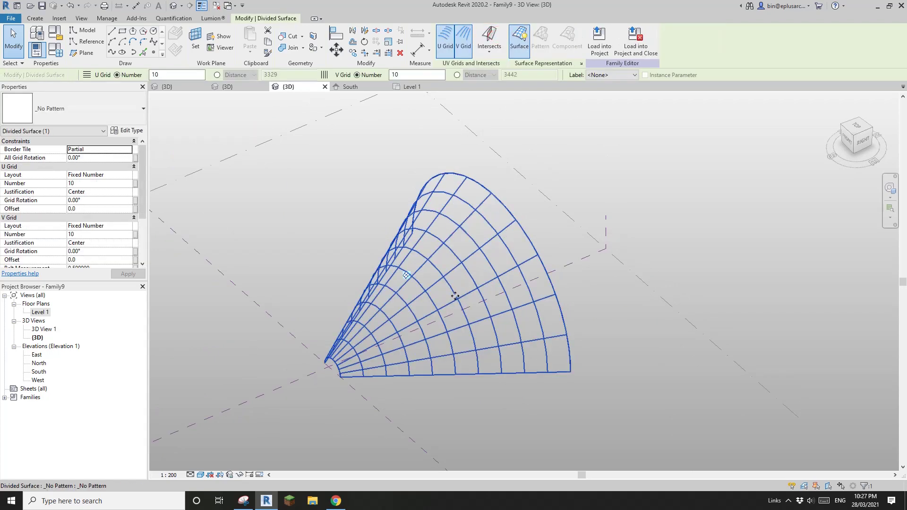
# - Check the marked-up shell roof reference in Snipping Tool, and return to the divided surface in Revit
pyautogui.keyDown('shift'); pyautogui.moveTo(465, 267); pyautogui.dragTo(483, 290, button='middle'); pyautogui.keyUp('shift')
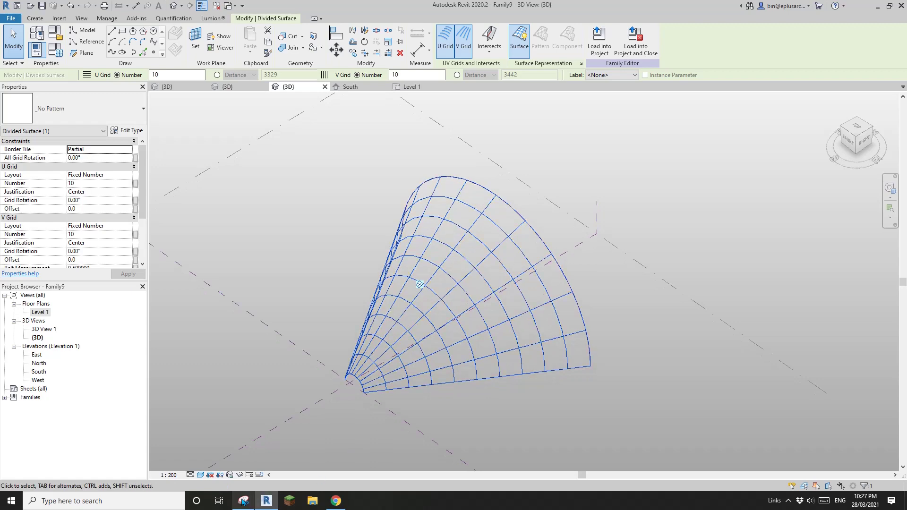
pyautogui.click(243, 501)
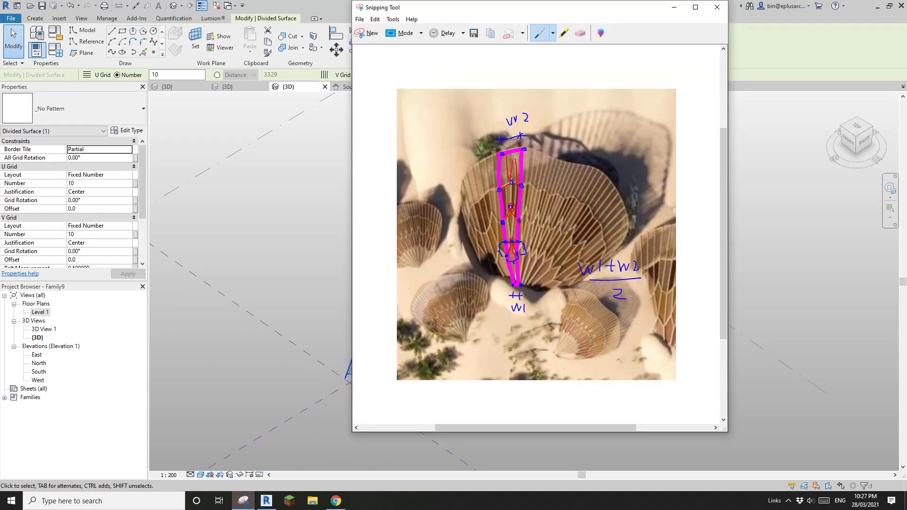
pyautogui.click(308, 269)
pyautogui.click(399, 293)
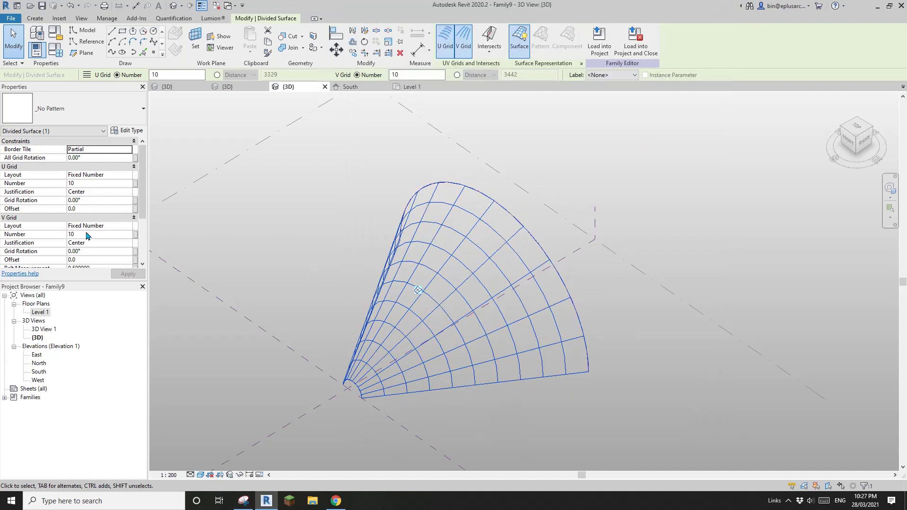
# - Try the divided surface with its V grid layout set to None, and restore the layout to Fixed Number
pyautogui.click(98, 234)
pyautogui.click(99, 226)
pyautogui.click(129, 226)
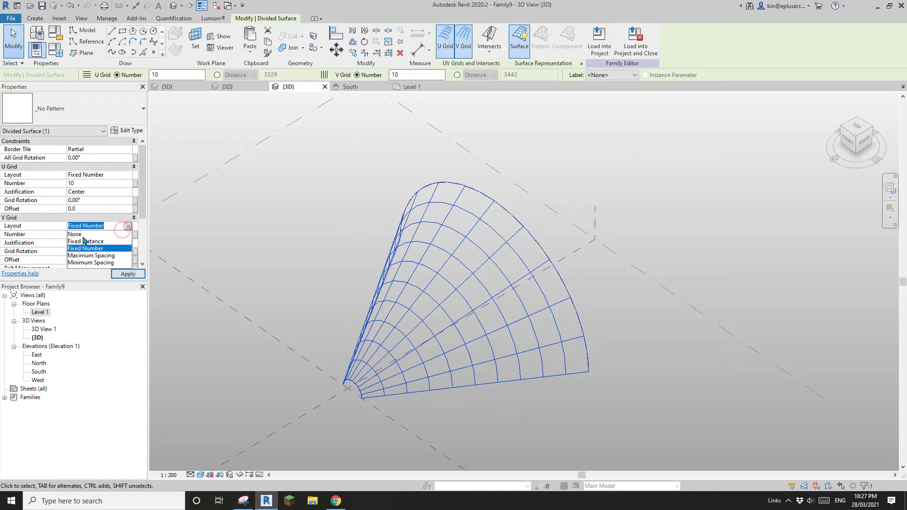
pyautogui.click(82, 235)
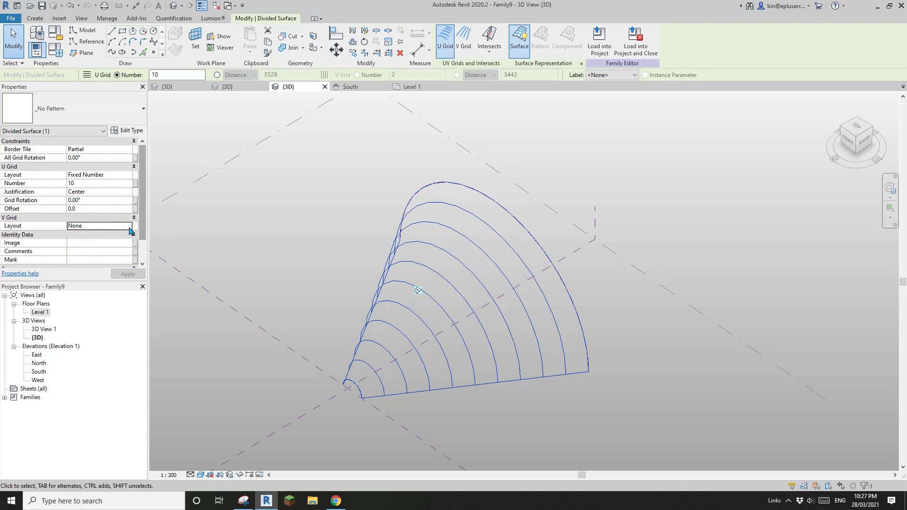
pyautogui.click(99, 226)
pyautogui.click(128, 226)
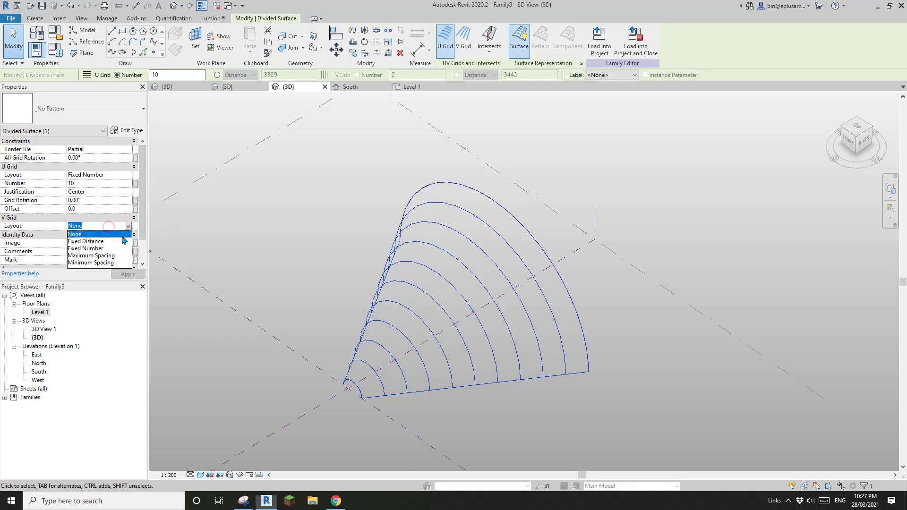
pyautogui.click(98, 248)
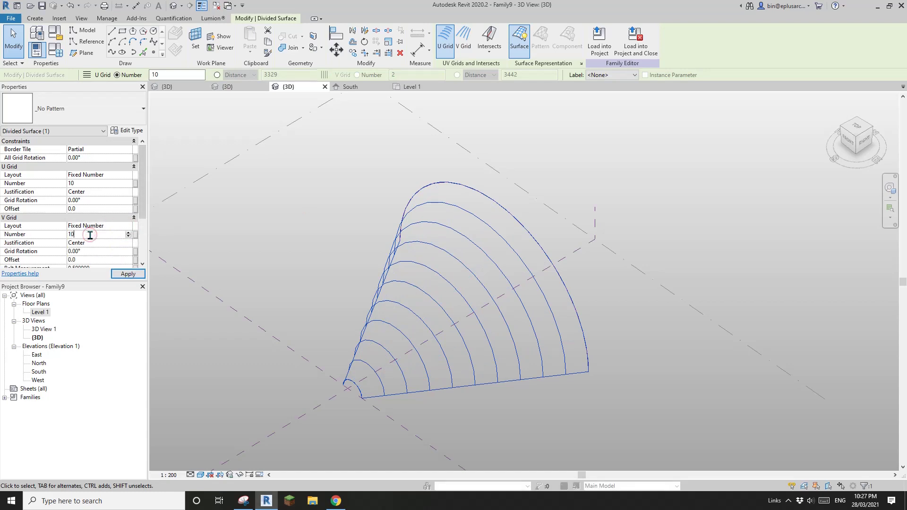
# - Set the divided surface's U grid layout to None, keeping the V grid at a fixed number of 10
pyautogui.click(99, 174)
pyautogui.click(128, 175)
pyautogui.click(87, 185)
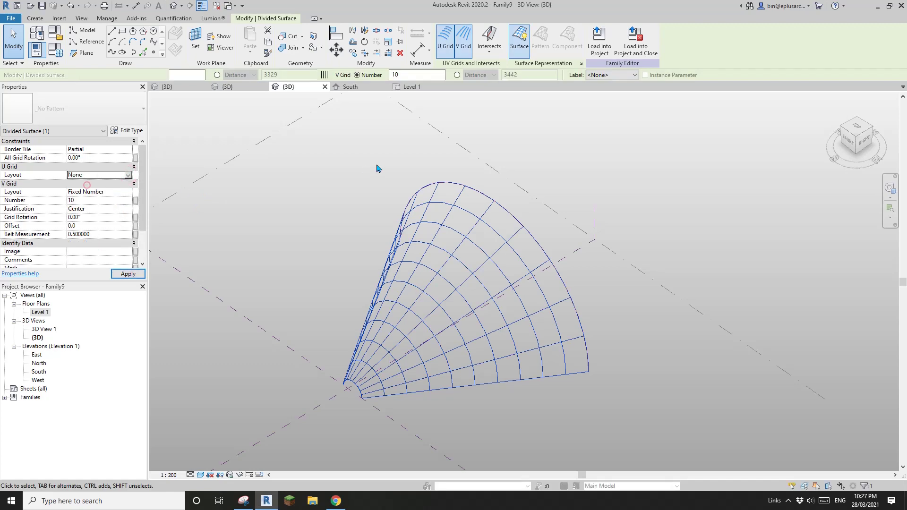
pyautogui.keyDown('shift'); pyautogui.moveTo(405, 222); pyautogui.dragTo(449, 274, button='middle'); pyautogui.keyUp('shift')
pyautogui.scroll(1, 449, 275)
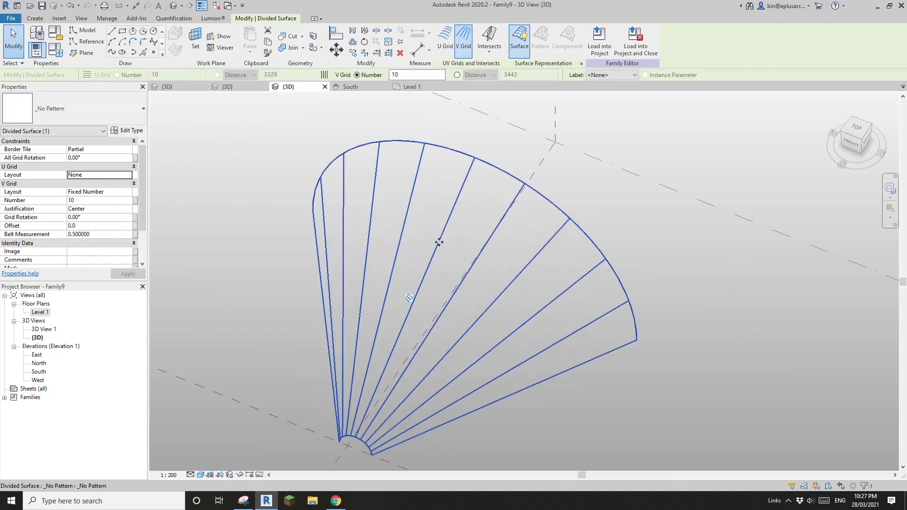
pyautogui.keyDown('shift'); pyautogui.moveTo(431, 225); pyautogui.dragTo(391, 193, button='middle'); pyautogui.keyUp('shift')
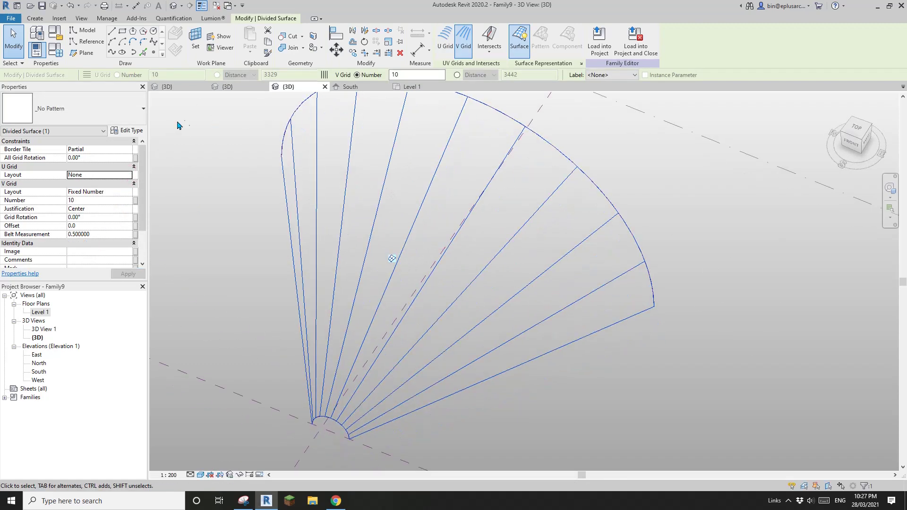
# - Load the Family6 curtain panel family into the Family9 mass family
pyautogui.click(219, 9)
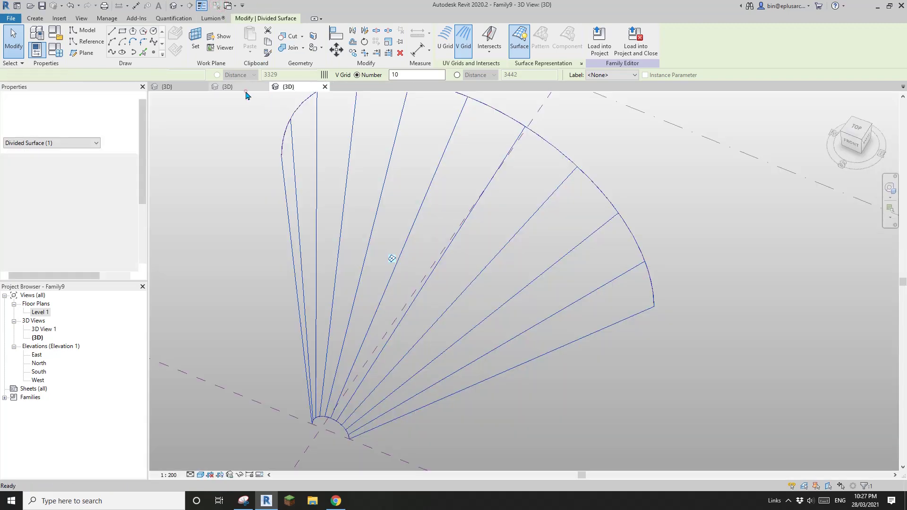
pyautogui.click(241, 87)
pyautogui.click(179, 87)
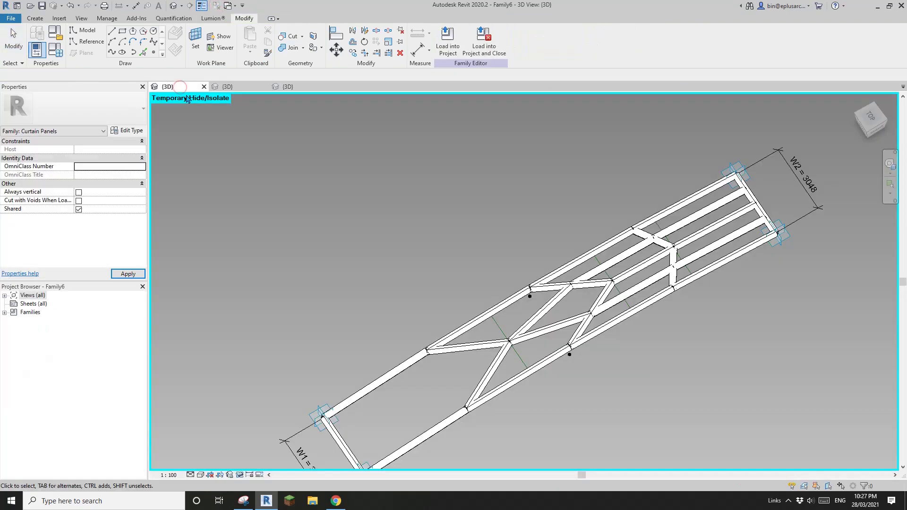
pyautogui.click(447, 40)
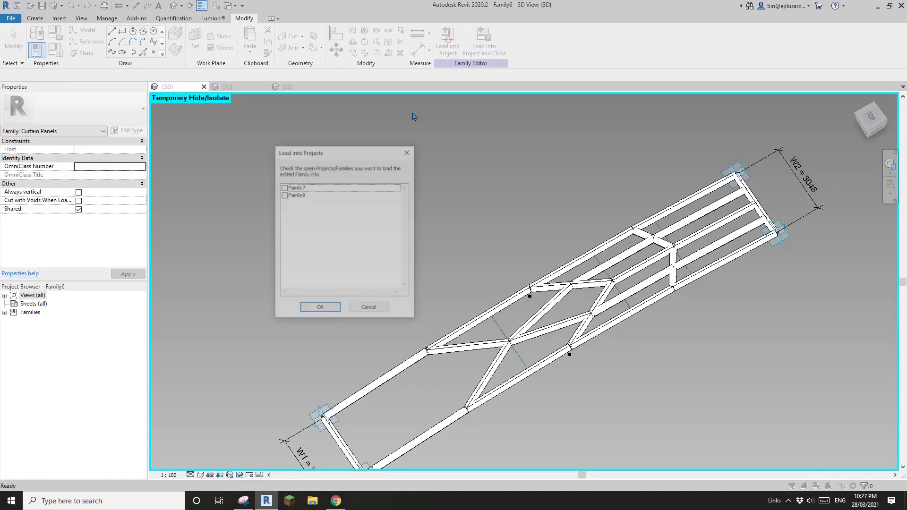
pyautogui.click(284, 194)
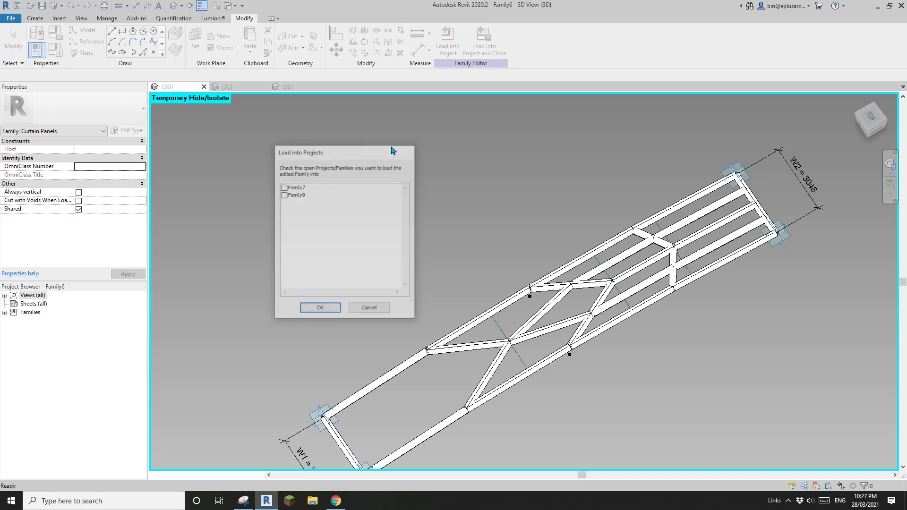
pyautogui.press('Return')
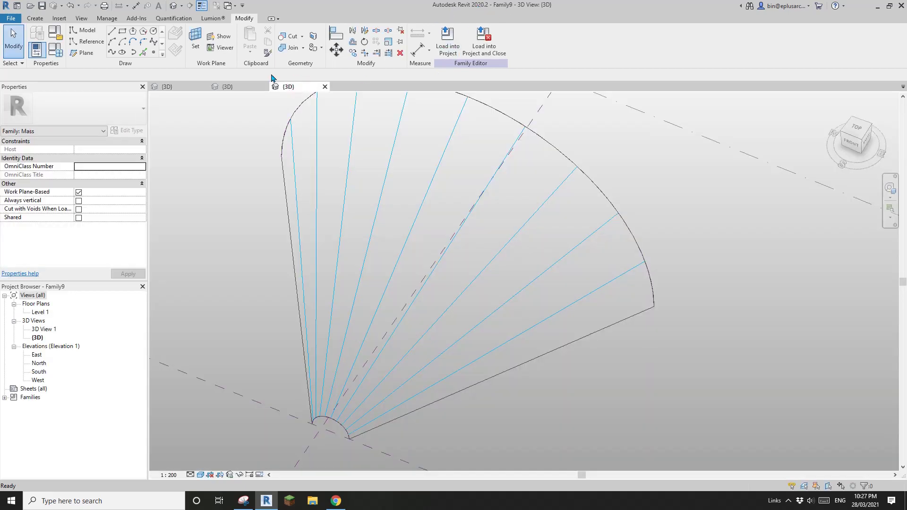
pyautogui.click(180, 87)
pyautogui.click(448, 41)
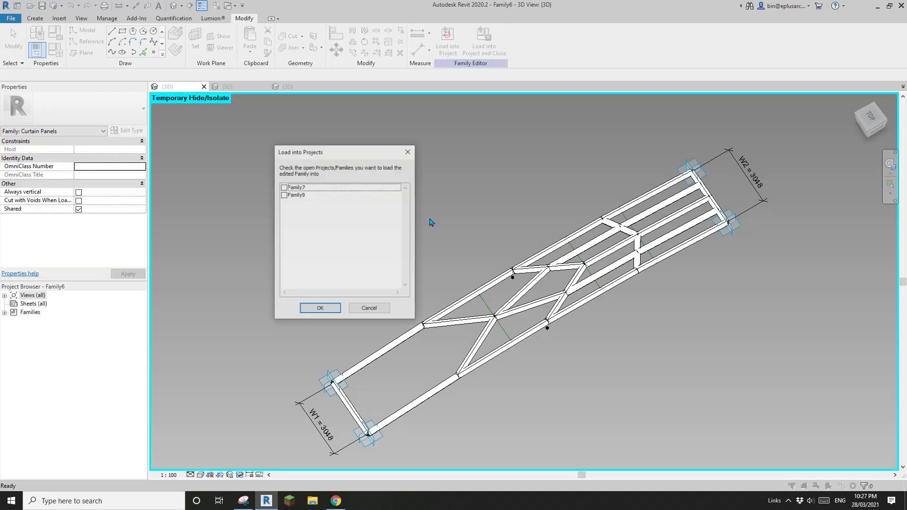
pyautogui.click(284, 196)
pyautogui.click(325, 308)
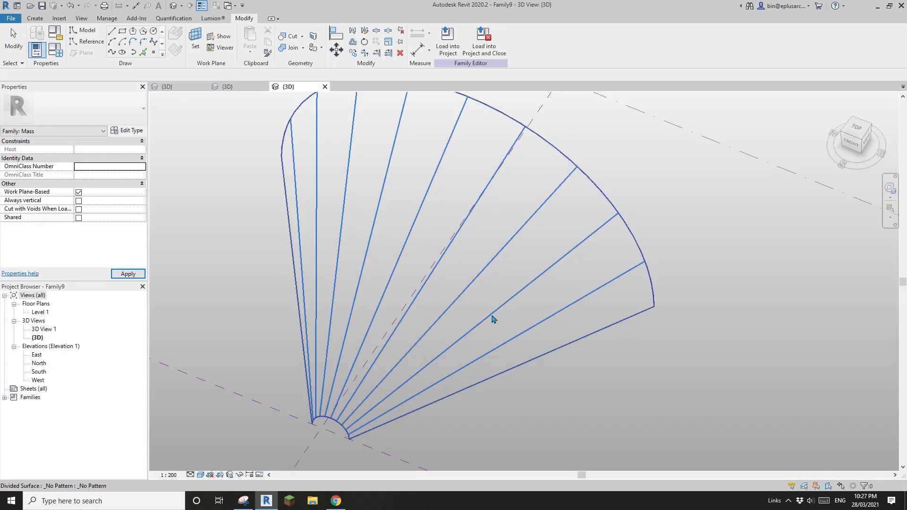
# - Apply the Rectangle Family6 curtain panel to the divided surface in place of the empty pattern
pyautogui.click(449, 255)
pyautogui.click(74, 109)
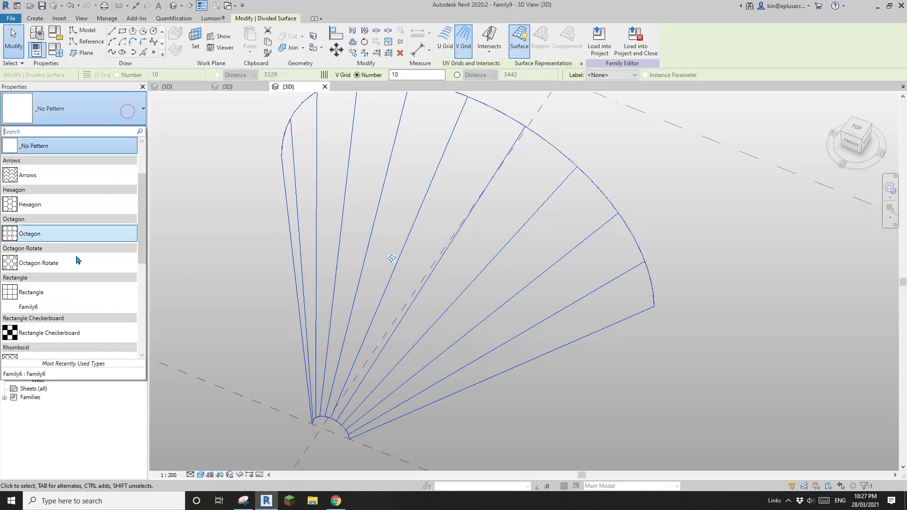
pyautogui.click(28, 308)
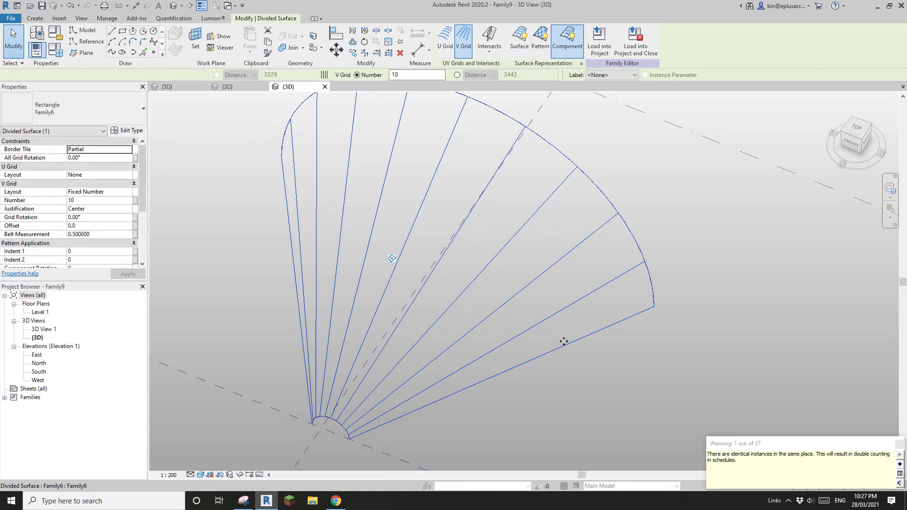
pyautogui.click(575, 383)
pyautogui.keyDown('shift'); pyautogui.moveTo(575, 383); pyautogui.dragTo(527, 331, button='middle'); pyautogui.keyUp('shift')
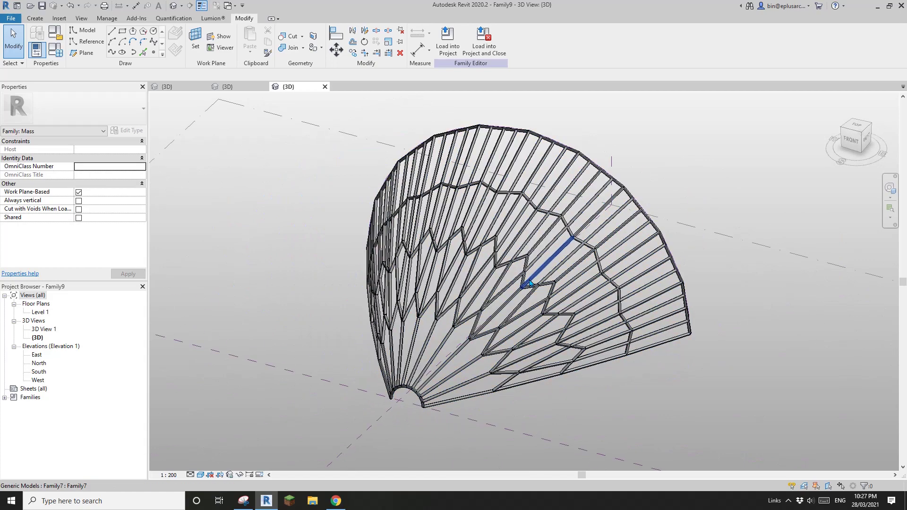
# - Select one curtain panel on the shell and set its type's OFFSET to 4500
pyautogui.click(517, 298)
pyautogui.press('Tab')
pyautogui.click(507, 300)
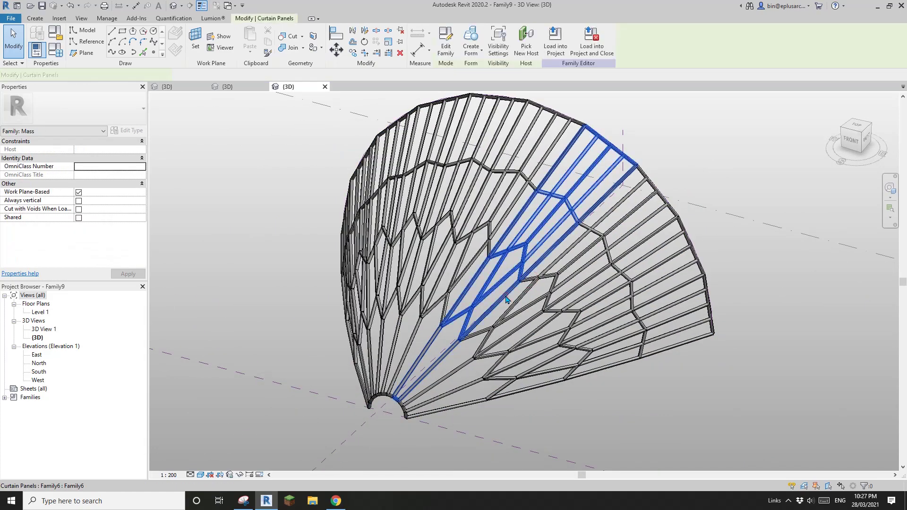
pyautogui.scroll(-3, 140, 249)
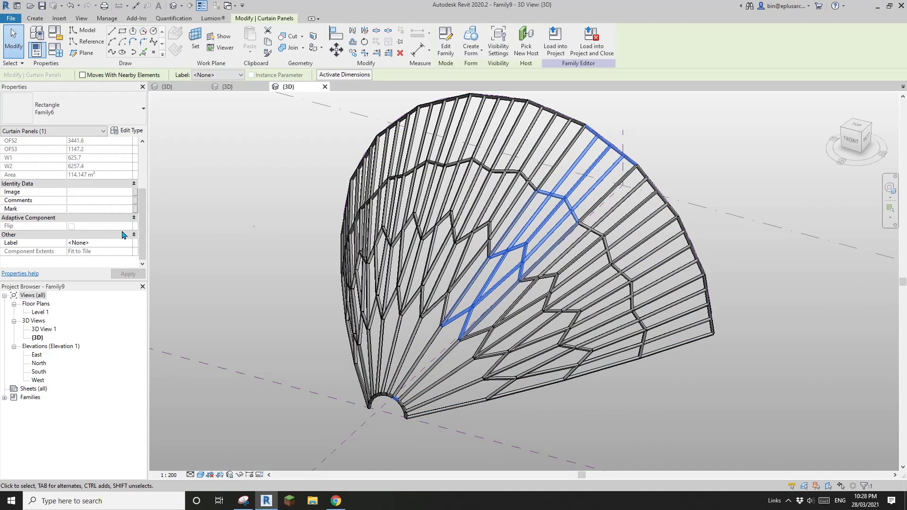
pyautogui.click(635, 424)
pyautogui.press('Tab')
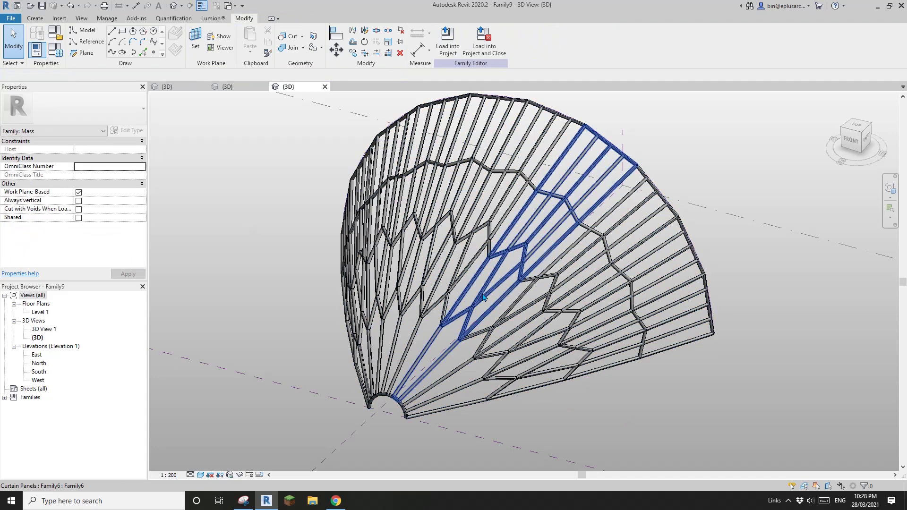
pyautogui.click(481, 294)
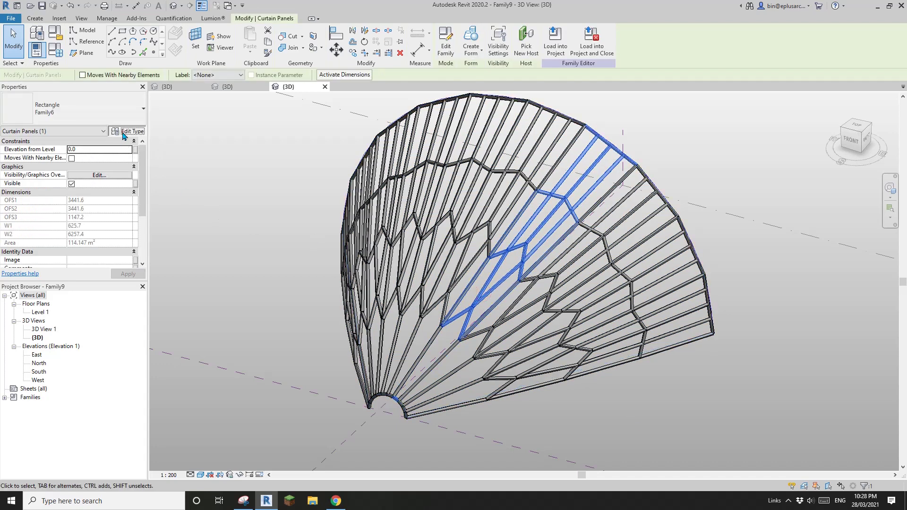
pyautogui.click(124, 134)
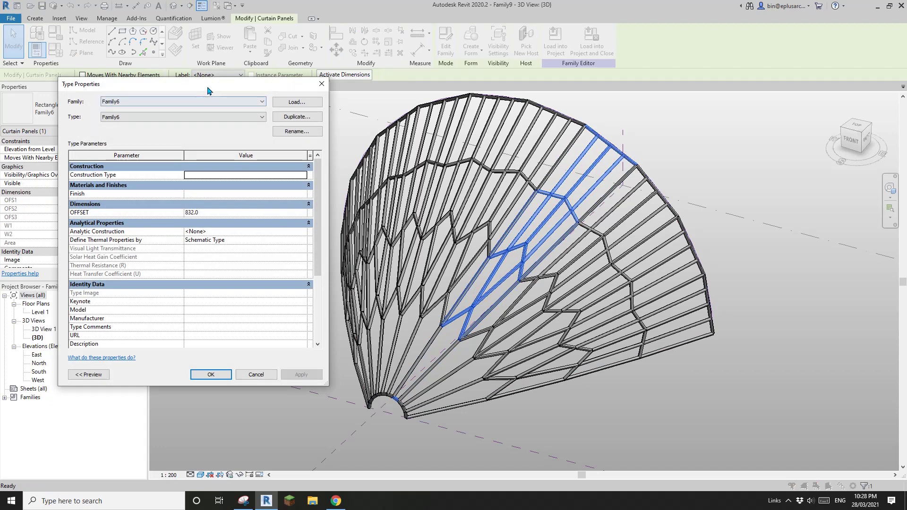
pyautogui.moveTo(208, 90); pyautogui.dragTo(178, 71)
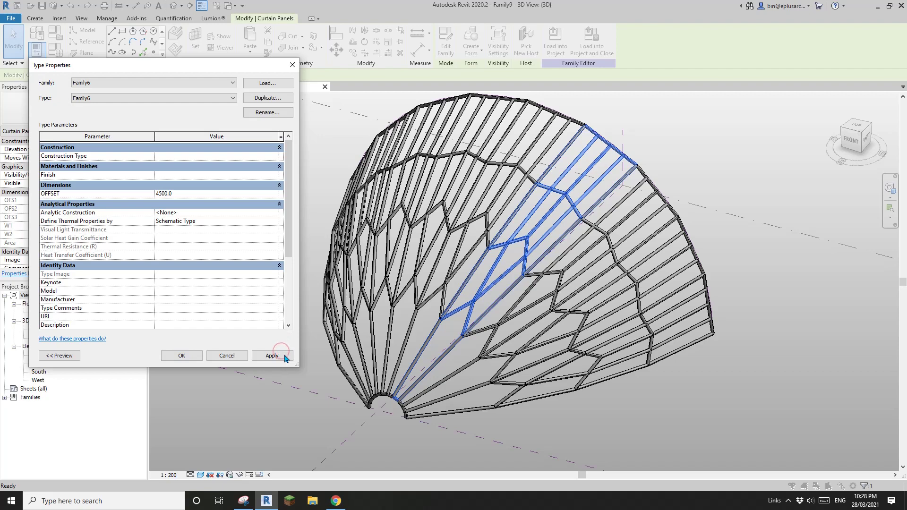
pyautogui.click(194, 357)
pyautogui.keyDown('shift'); pyautogui.moveTo(194, 358); pyautogui.dragTo(536, 366, button='middle'); pyautogui.keyUp('shift')
pyautogui.press('Escape')
pyautogui.click(423, 258)
pyautogui.press('Escape')
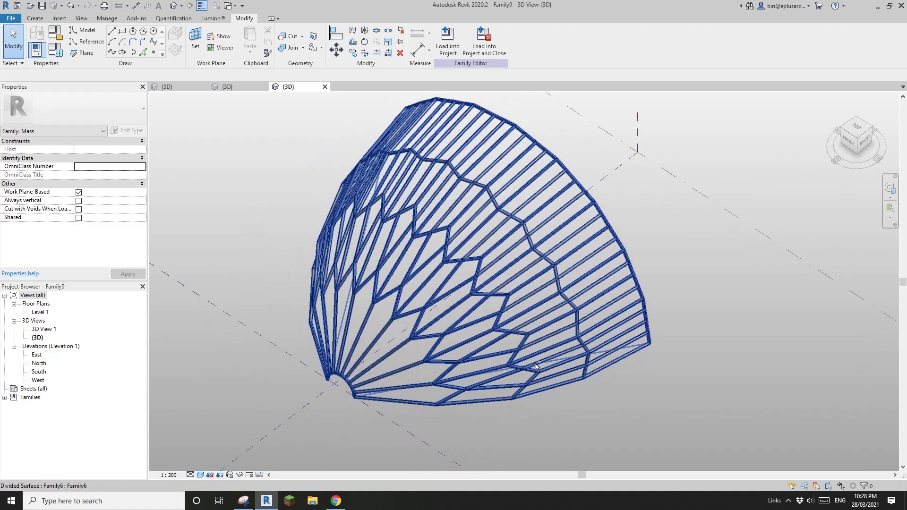
# - Examine the shell lattice up close and from several angles, comparing it with the reference roof image in Chrome
pyautogui.scroll(-5, 586, 301)
pyautogui.moveTo(571, 310); pyautogui.dragTo(461, 337, button='middle')
pyautogui.scroll(4, 525, 346)
pyautogui.click(502, 369)
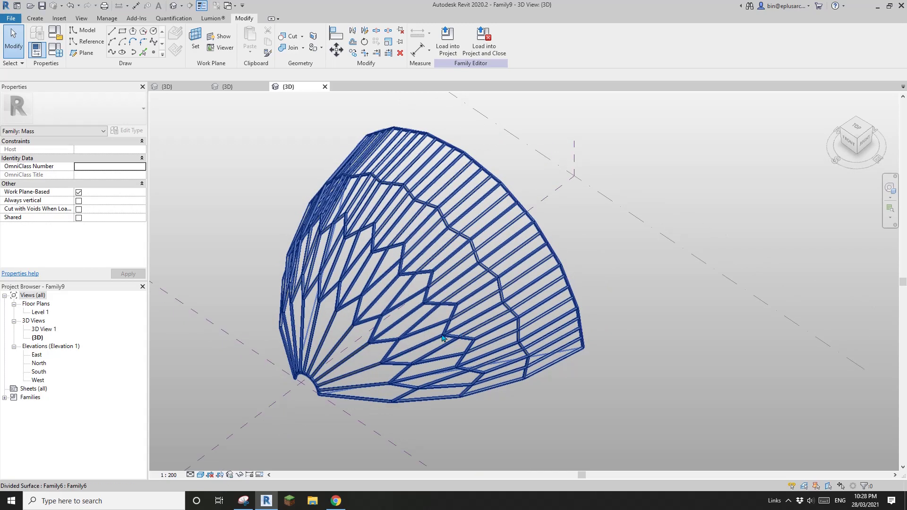
pyautogui.keyDown('shift'); pyautogui.moveTo(470, 293); pyautogui.dragTo(491, 331, button='middle'); pyautogui.keyUp('shift')
pyautogui.scroll(2, 460, 320)
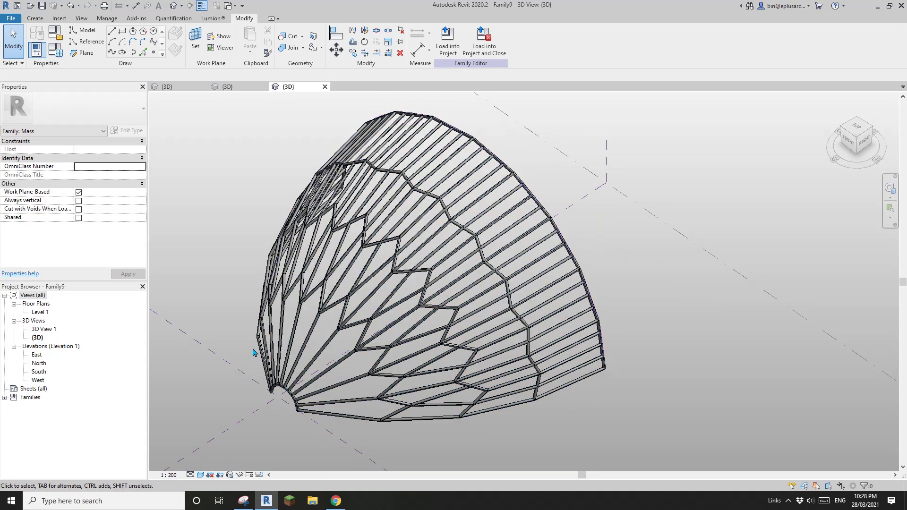
pyautogui.click(336, 501)
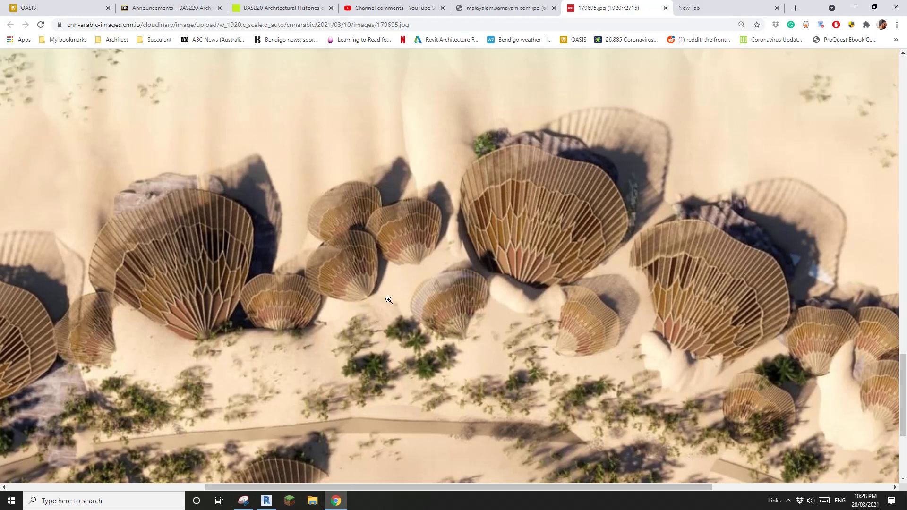
pyautogui.click(266, 504)
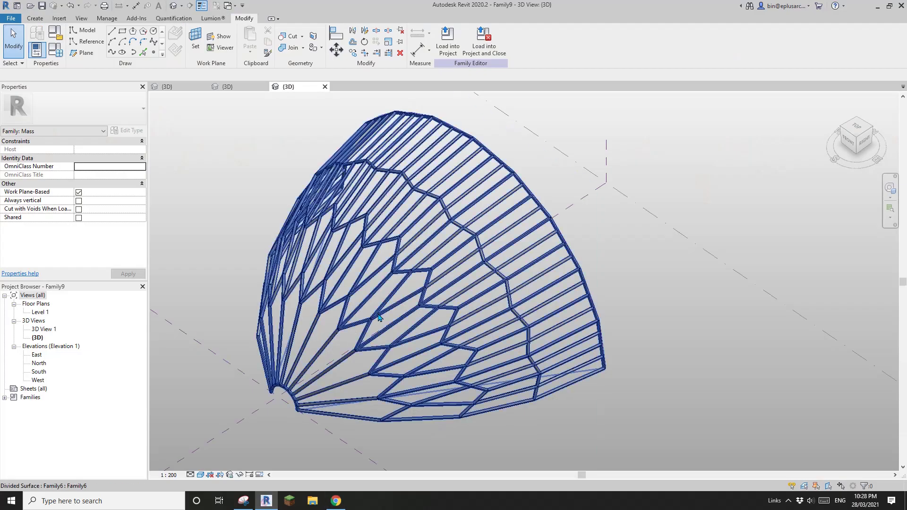
pyautogui.moveTo(496, 331); pyautogui.dragTo(480, 326, button='middle')
pyautogui.keyDown('shift'); pyautogui.moveTo(544, 321); pyautogui.dragTo(531, 328, button='middle'); pyautogui.keyUp('shift')
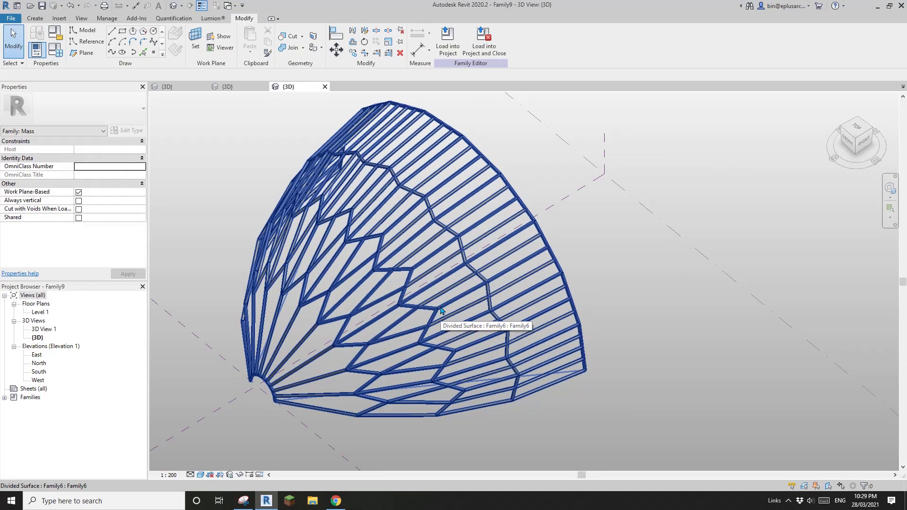
pyautogui.scroll(4, 439, 307)
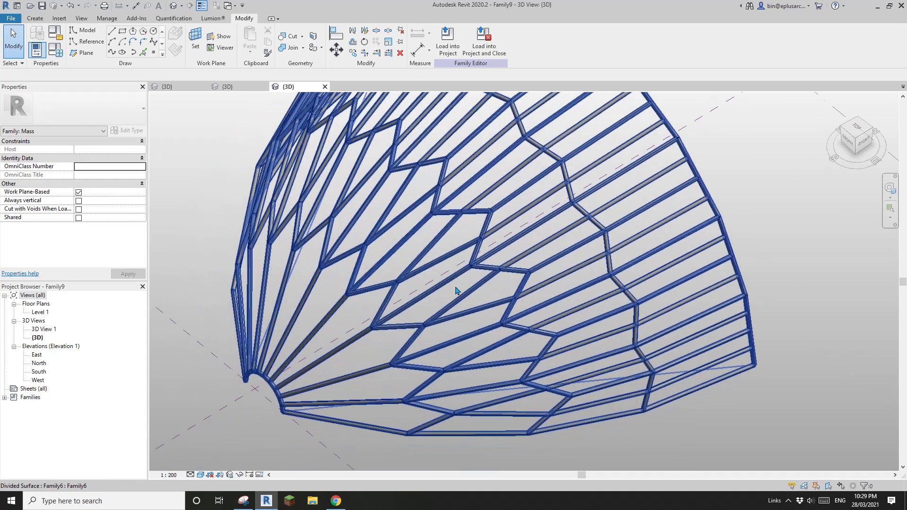
pyautogui.scroll(2, 438, 302)
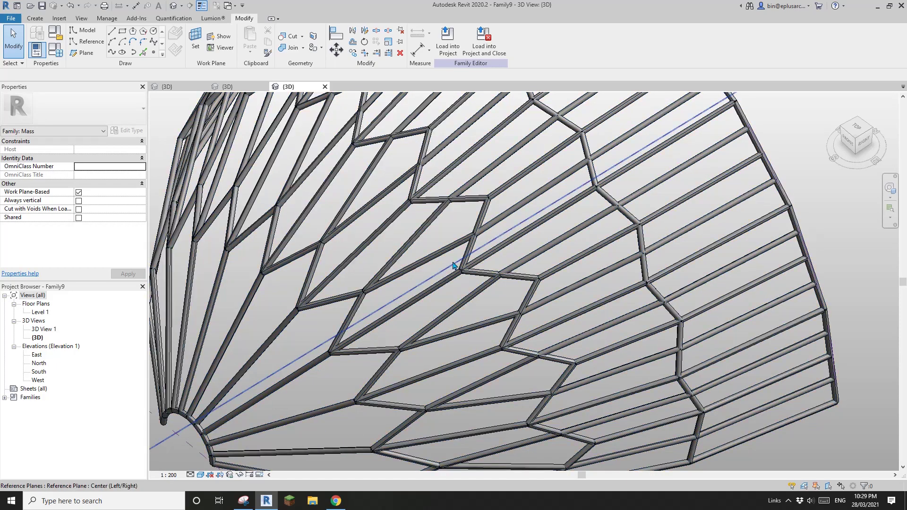
pyautogui.scroll(-2, 453, 265)
pyautogui.moveTo(501, 279); pyautogui.dragTo(480, 296, button='middle')
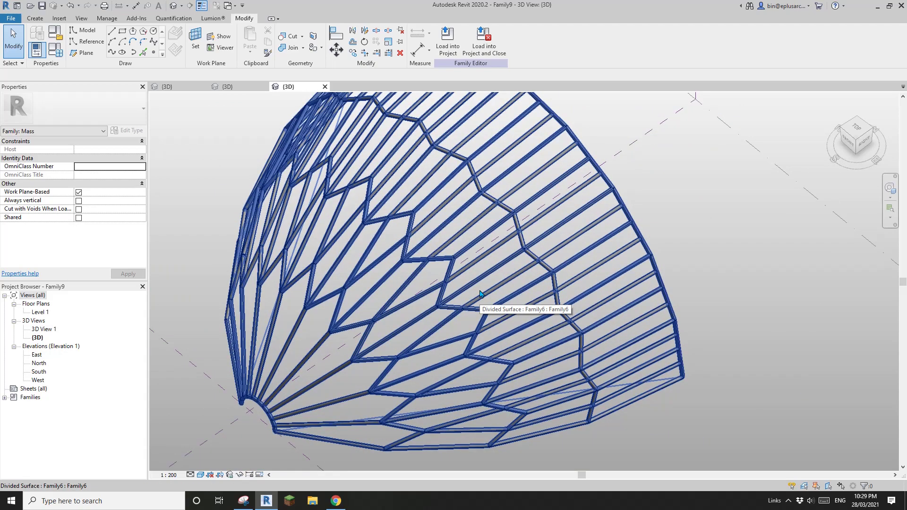
pyautogui.scroll(-3, 480, 294)
pyautogui.keyDown('shift'); pyautogui.moveTo(480, 294); pyautogui.dragTo(641, 269, button='middle'); pyautogui.keyUp('shift')
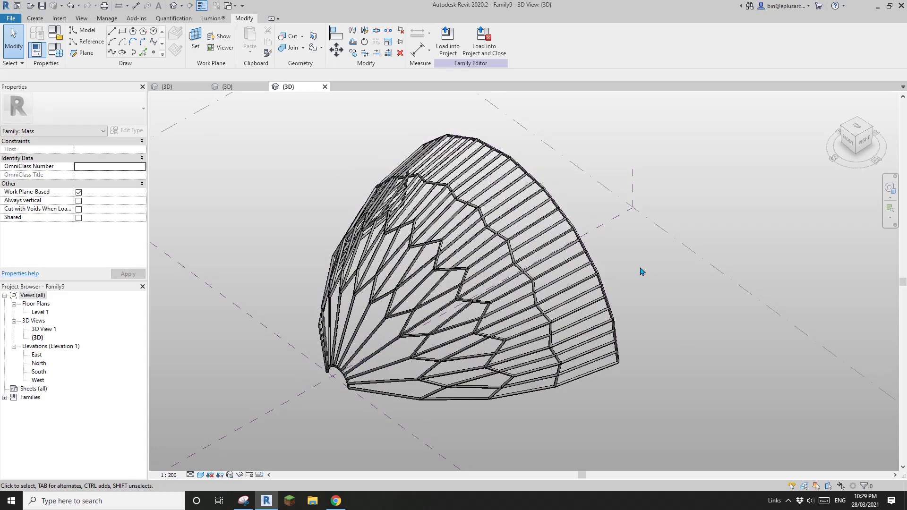